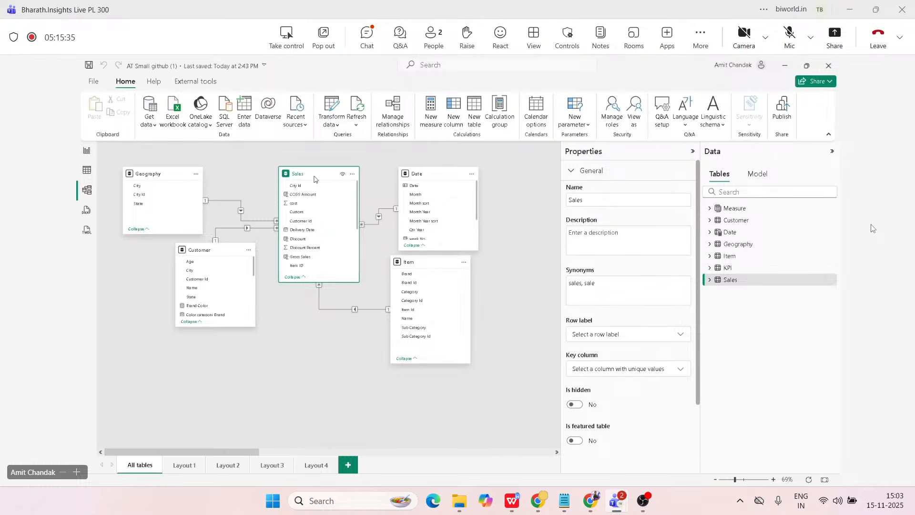
Examine the Item, Customer, Geography and Sales tables and the relationships linking Sales to Geography, Customer, Item and Date.
left_click(426, 266)
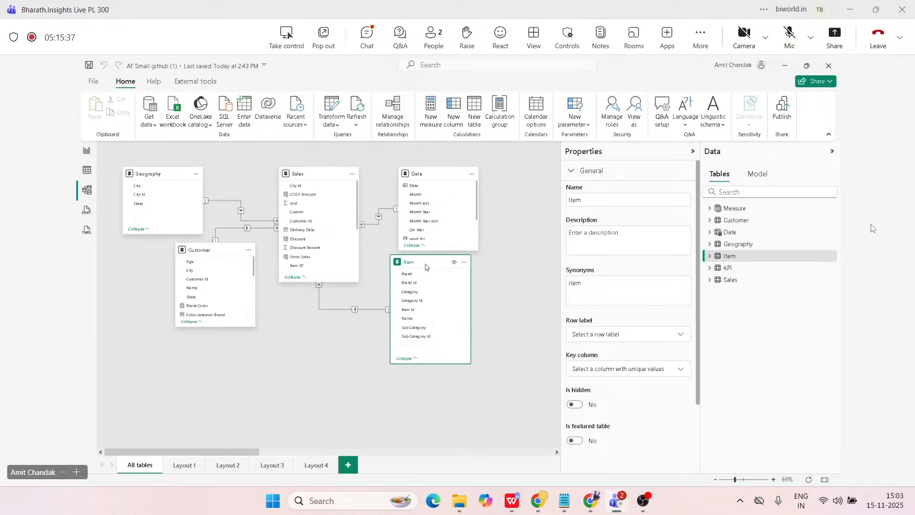
left_click(221, 255)
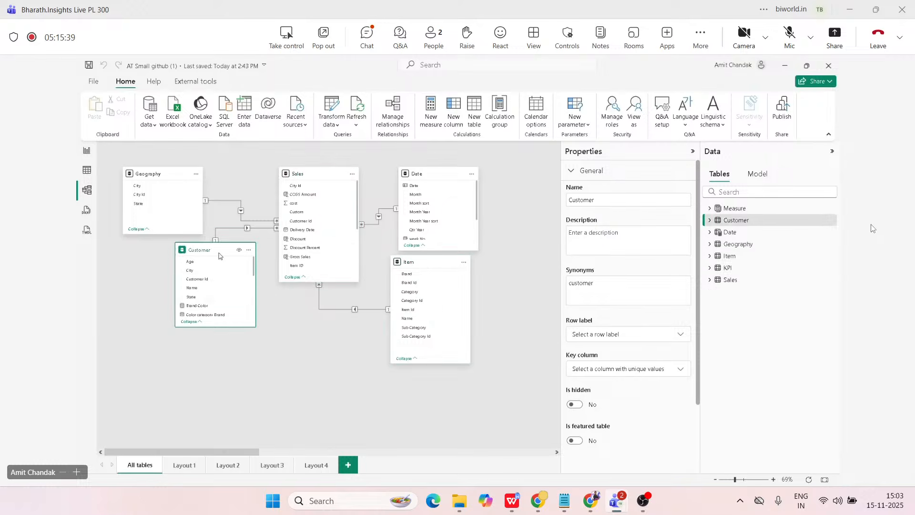
left_click(153, 175)
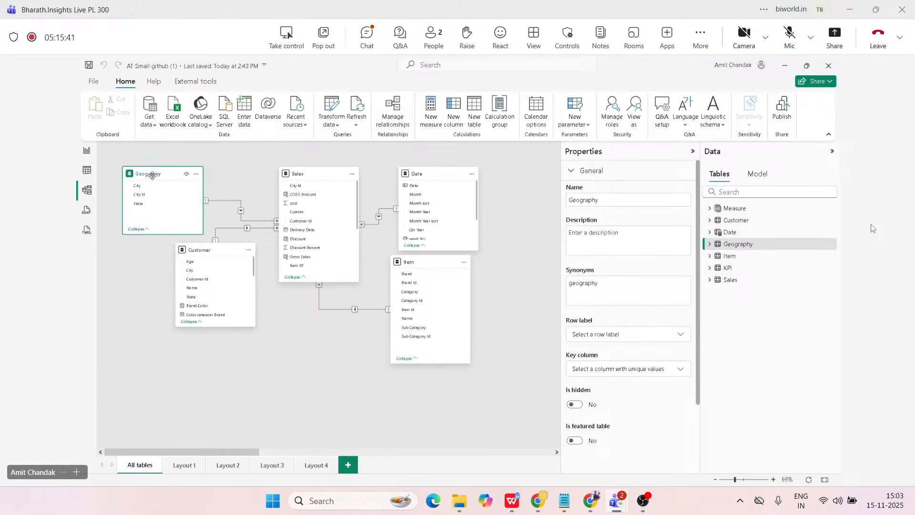
left_click(229, 202)
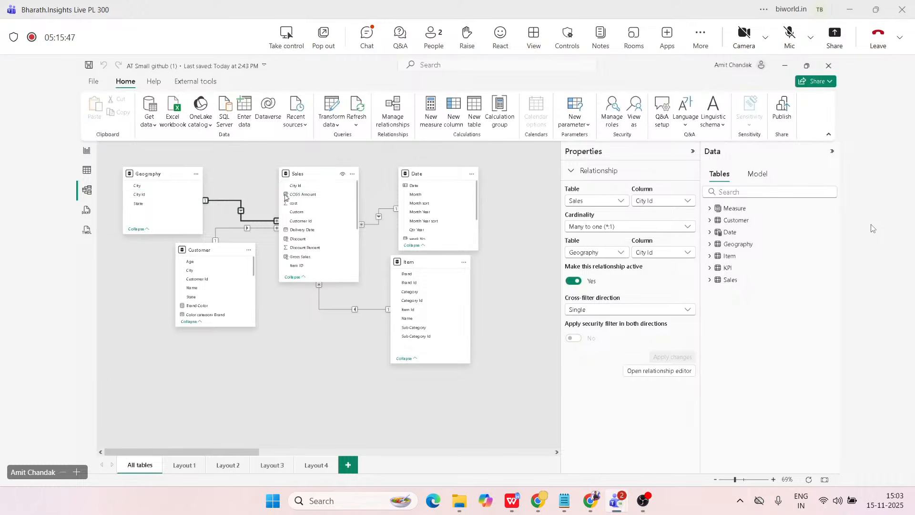
left_click(304, 176)
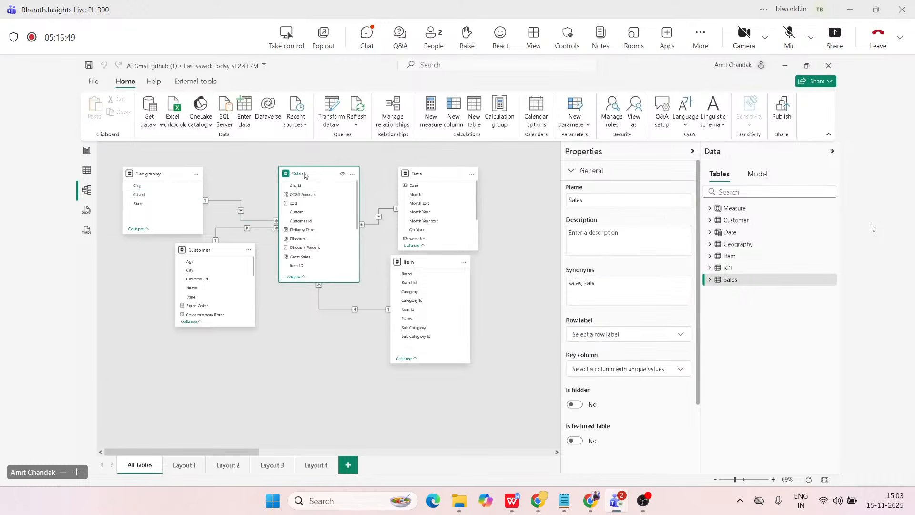
left_click(232, 202)
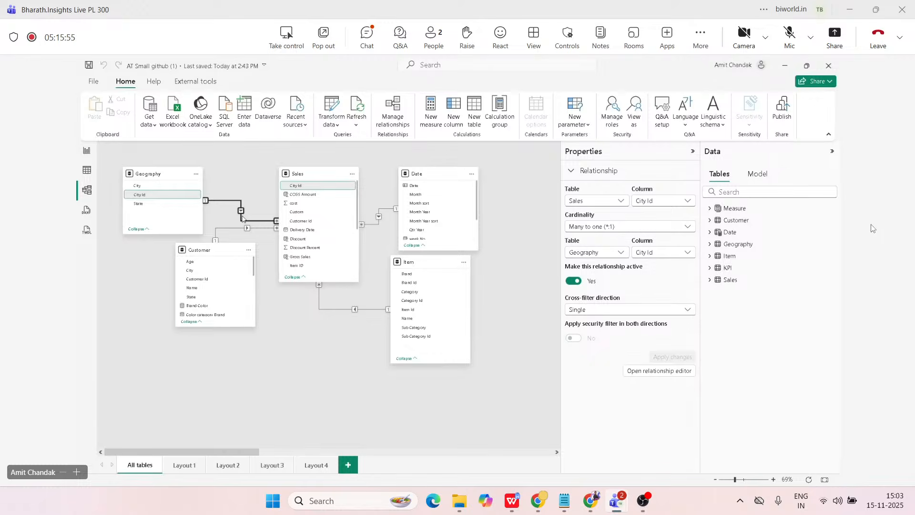
left_click(231, 228)
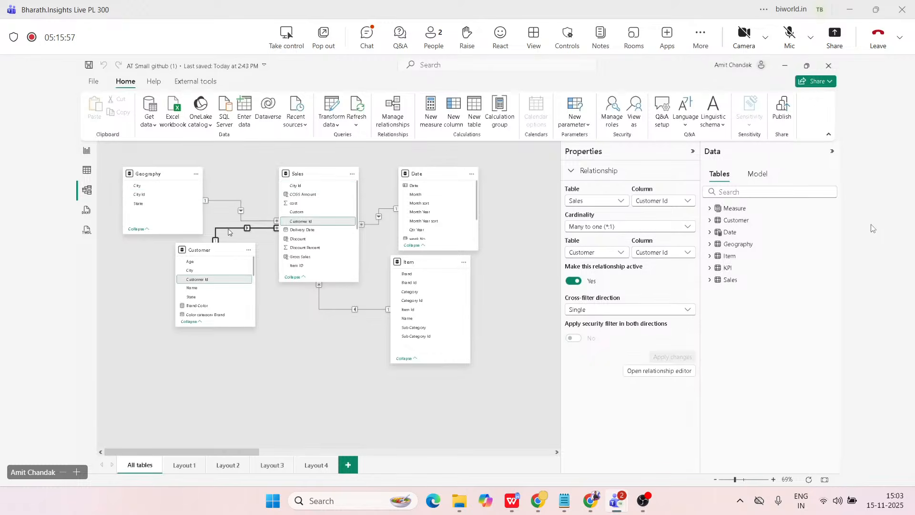
left_click(319, 303)
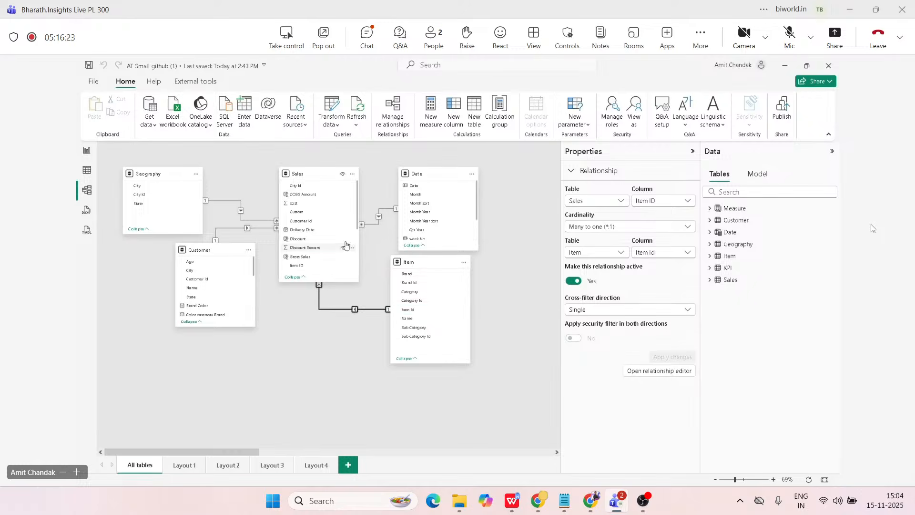
left_click(376, 228)
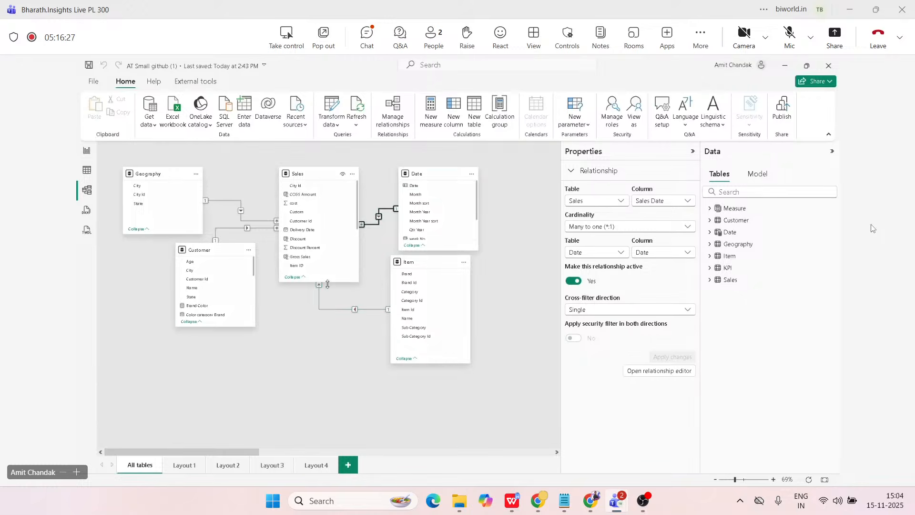
Lengthen the Sales table card in the model diagram to show more fields, and move the Item table further below Date.
left_click_drag(328, 284, 328, 335)
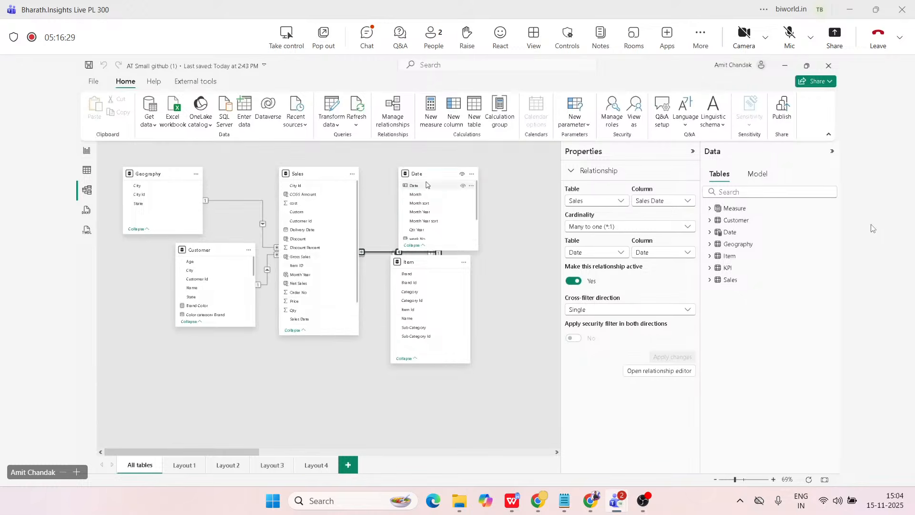
left_click_drag(410, 262, 417, 343)
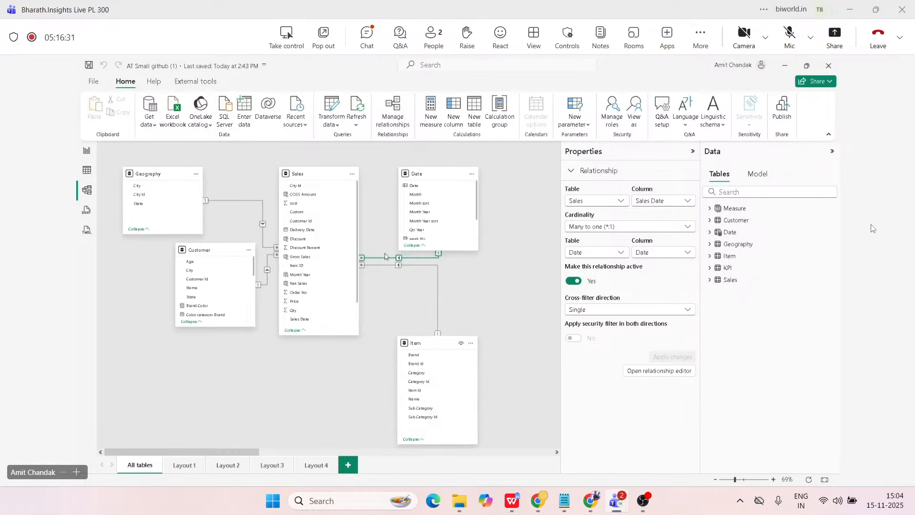
scroll(324, 300, "down", 1)
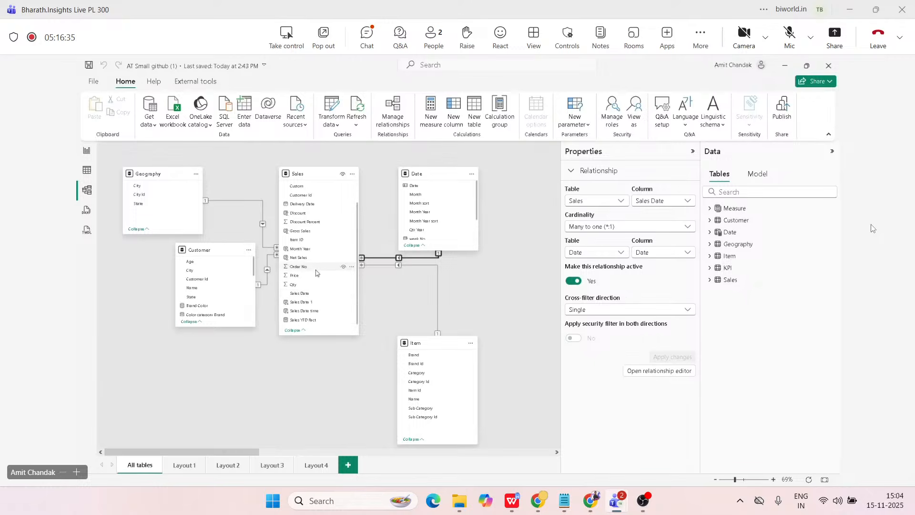
scroll(316, 273, "up", 1)
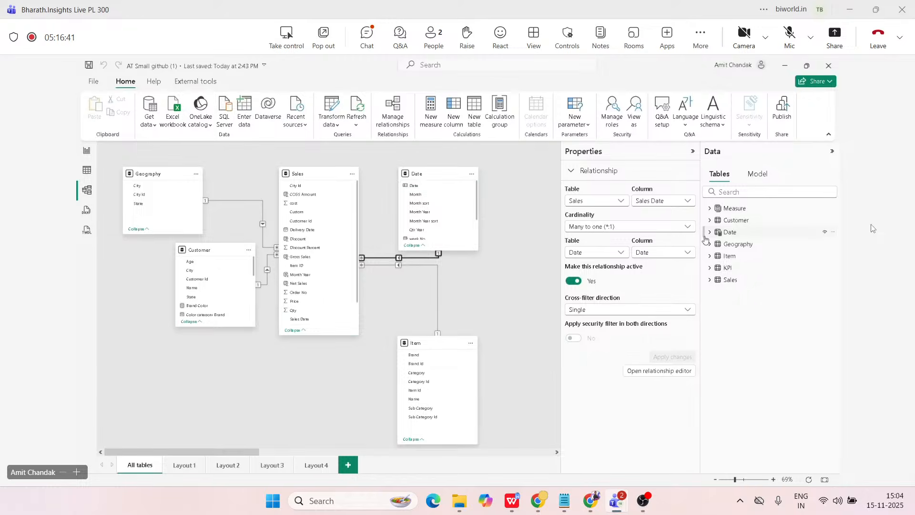
Review the DAX definition of the existing Date table, including its ADDCOLUMNS and CALENDAR functions.
left_click(729, 234)
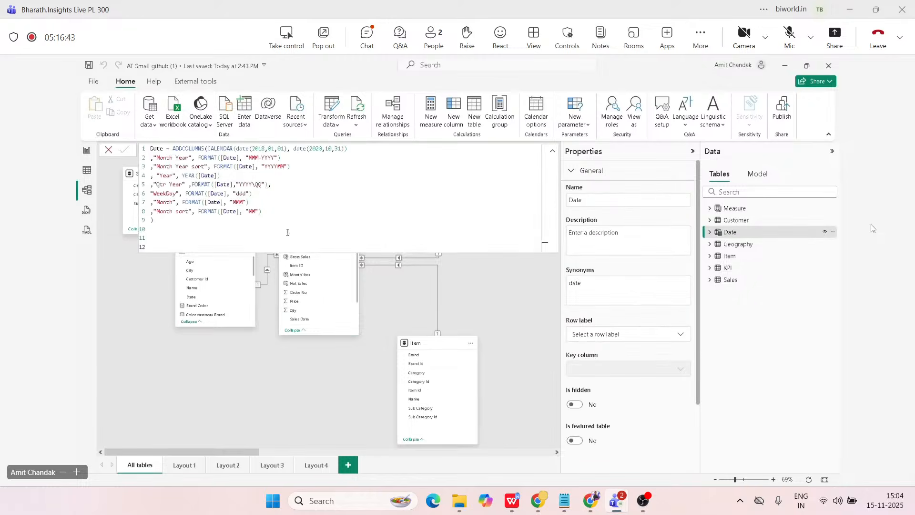
double_click(232, 149)
double_click(248, 149)
left_click_drag(172, 224, 126, 149)
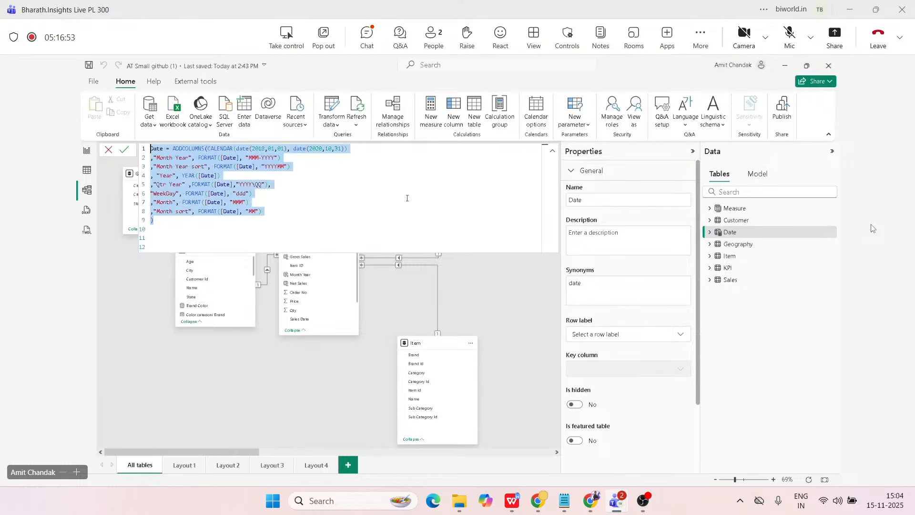
left_click(759, 310)
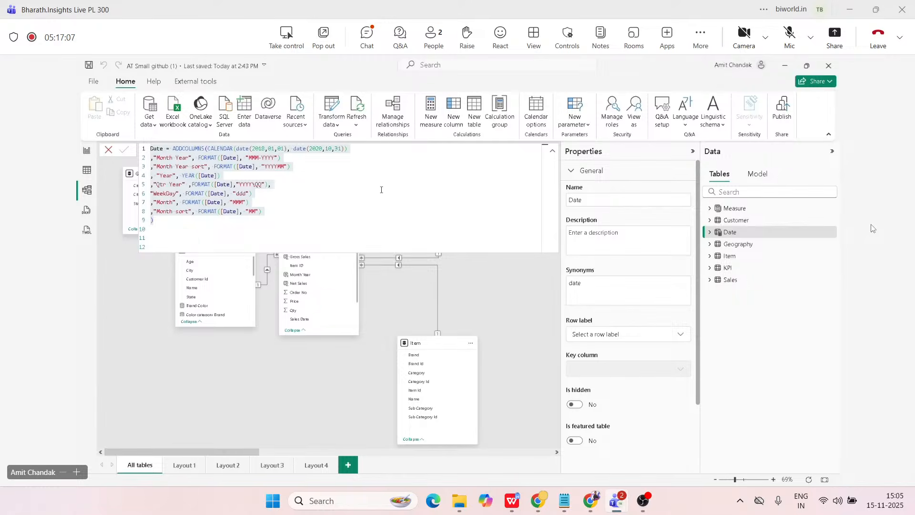
Switch to Table view and start a new calculated table named Date1.
left_click(86, 172)
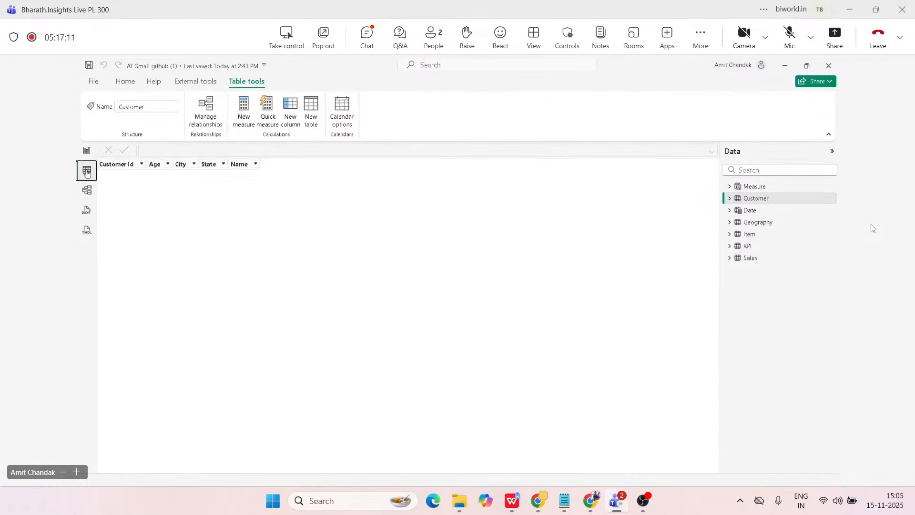
left_click(754, 200)
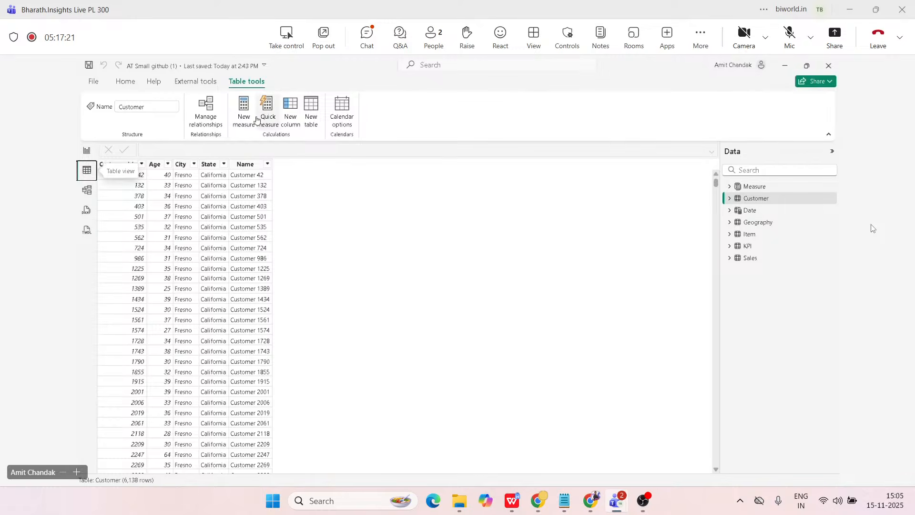
left_click(310, 107)
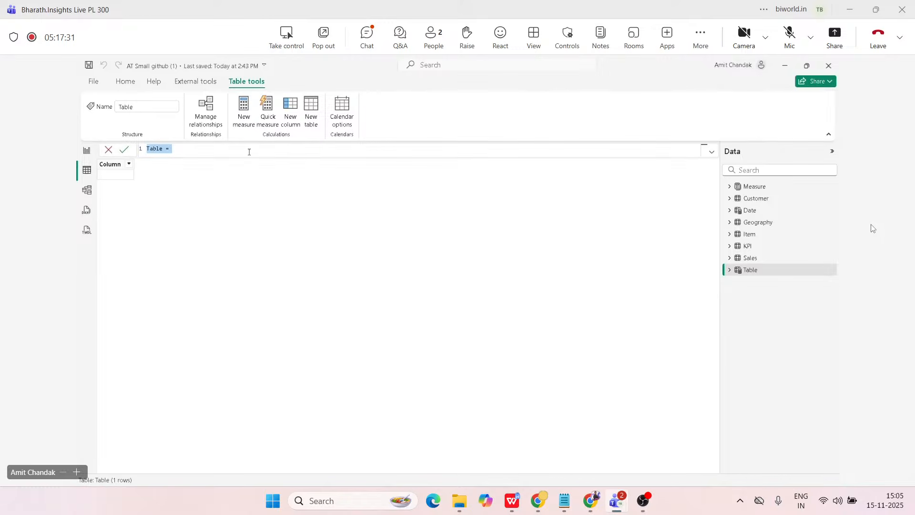
scroll(249, 152, "up", 5, "ctrl")
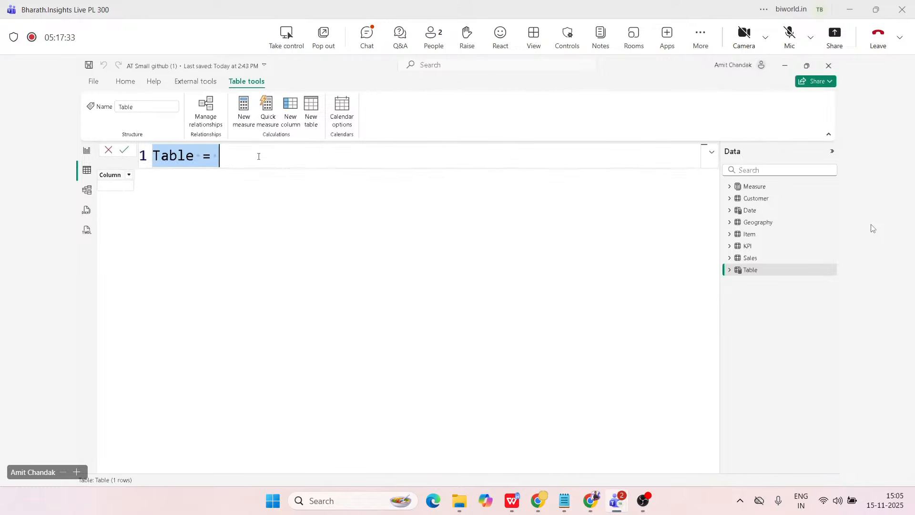
double_click(181, 157)
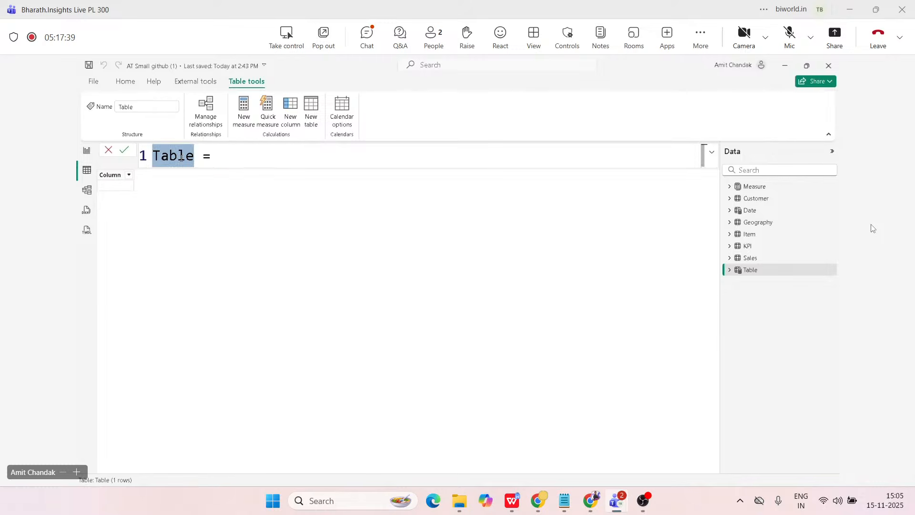
type("Date1")
key("End")
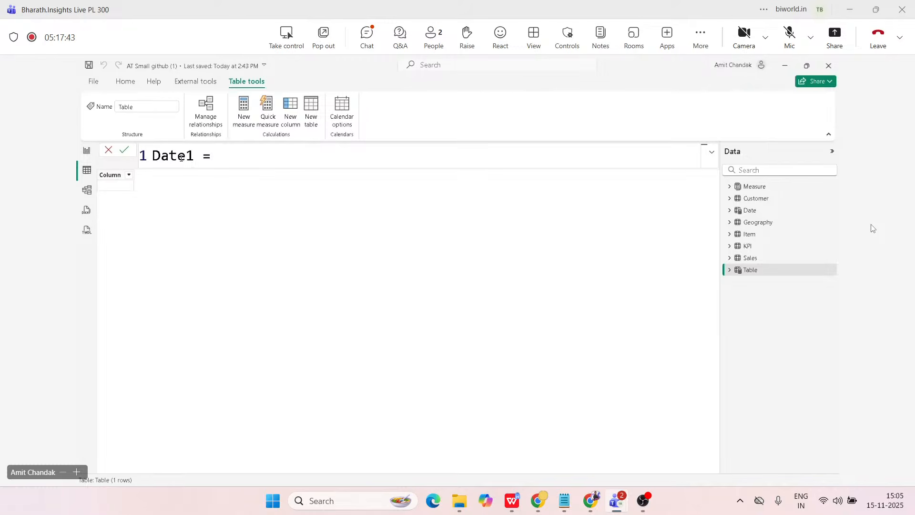
Begin the Date1 formula with the CALENDAR function, using Date(2018,01,01) as the start date.
type("cal")
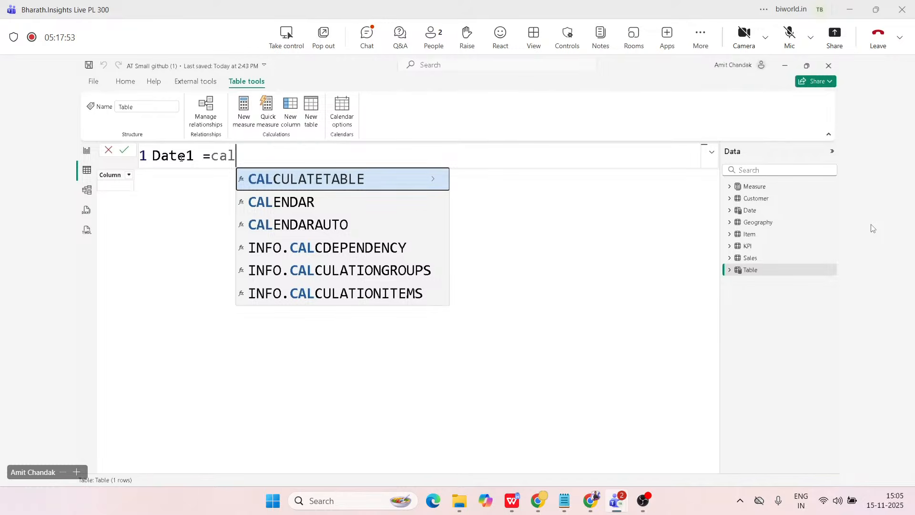
key("Down")
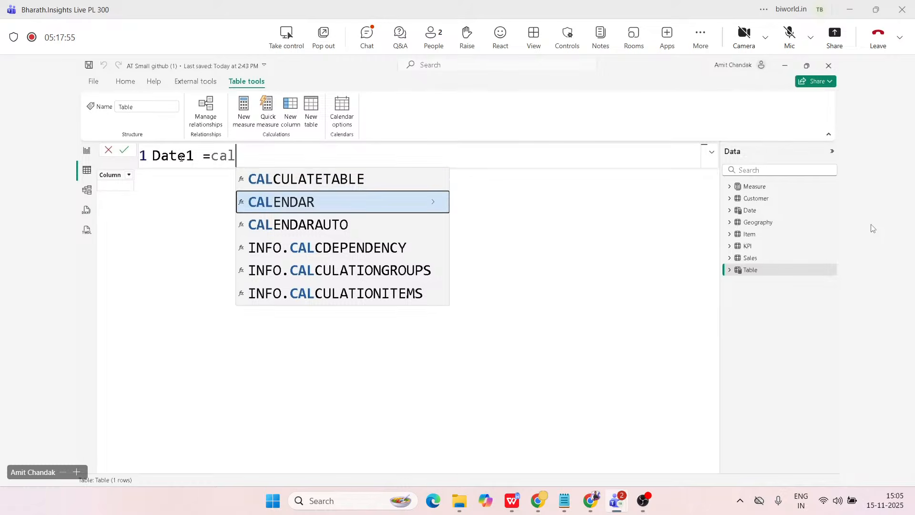
key("Tab")
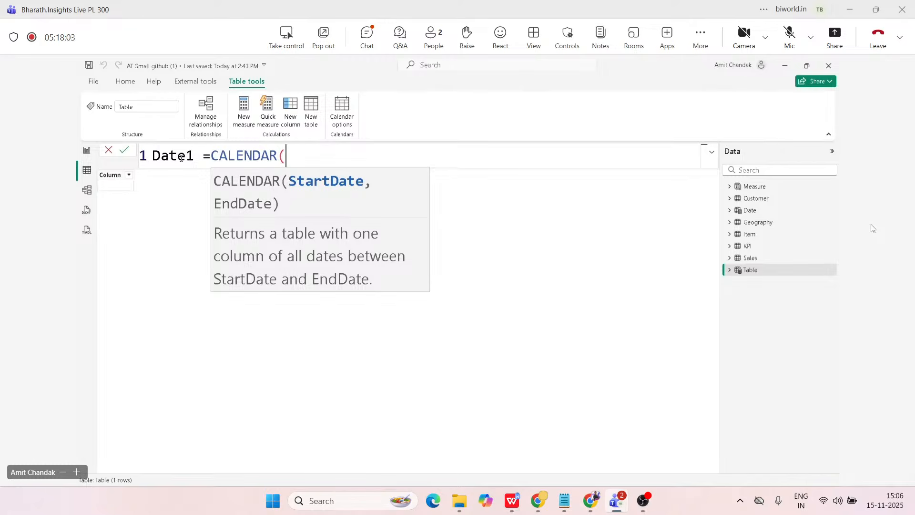
type("Date")
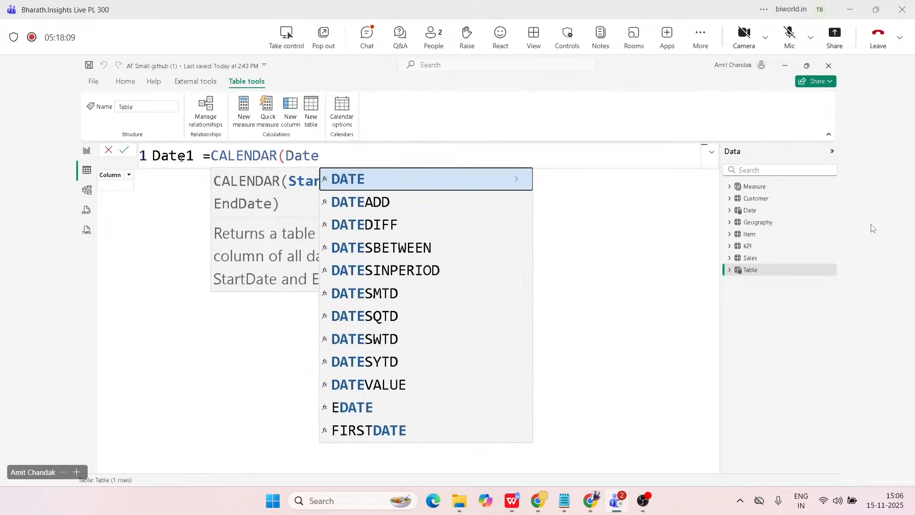
type("(")
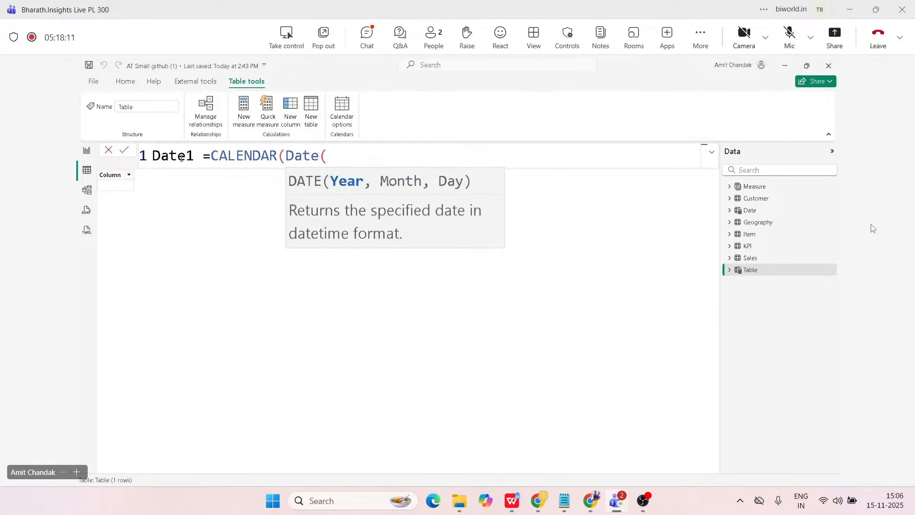
type("2018,01,01")
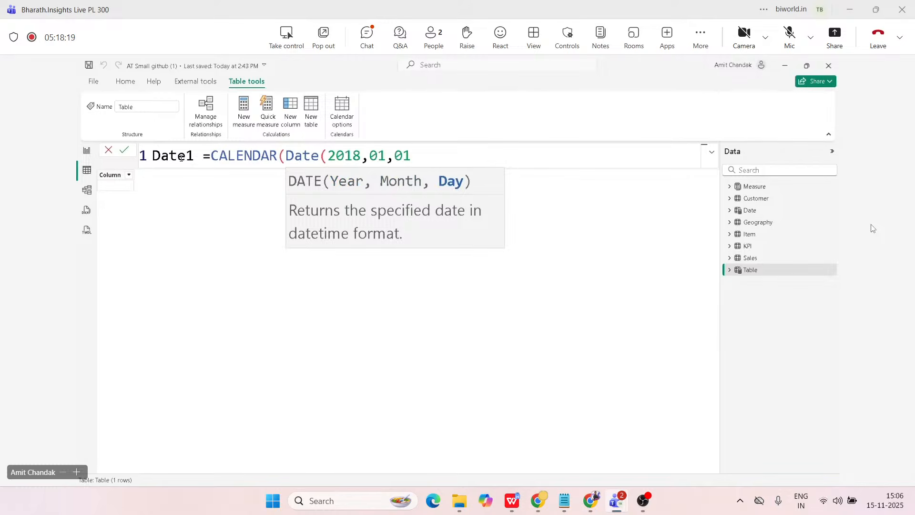
type("),")
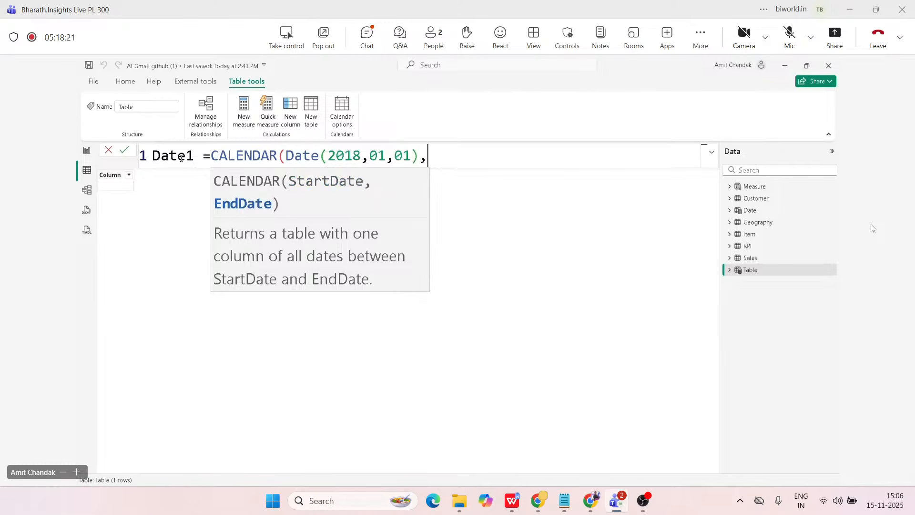
type(" Date(")
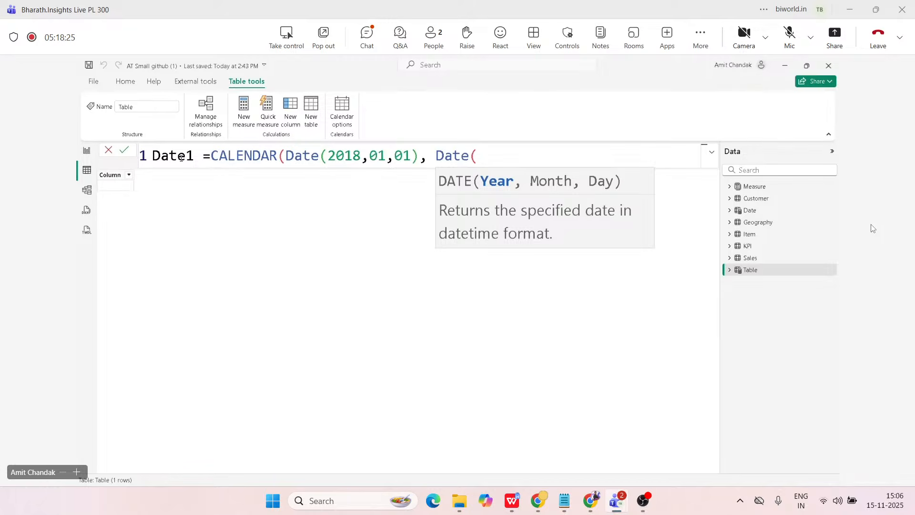
type("2020,12,3")
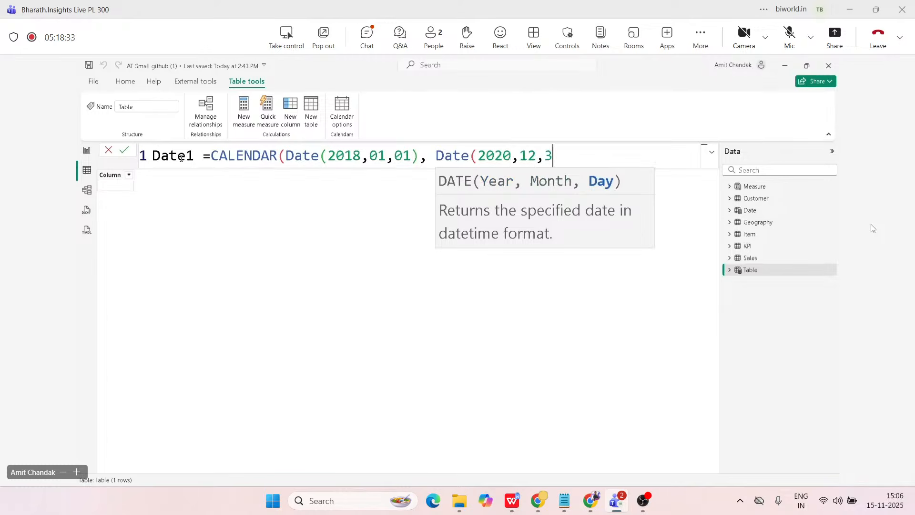
type("1)")
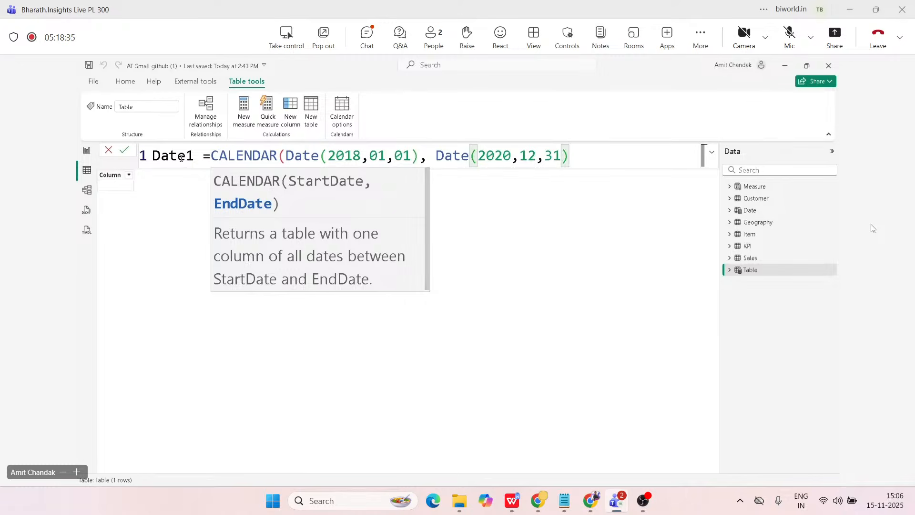
type(")")
Complete the CALENDAR formula with Date(2020,12,31) as the end date and create the Date1 table.
key("Return")
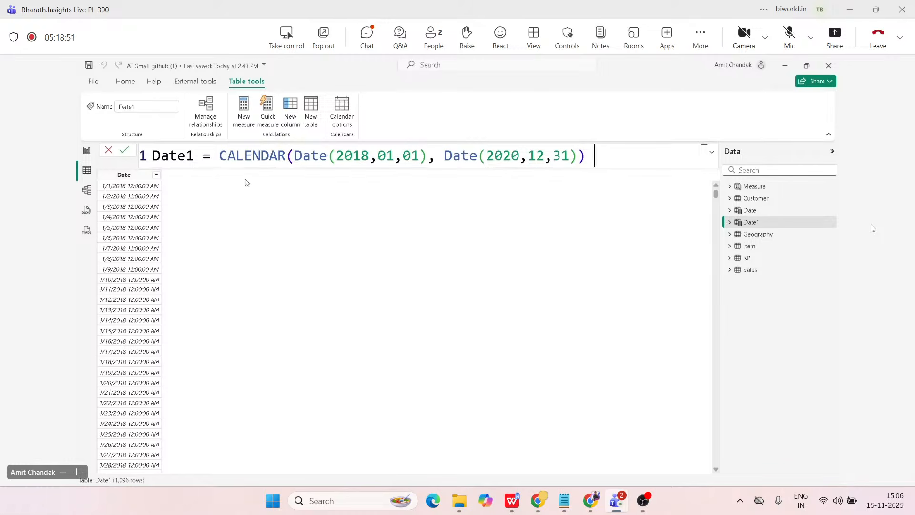
Start a new calculated column named Month Year in the Date1 table.
left_click(292, 123)
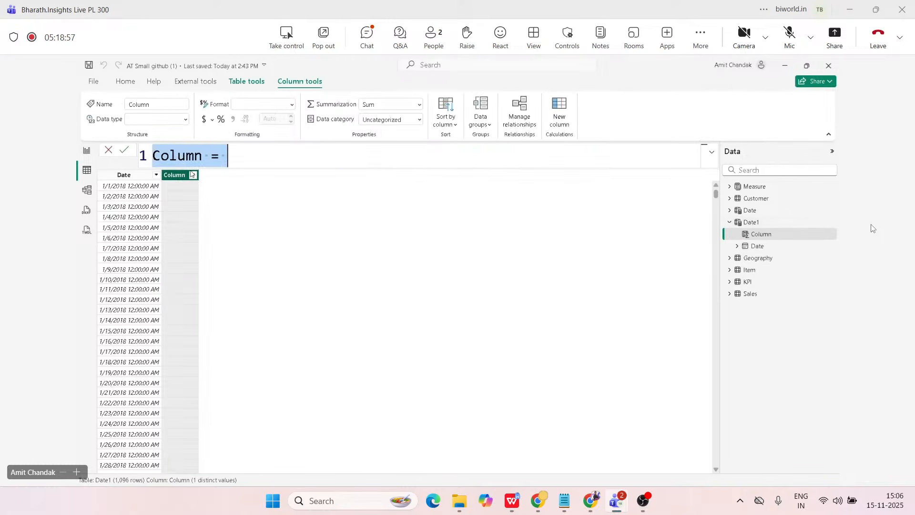
double_click(183, 159)
type("Month")
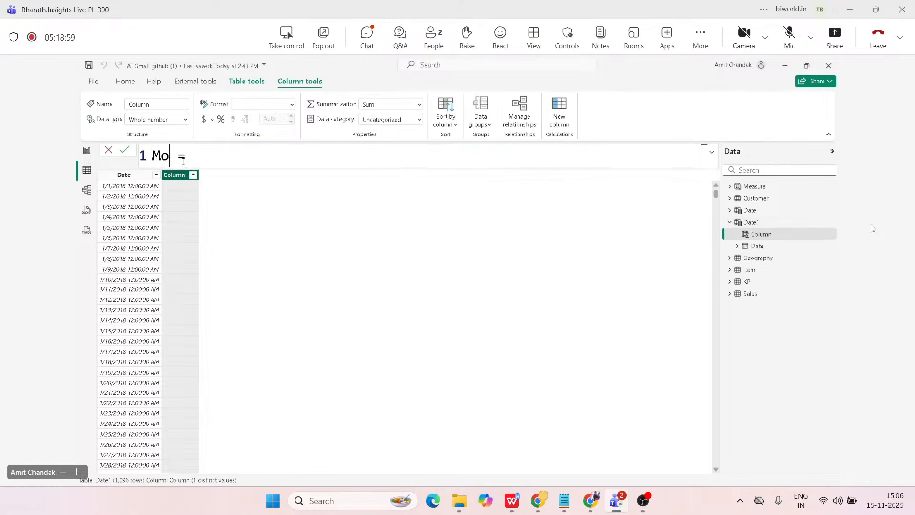
type(" Year")
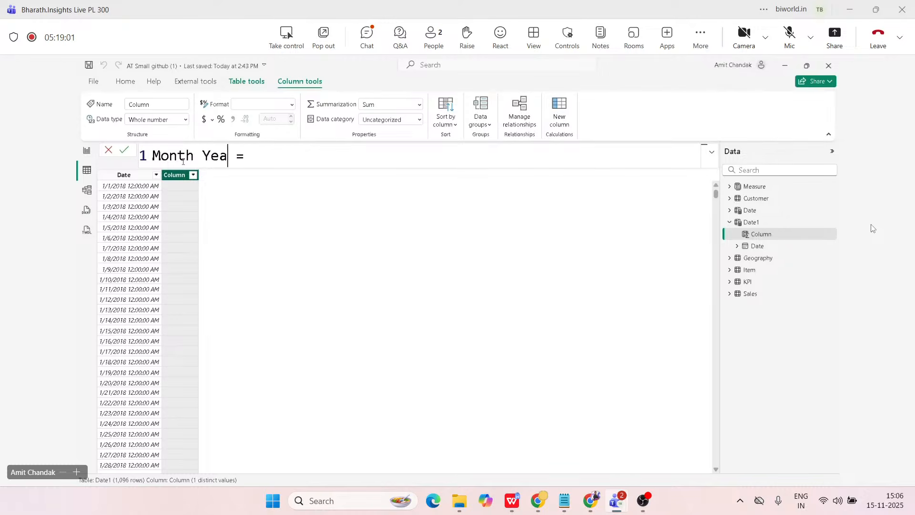
Define Month Year as FORMAT([Date], "MMM-YYYY") and create the column.
key("Right")
key("Right")
key("Right")
type("form")
key("Tab")
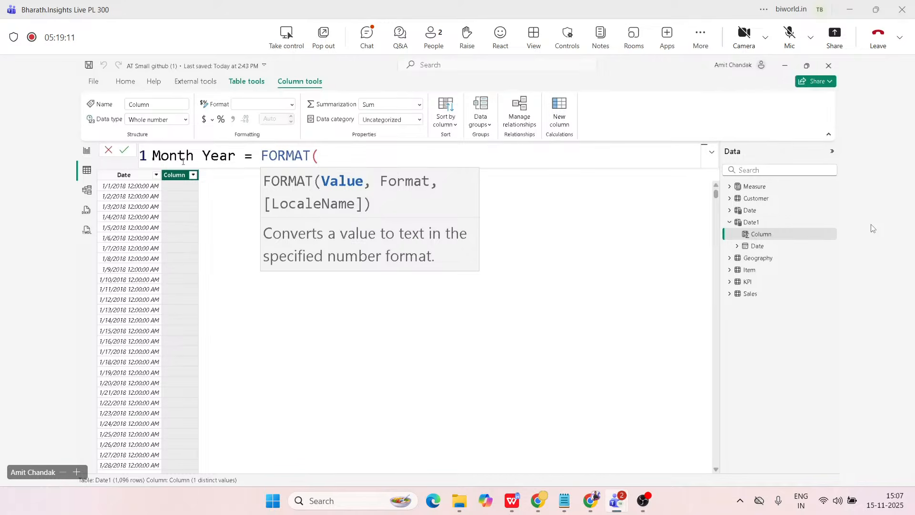
type("[Da")
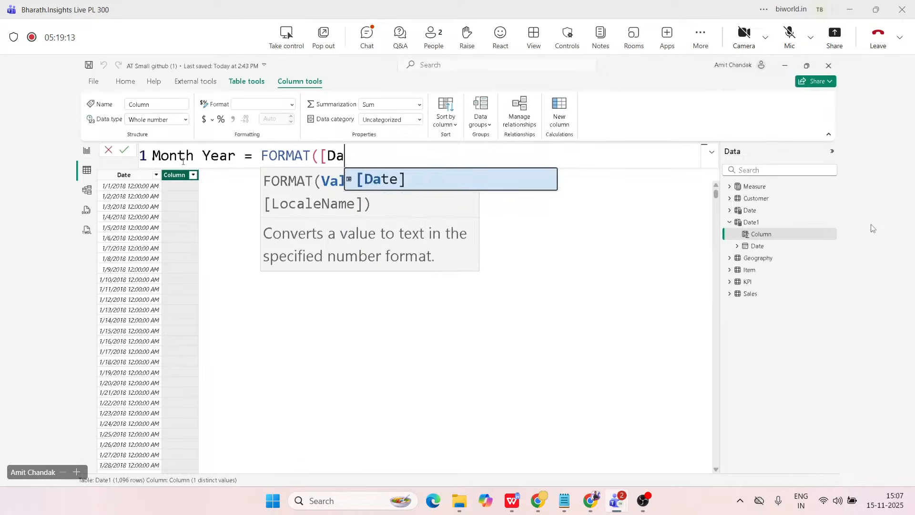
type("te], ")
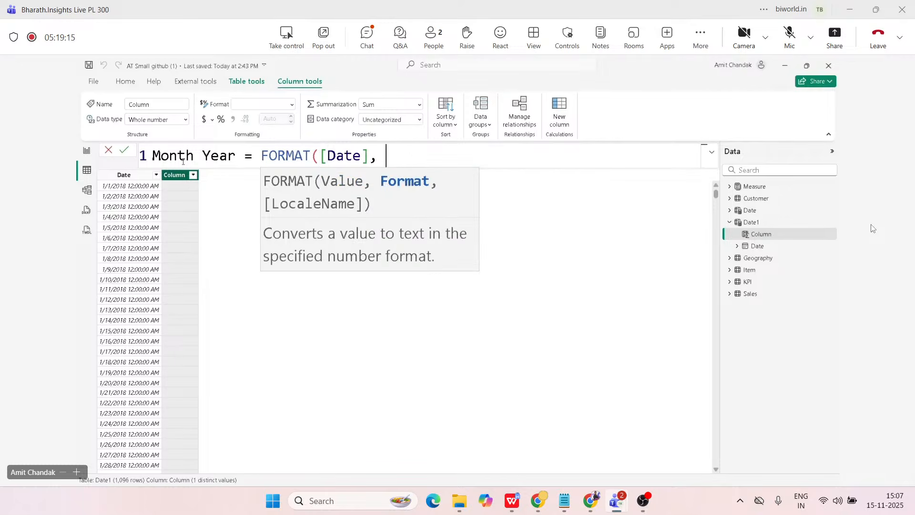
type("\"MMM\"")
type("-YYYY")
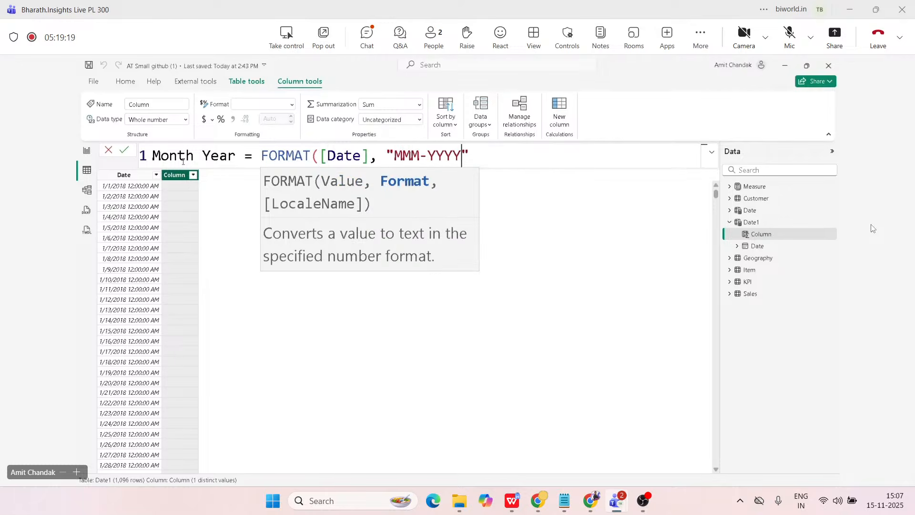
type(")")
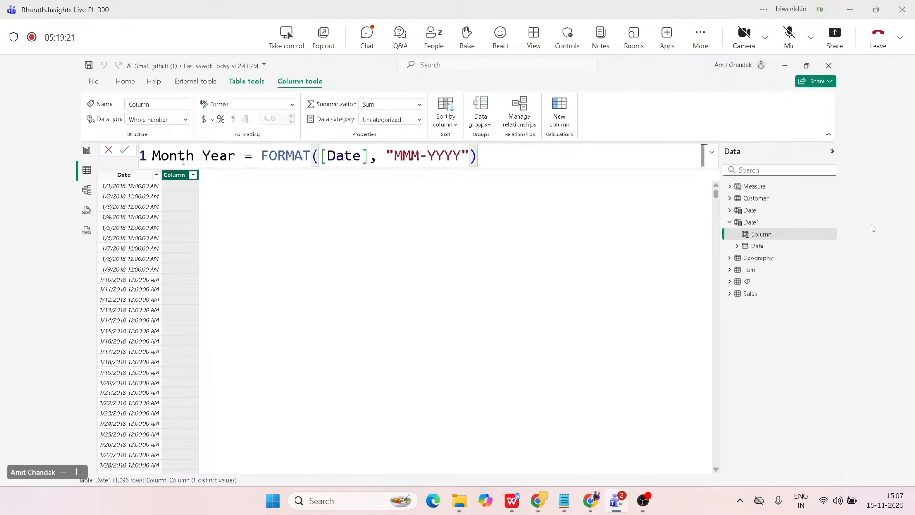
key("Left")
key("Left")
key("Left")
key("Left")
key("Left")
key("Left")
key("Left")
key("Left")
key("Left")
key("Left")
key("Left")
key("Left")
key("Left")
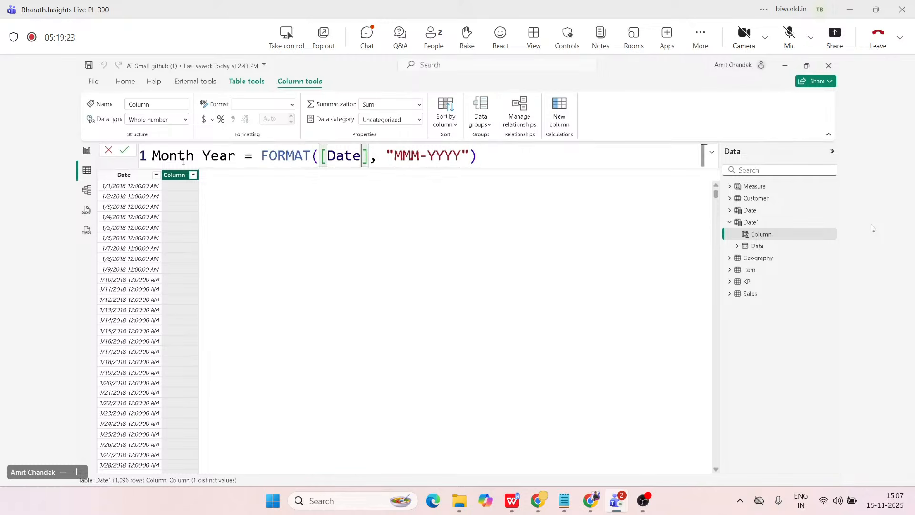
key("End")
key("Return")
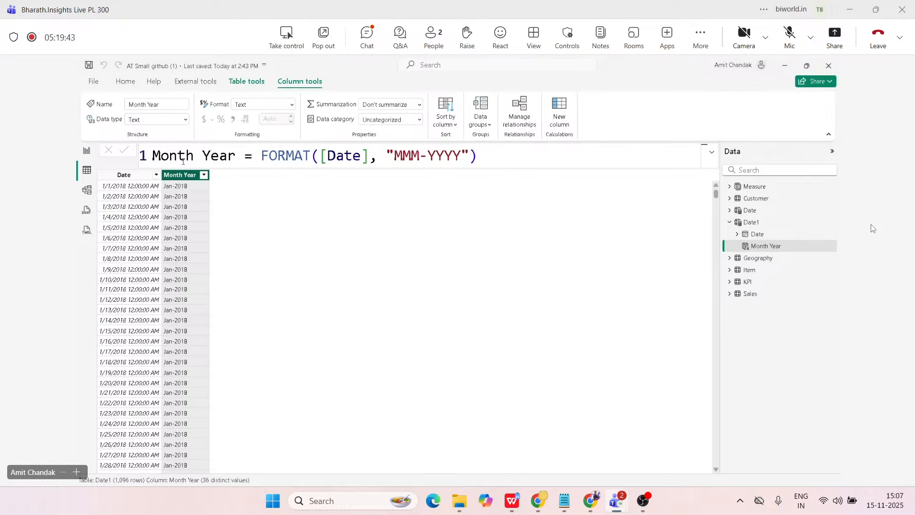
Start another calculated column in the Date1 table, named Month Year Sort.
left_click(129, 176)
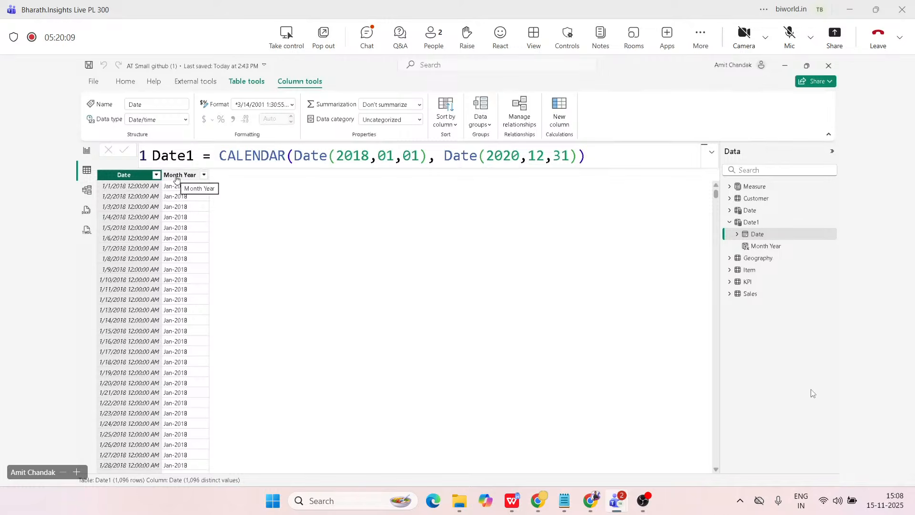
left_click(176, 175)
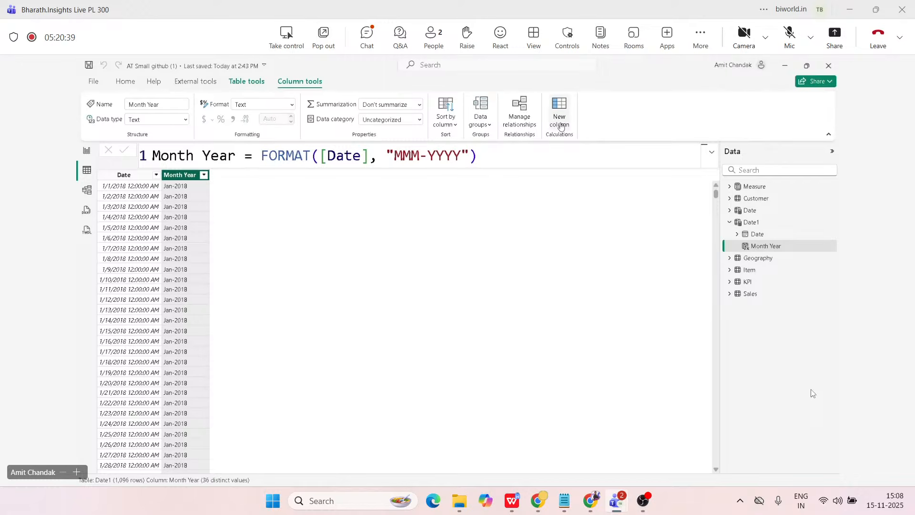
left_click(561, 124)
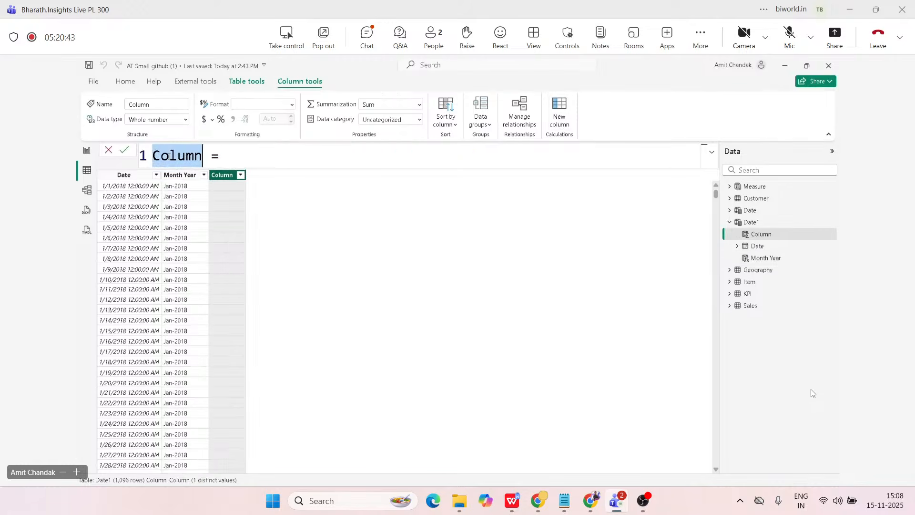
type("Month ")
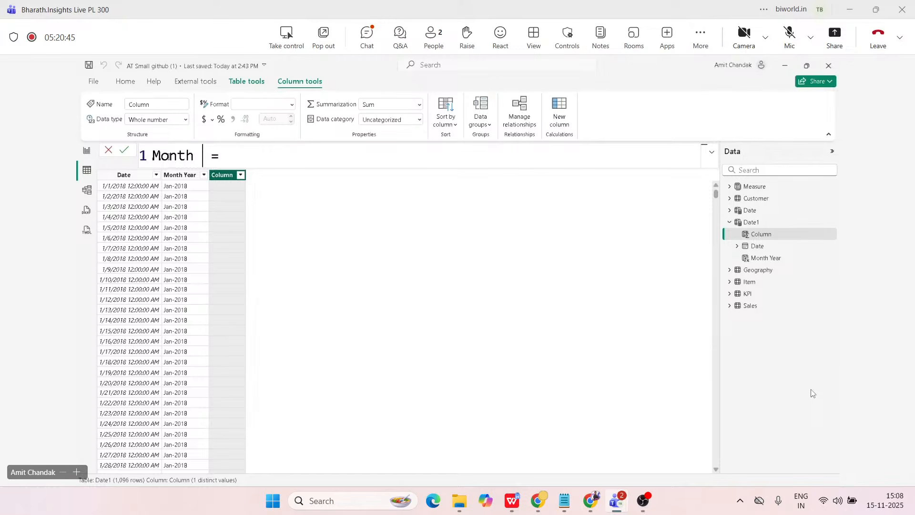
type("Year Sort")
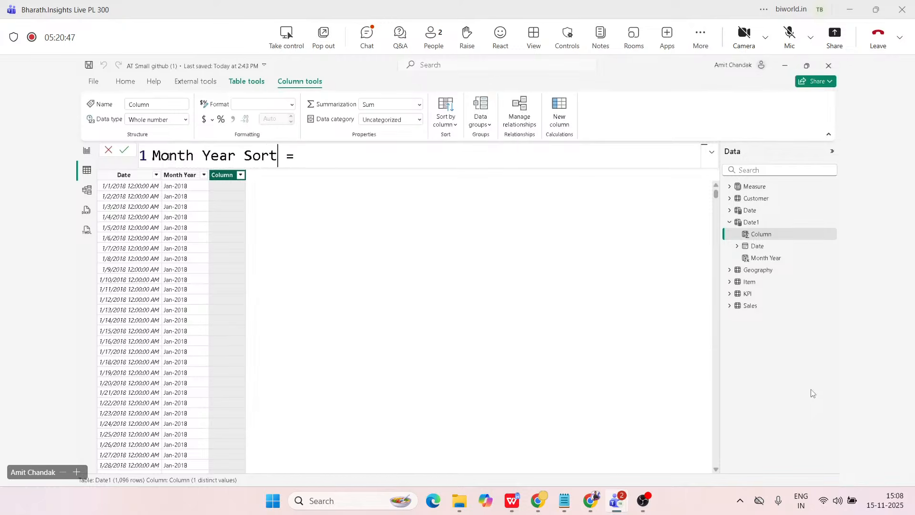
Define Month Year Sort as Year([Date])*100 + Month([Date]) and create the column.
key("Right")
key("Right")
key("Right")
type("Year(")
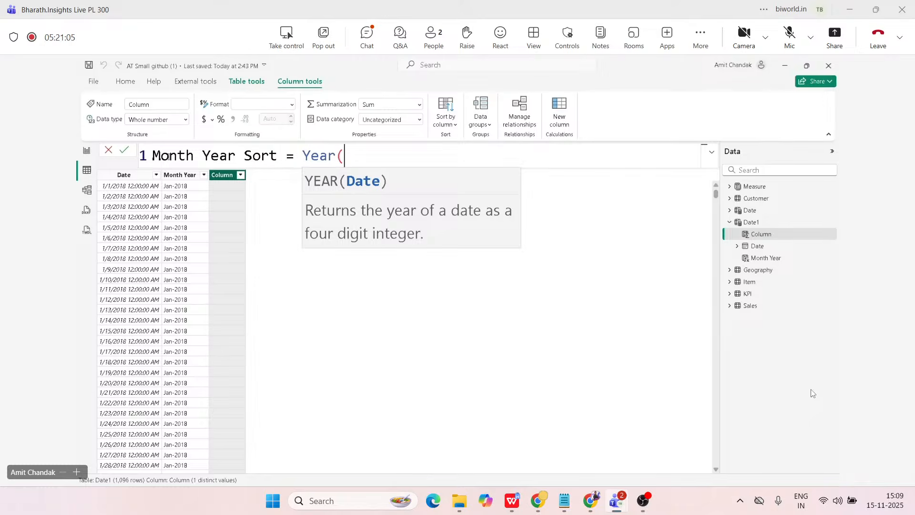
type("[Date")
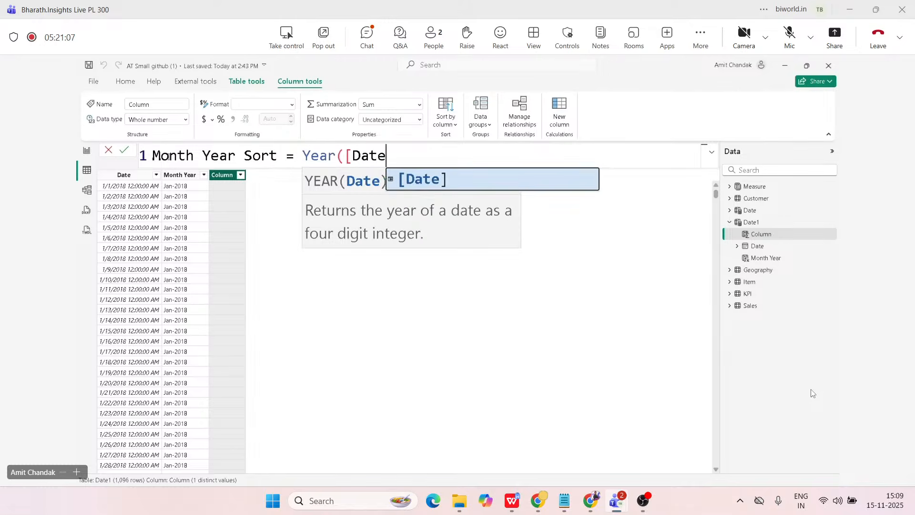
type("])")
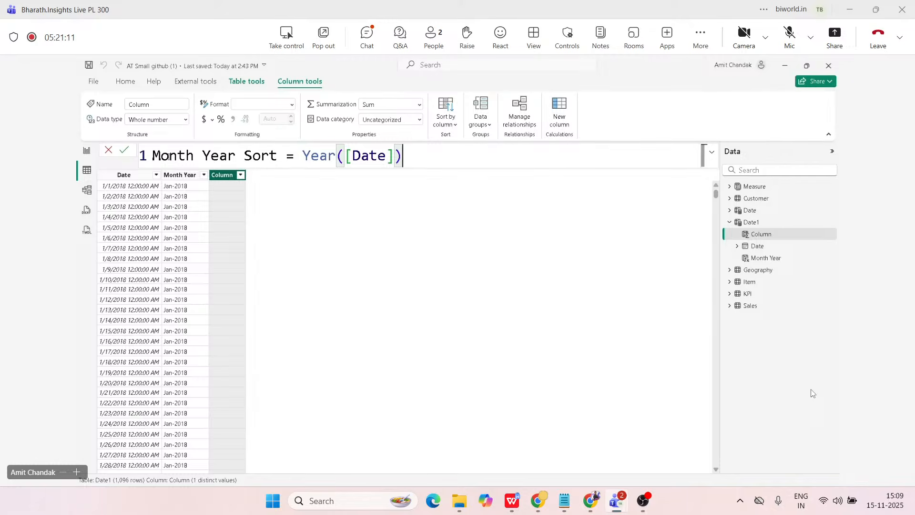
type("*1")
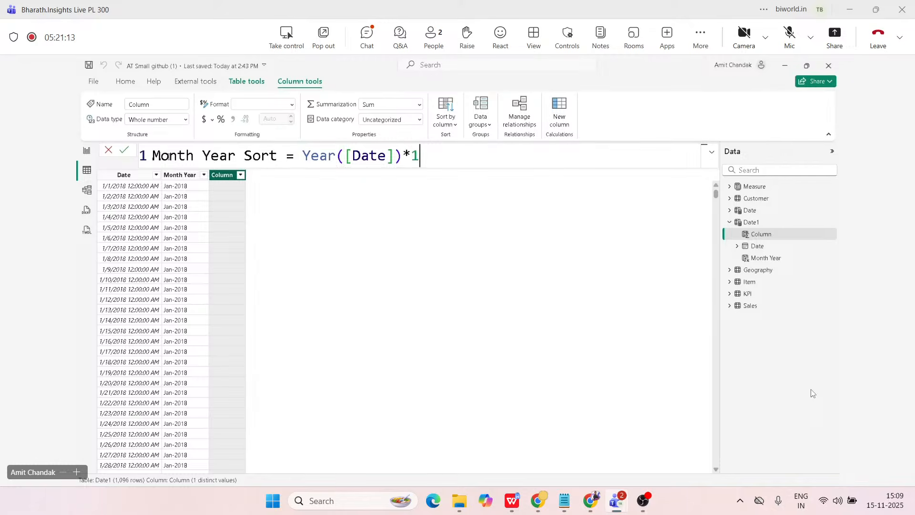
type("00 + Month(")
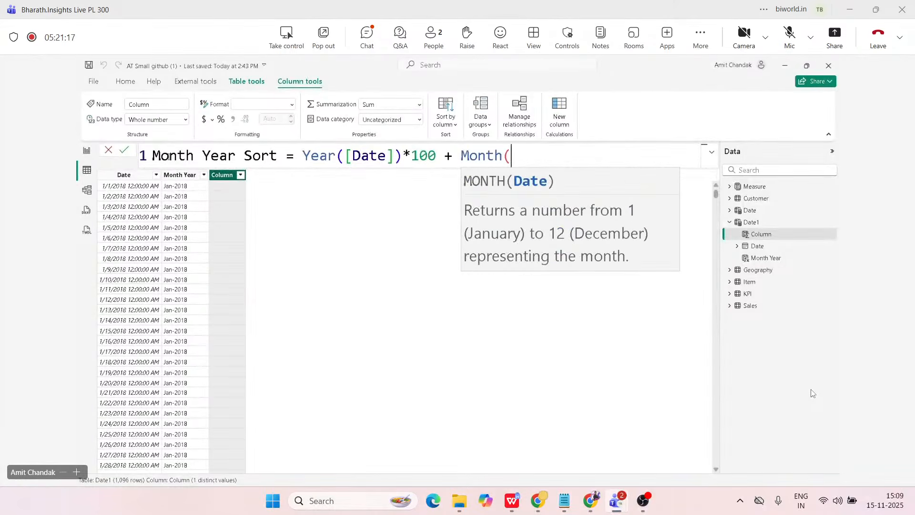
type("[Date]")
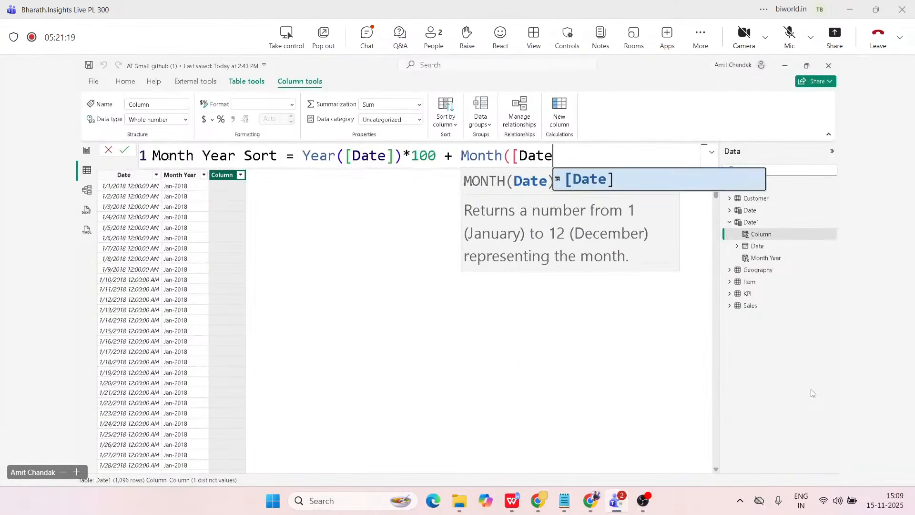
type(")")
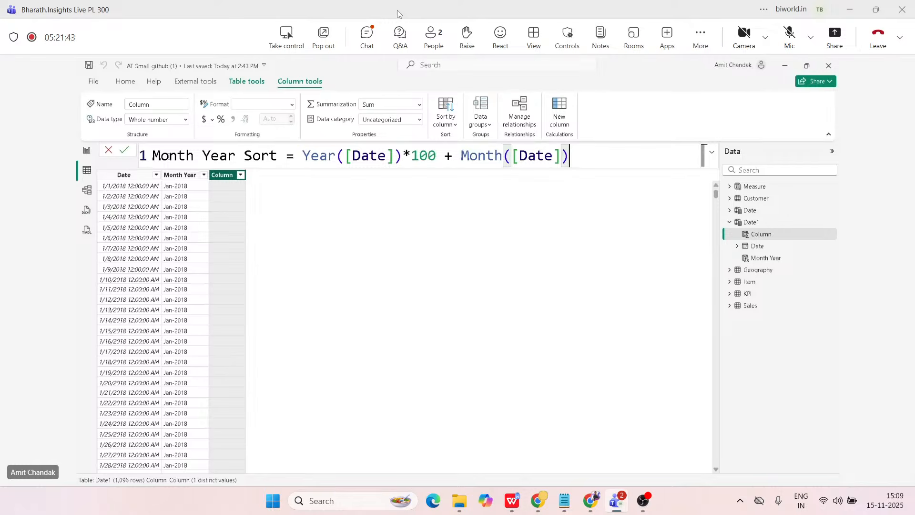
key("Return")
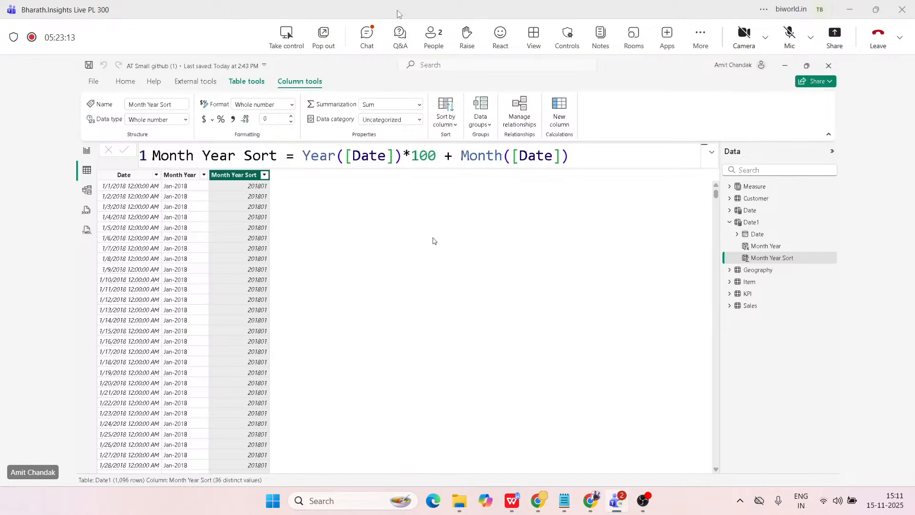
Examine how the existing Date table's formula combines ADDCOLUMNS, CALENDAR and the Month Year columns, then discard any edit and collapse the formula.
left_click(749, 210)
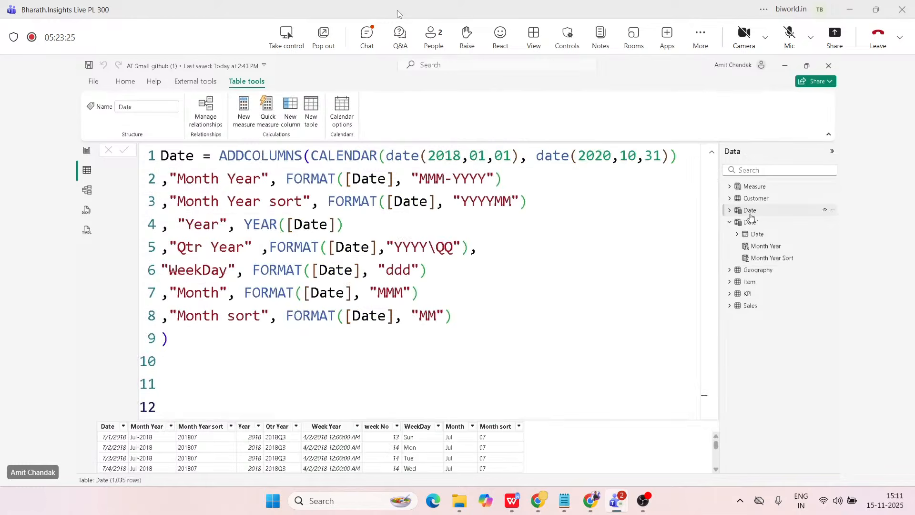
left_click(310, 156)
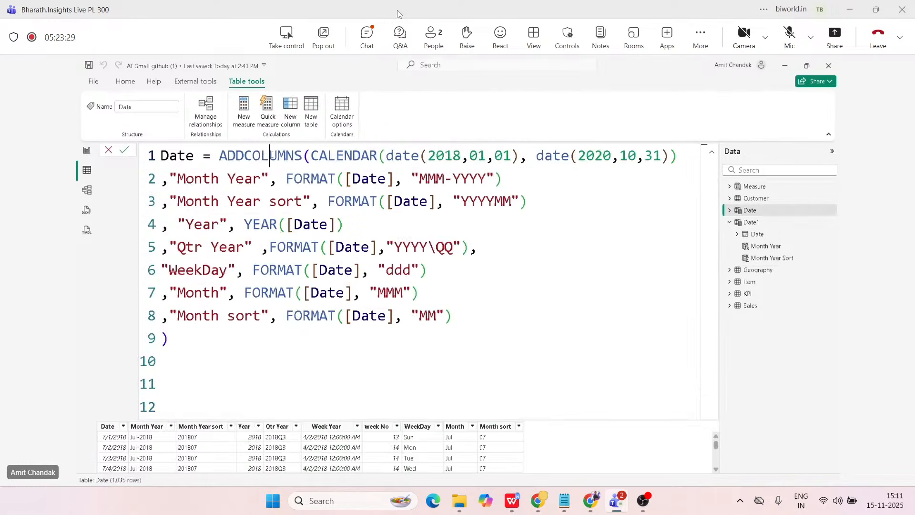
double_click(270, 156)
left_click_drag(310, 156, 678, 156)
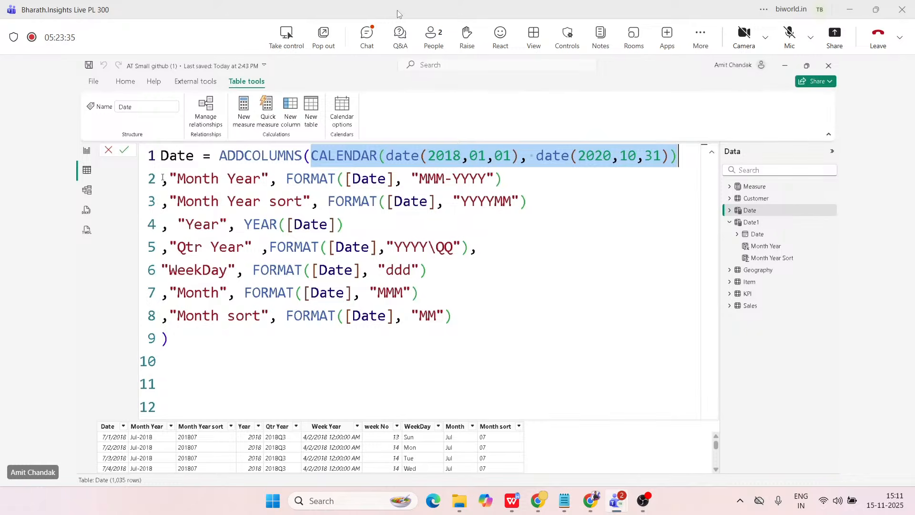
mouse_move(169, 179)
left_mouse_down()
mouse_move(522, 178)
mouse_move(170, 180)
left_mouse_up()
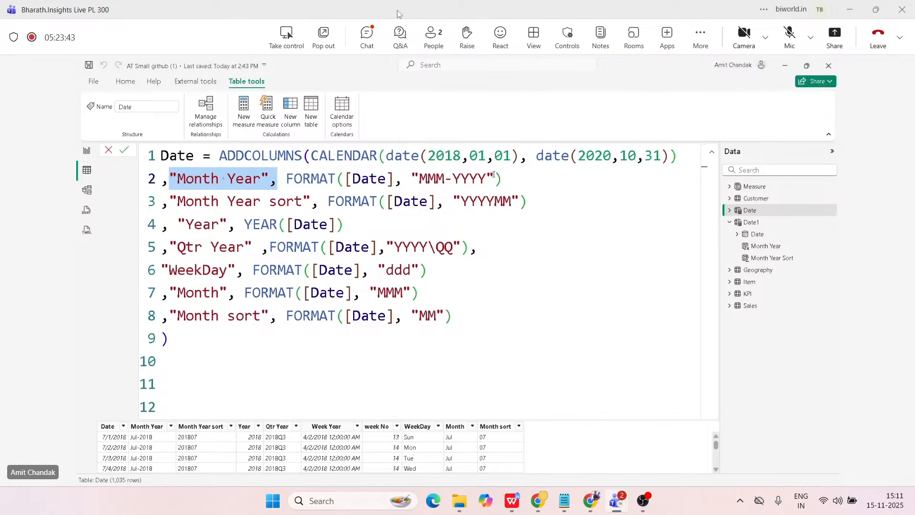
left_click_drag(503, 179, 157, 185)
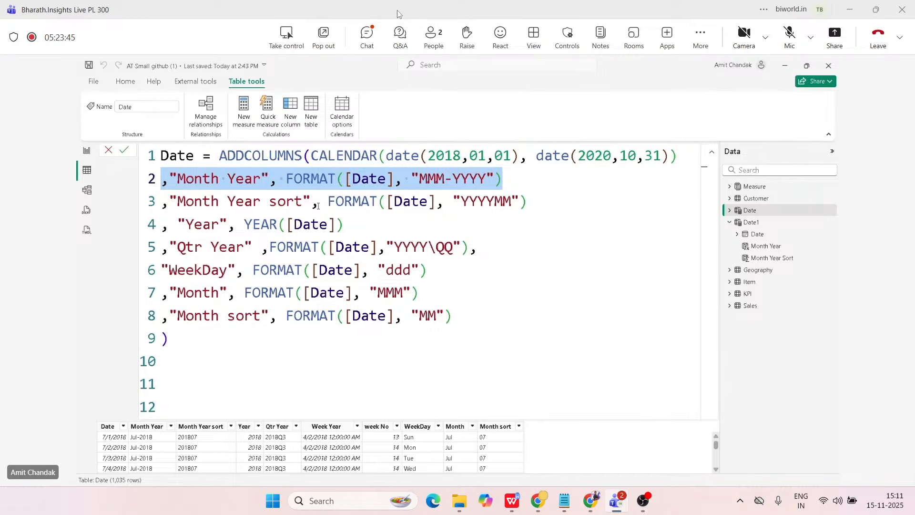
left_click_drag(527, 201, 161, 202)
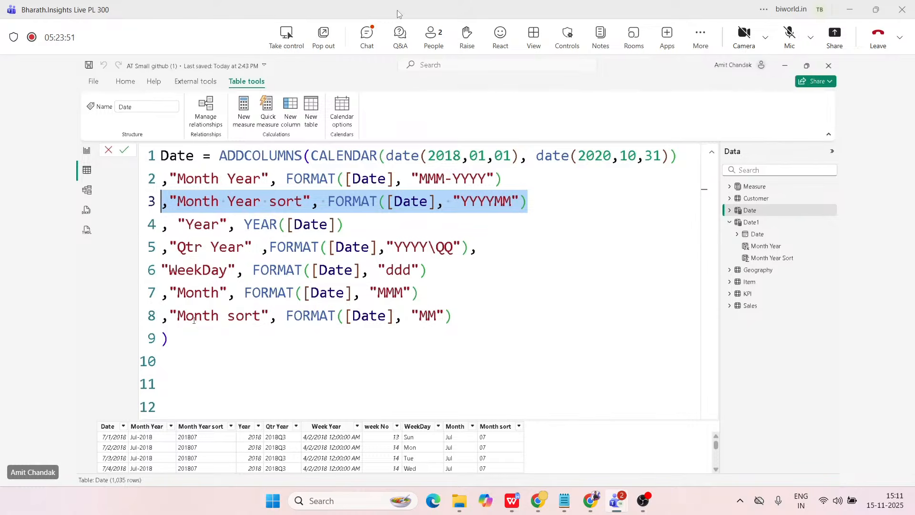
left_click(186, 337)
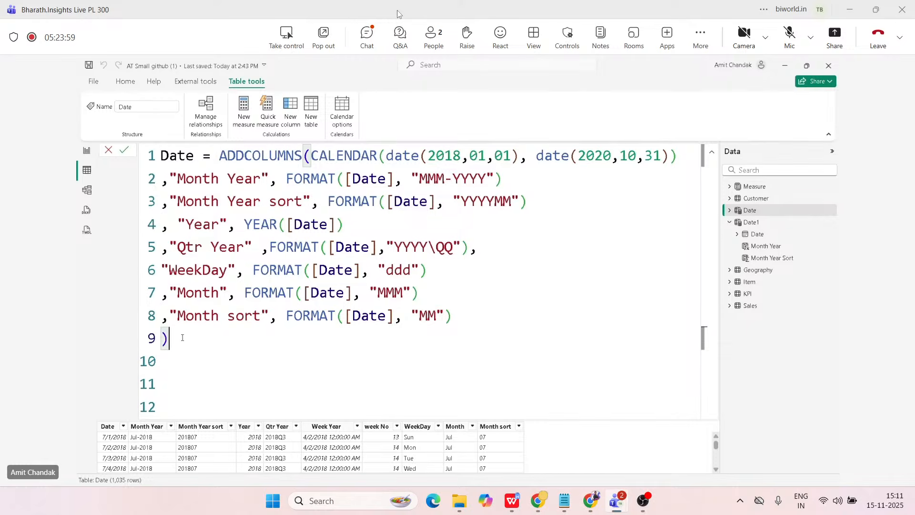
double_click(222, 157)
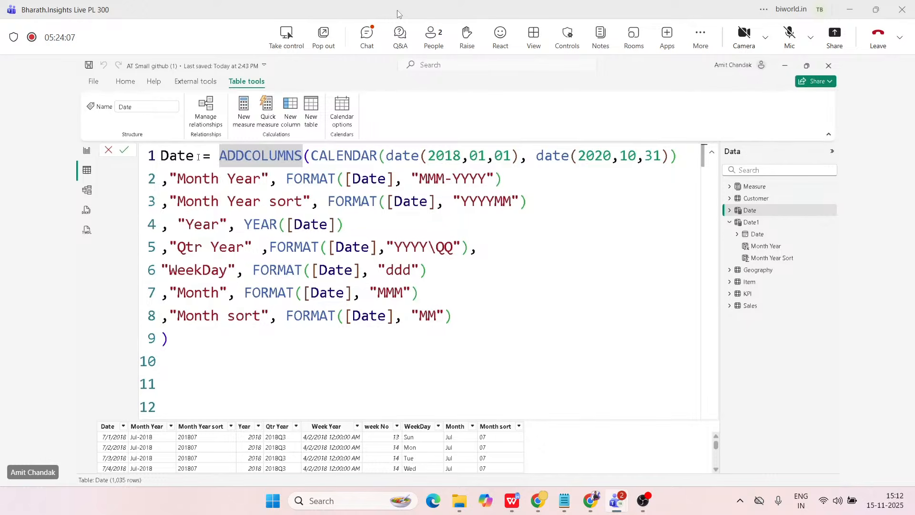
left_click(109, 151)
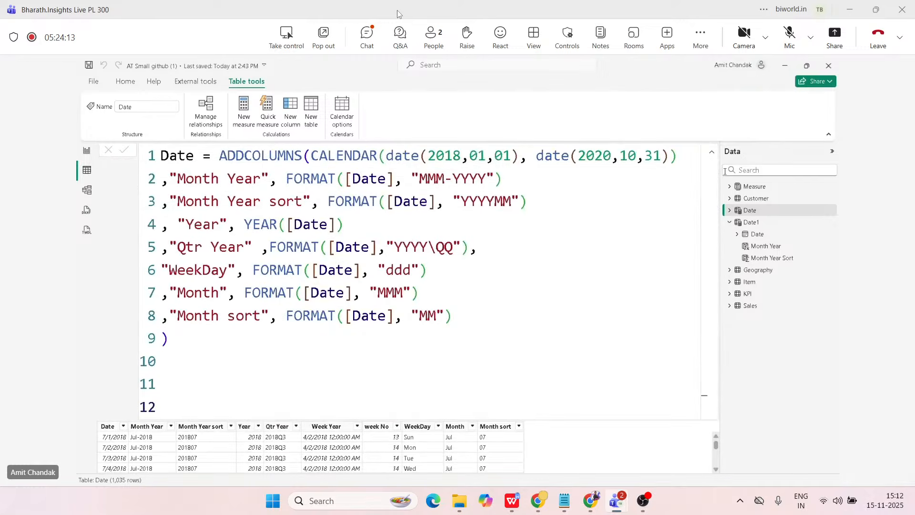
left_click(711, 152)
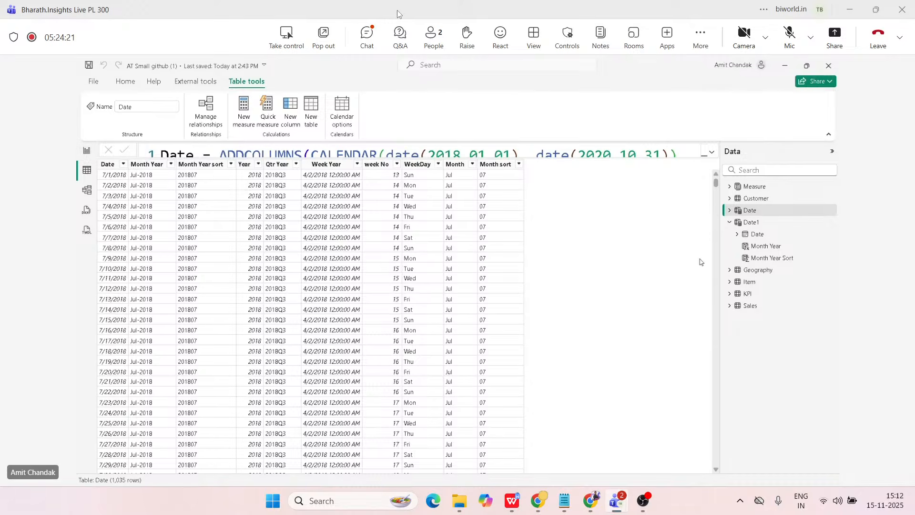
Add a new page in Report view and place Date1's Month Year field on it as a table visual.
left_click(85, 152)
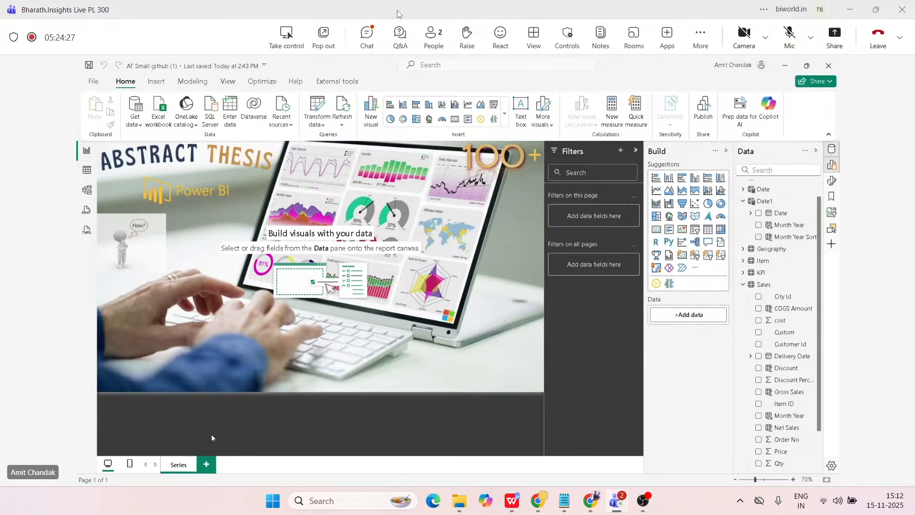
left_click(206, 464)
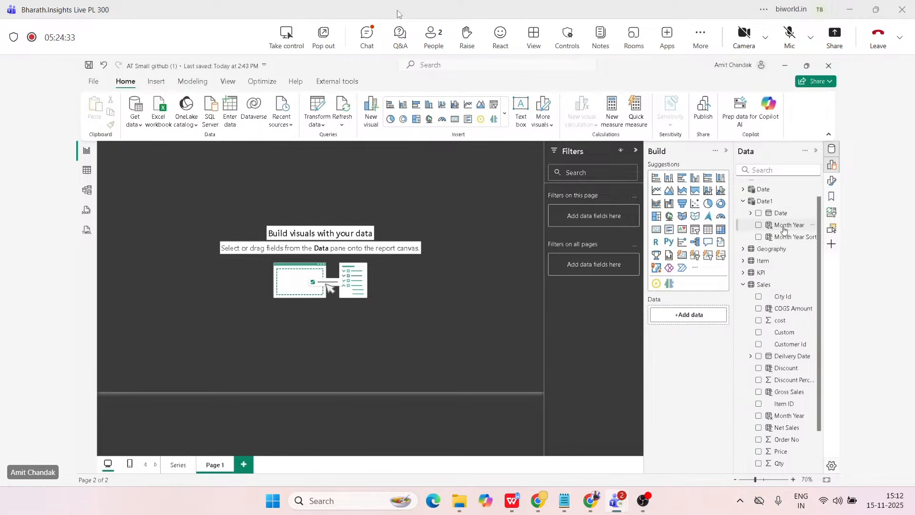
left_click_drag(779, 229, 219, 247)
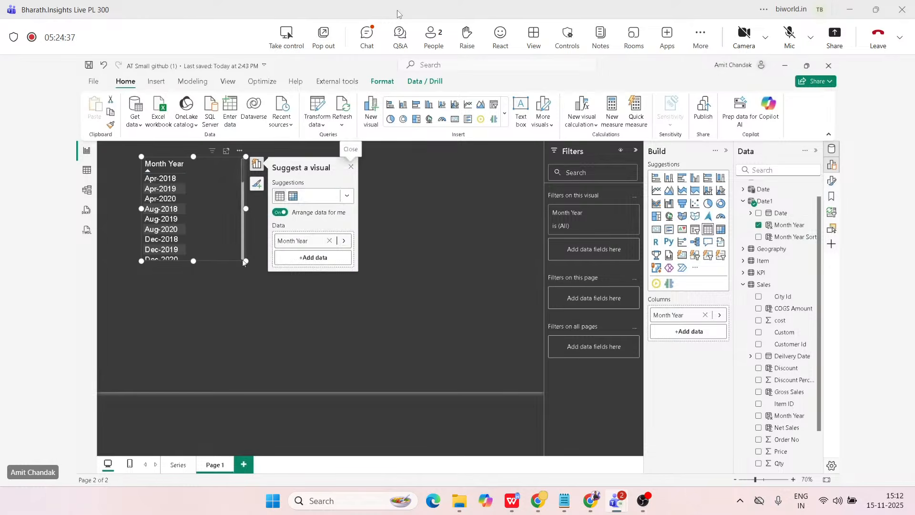
Enlarge the Date1 Month Year table visual and add a second table visual beside it with the Date table's Month Year.
left_click(277, 315)
left_click_drag(245, 261, 293, 355)
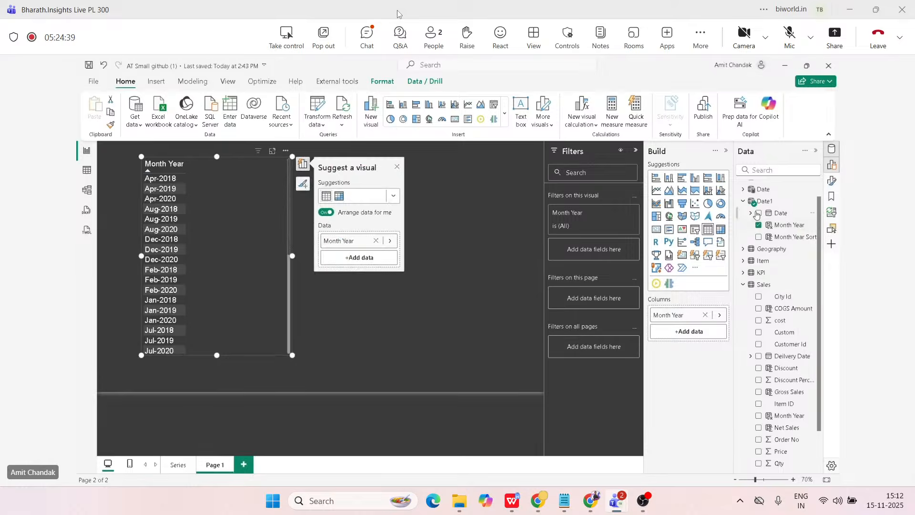
left_click(744, 189)
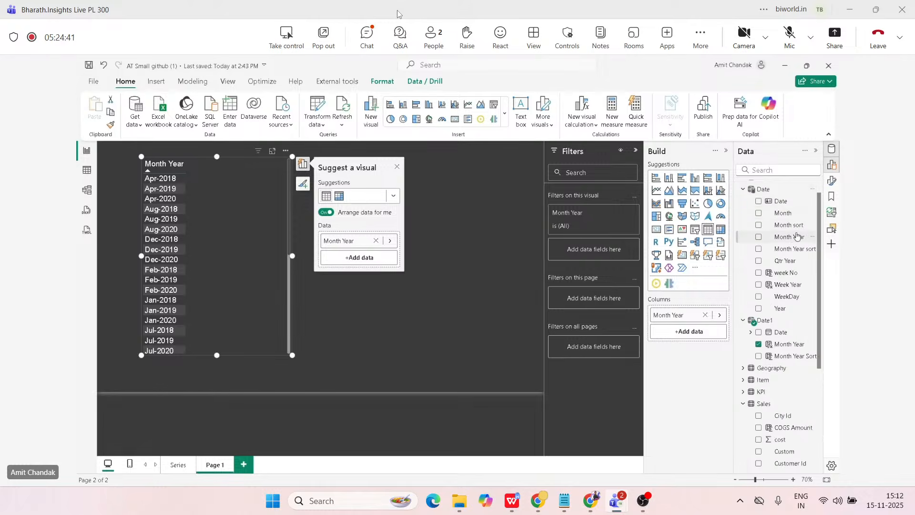
left_click_drag(795, 237, 478, 184)
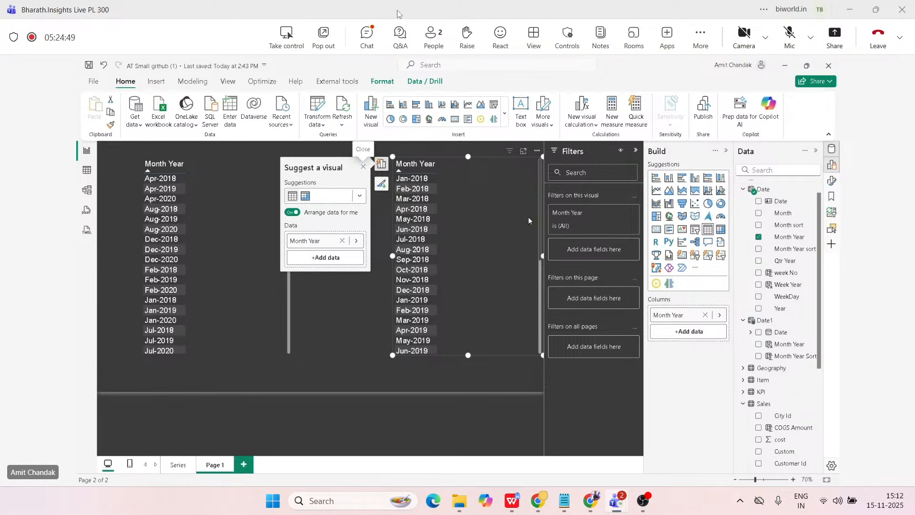
In Table view, compare the sort-by-column settings of Month Year in the Date1 and Date tables.
left_click(88, 176)
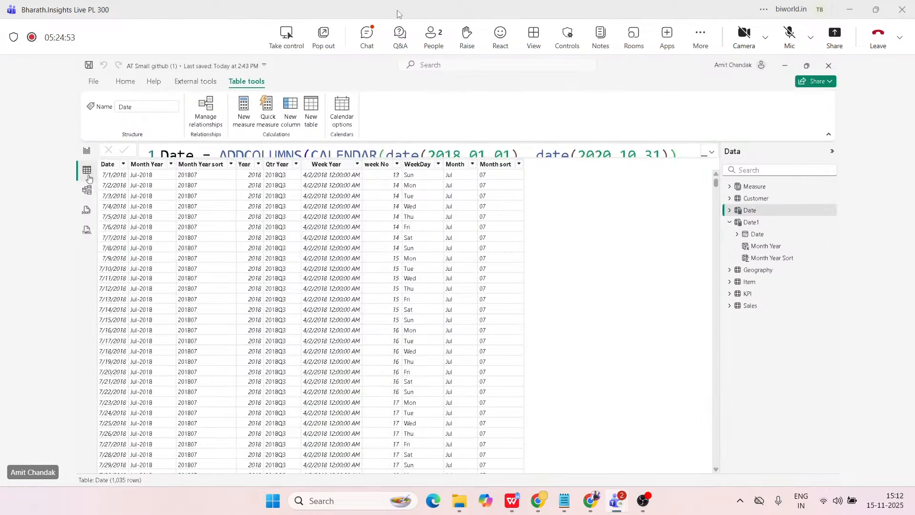
left_click(757, 247)
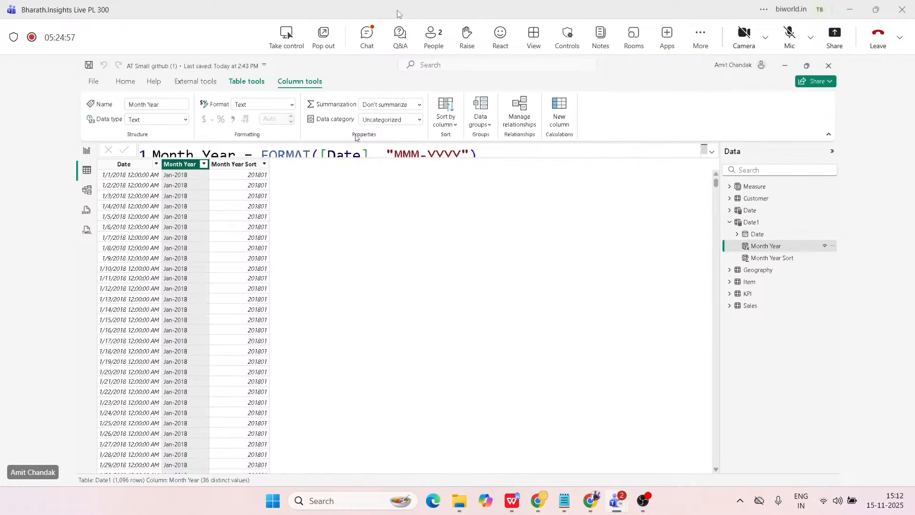
left_click(455, 126)
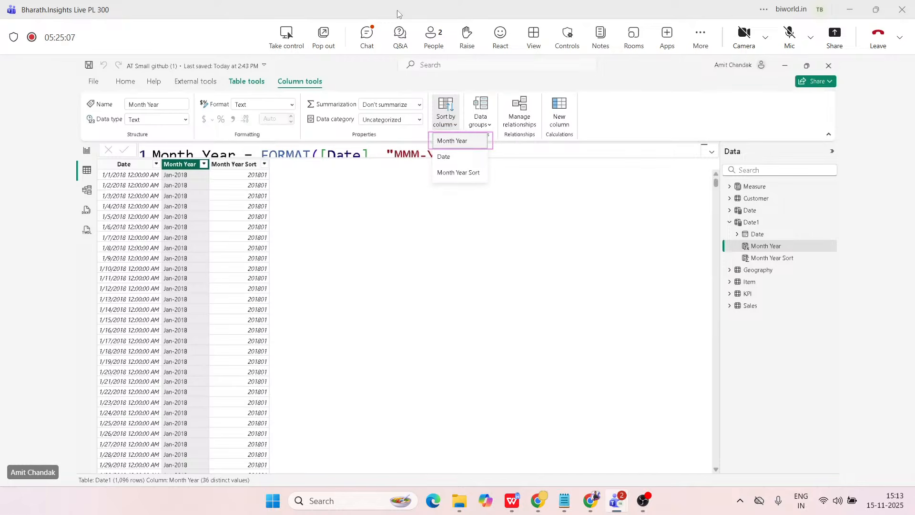
left_click(729, 211)
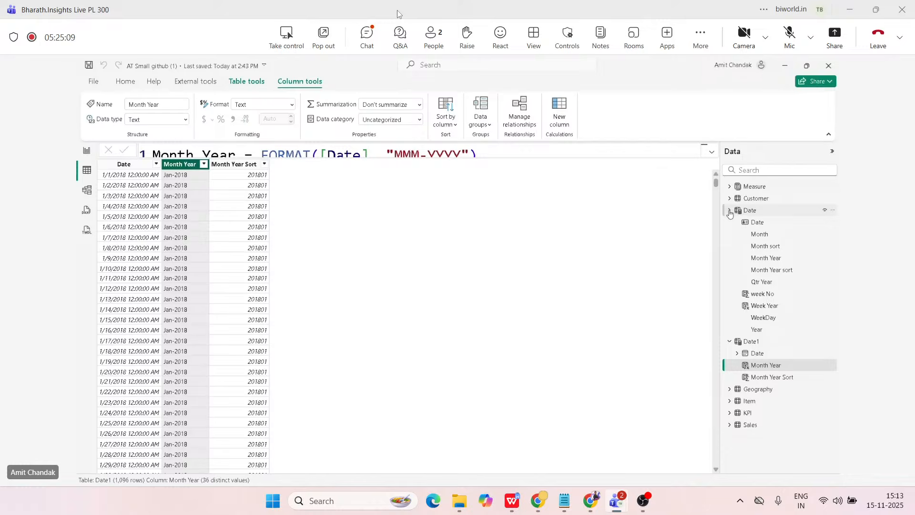
left_click(763, 259)
left_click(446, 117)
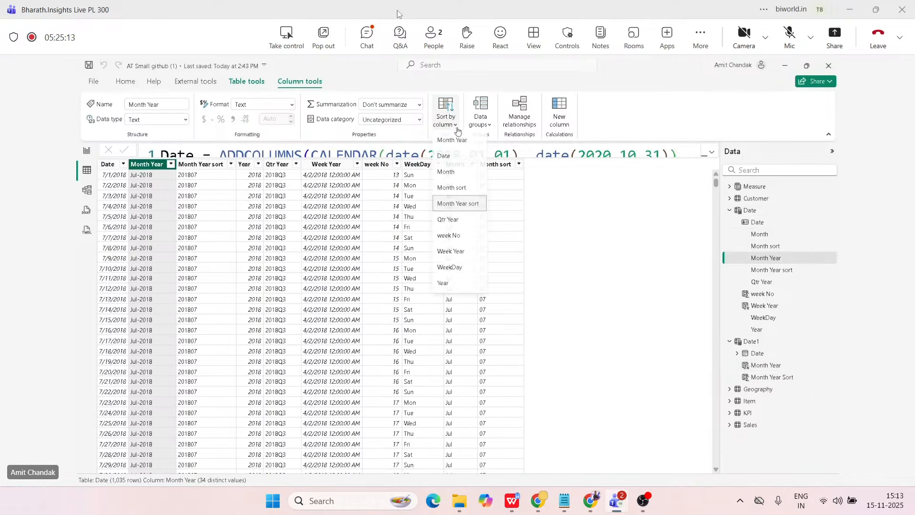
left_click(466, 205)
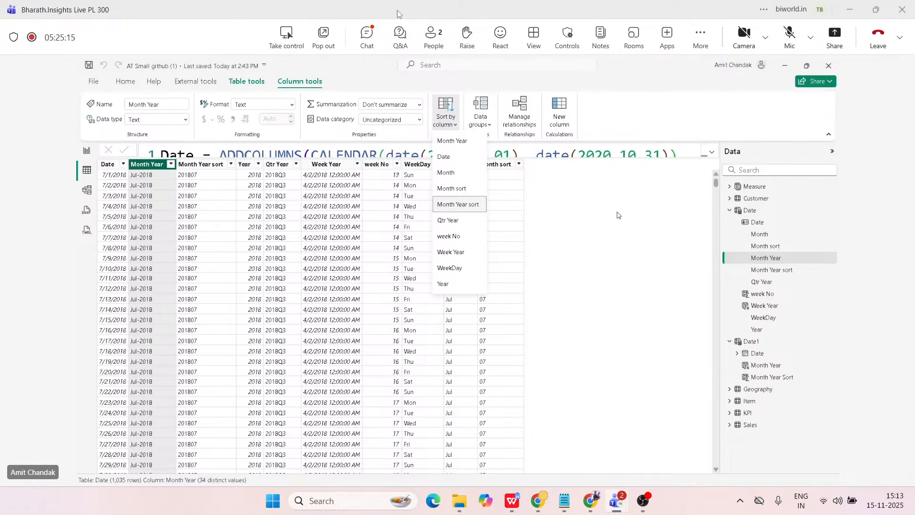
left_click(657, 223)
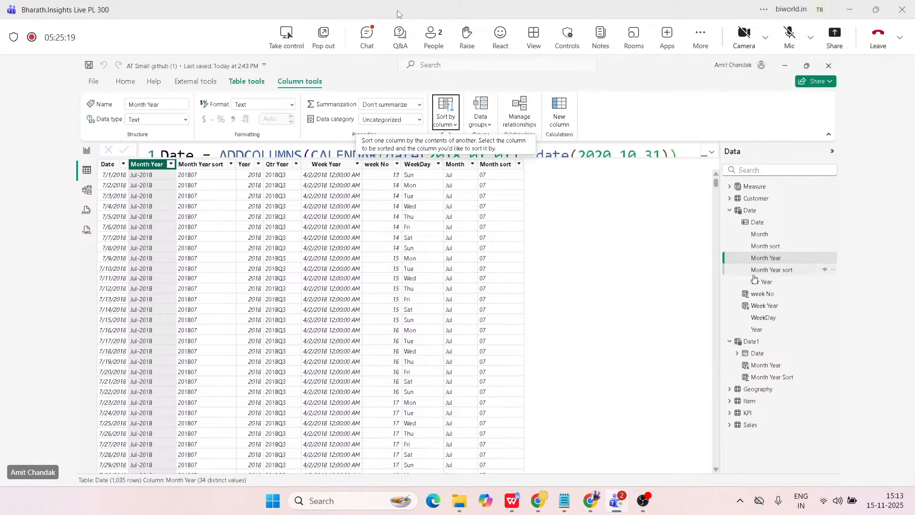
Sort Date1's Month Year column by Month Year Sort and return to the report page to check the month order.
left_click(729, 210)
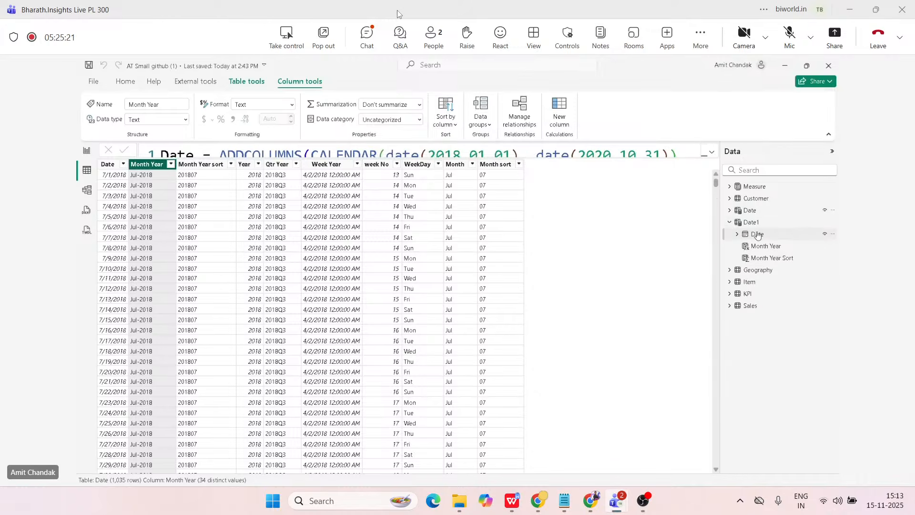
left_click(759, 247)
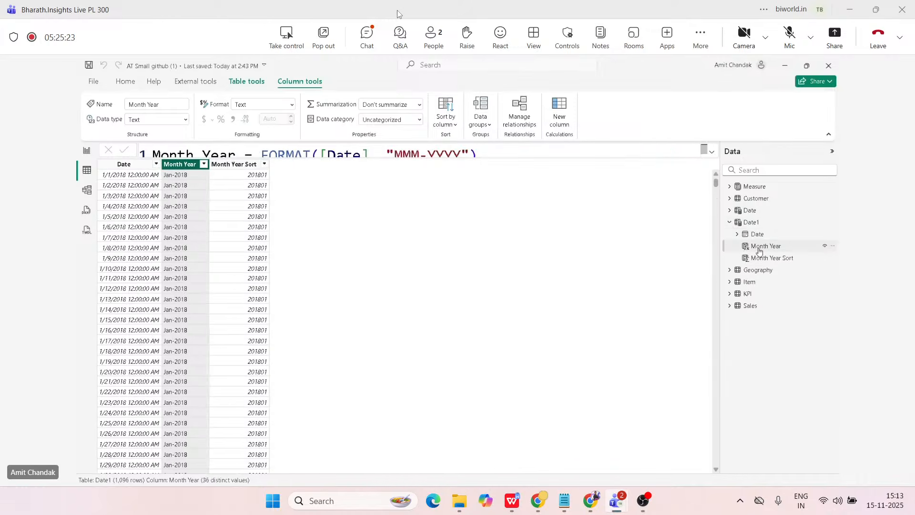
left_click(445, 117)
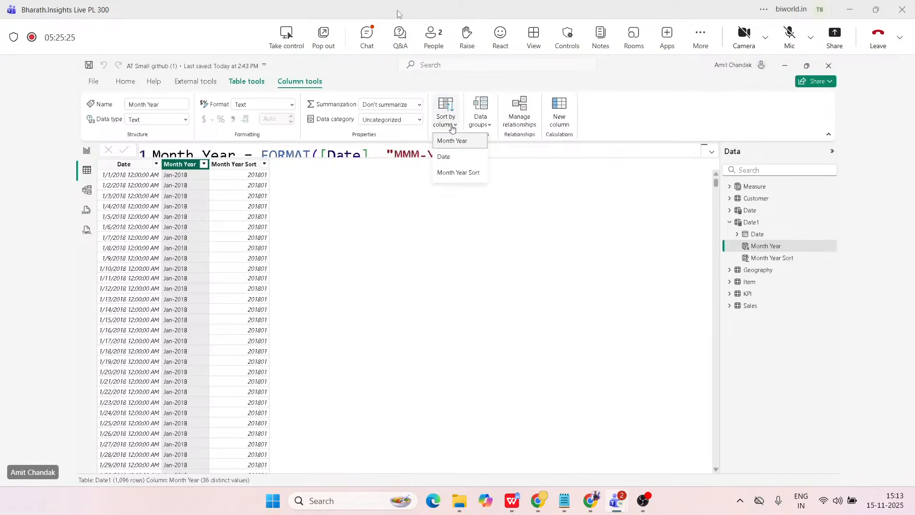
left_click(458, 173)
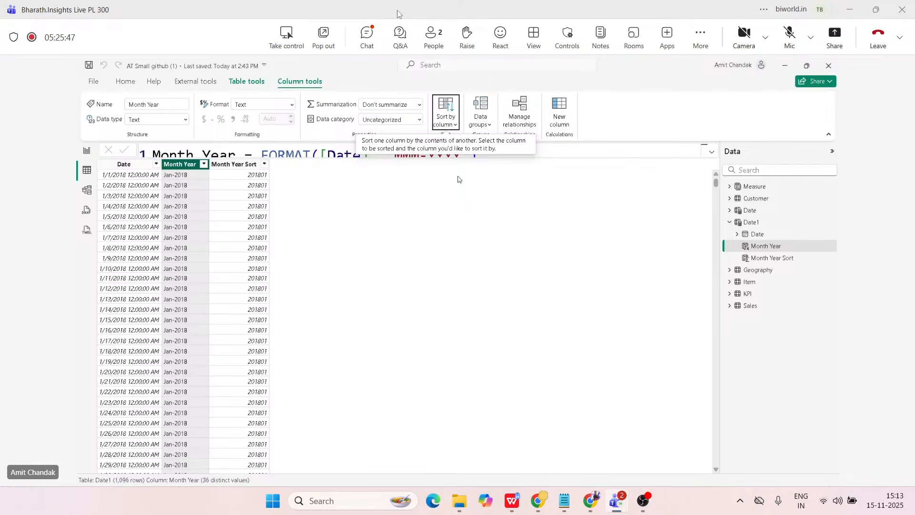
left_click(90, 156)
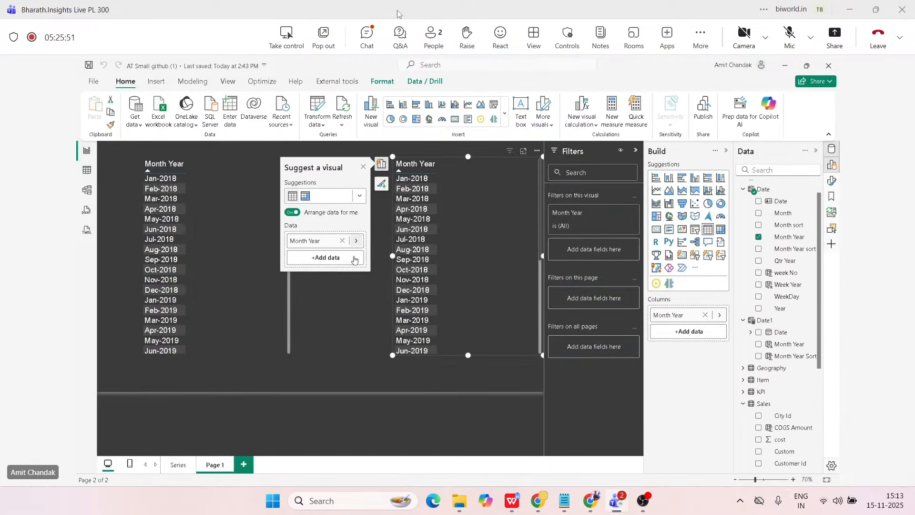
left_click(345, 308)
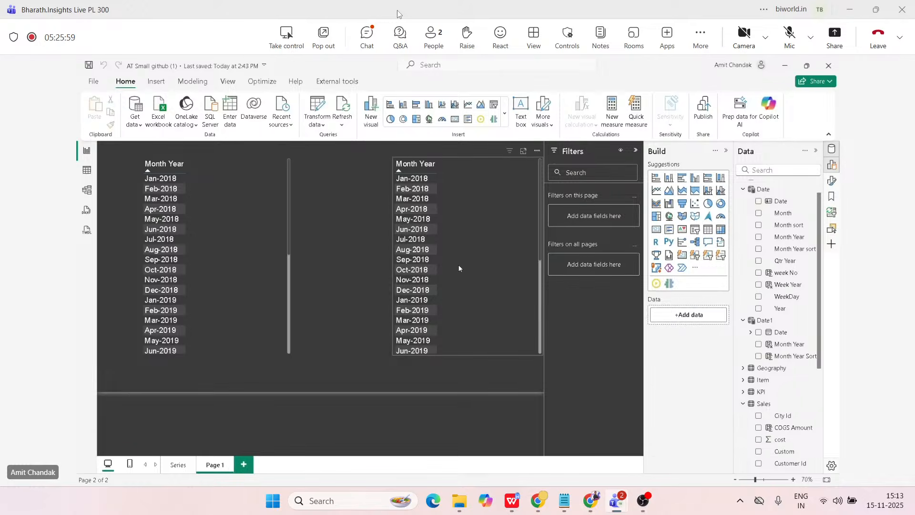
Open the Sales table in Table view and examine the formula of its COGS Amount column.
left_click(87, 176)
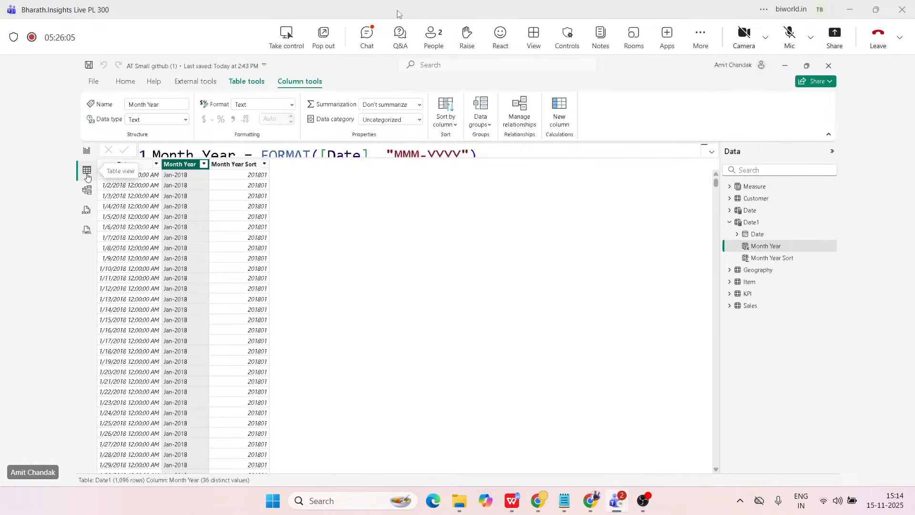
left_click(740, 306)
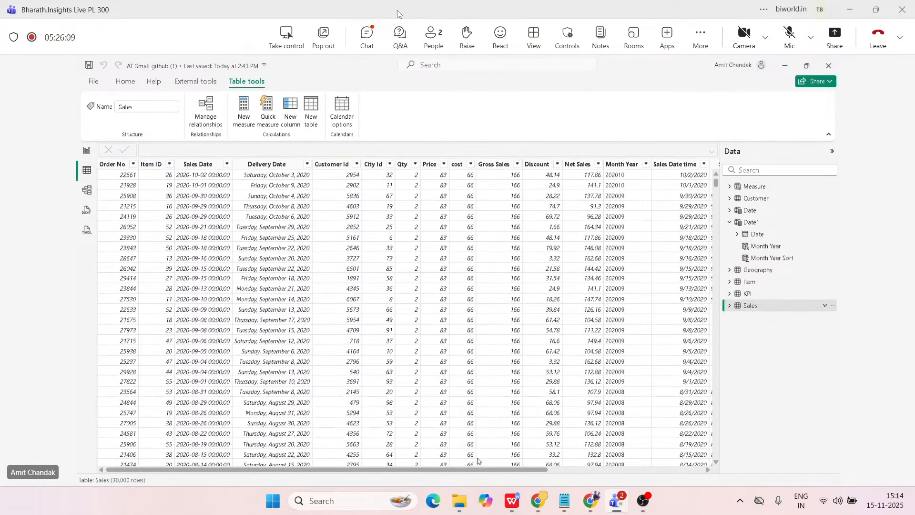
left_click_drag(478, 469, 634, 469)
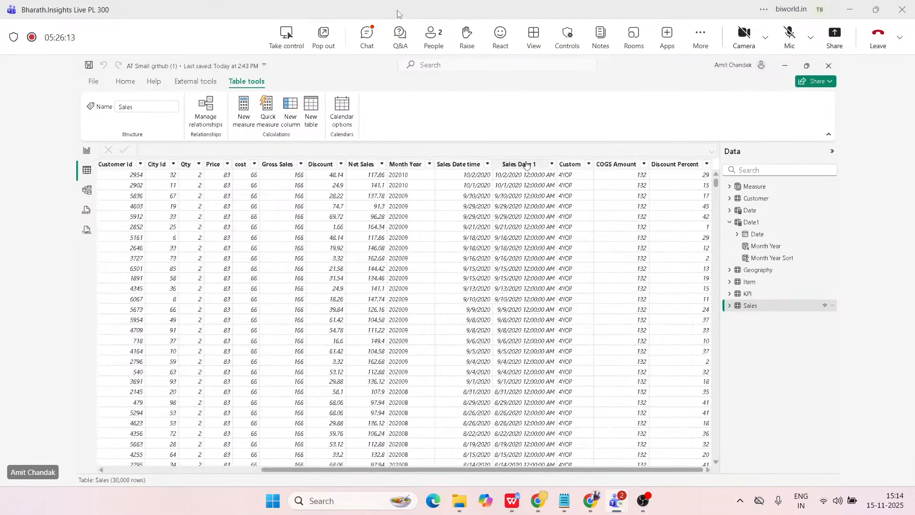
left_click(615, 165)
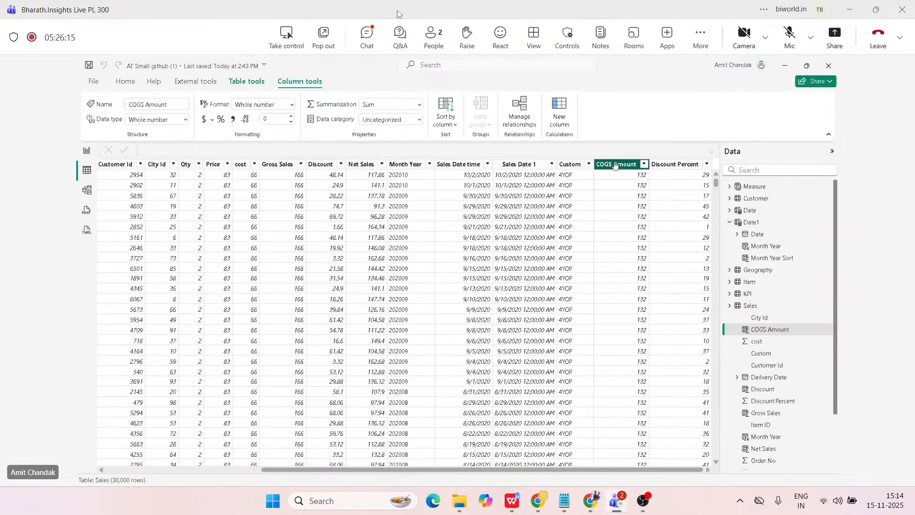
left_click(712, 154)
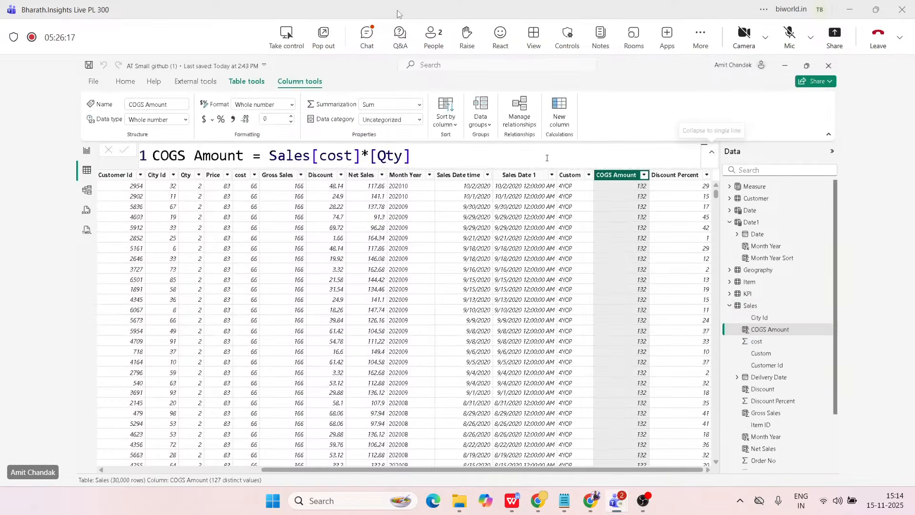
mouse_move(269, 155)
left_mouse_down()
mouse_move(410, 156)
mouse_move(267, 157)
left_mouse_up()
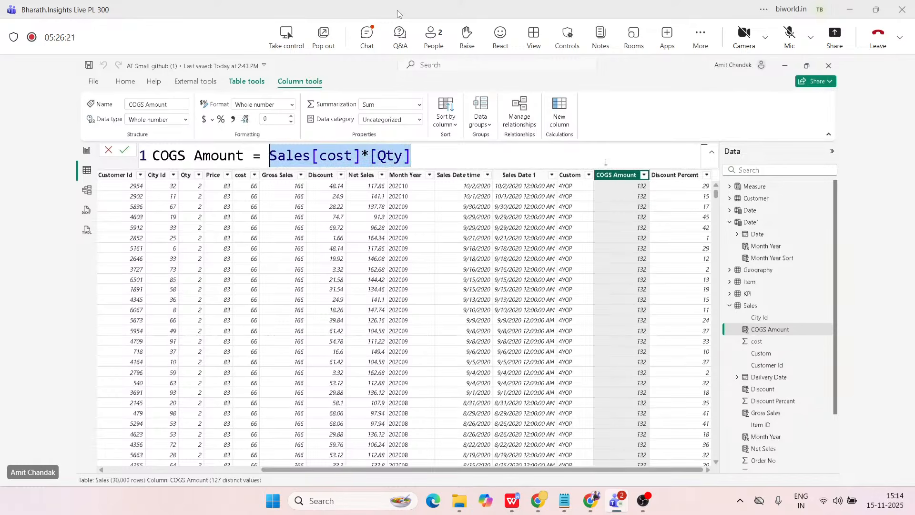
left_click(667, 180)
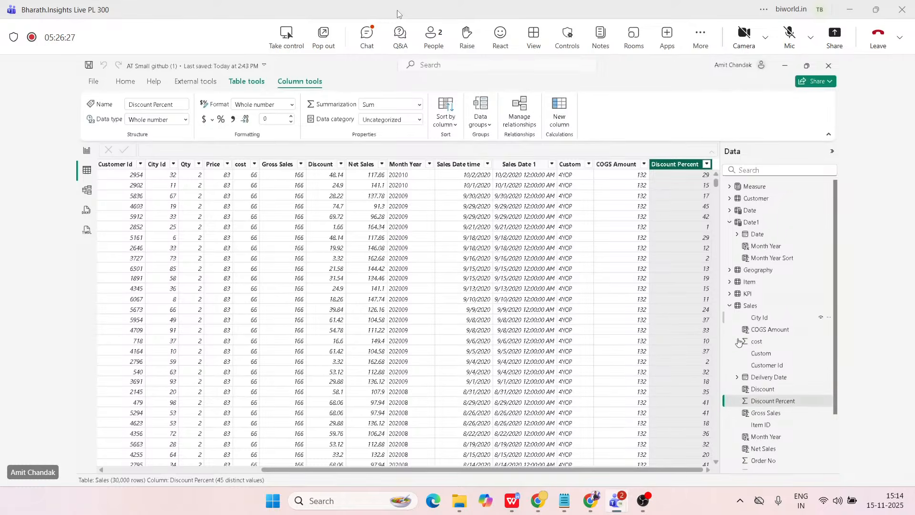
Examine the formulas of the Gross Sales and Discount calculated columns in the Sales table.
left_click(766, 412)
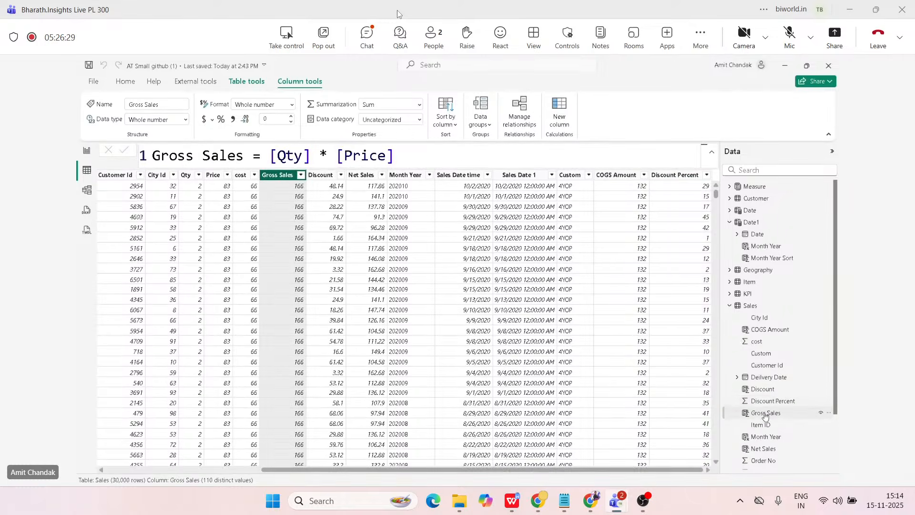
left_click_drag(271, 155, 395, 155)
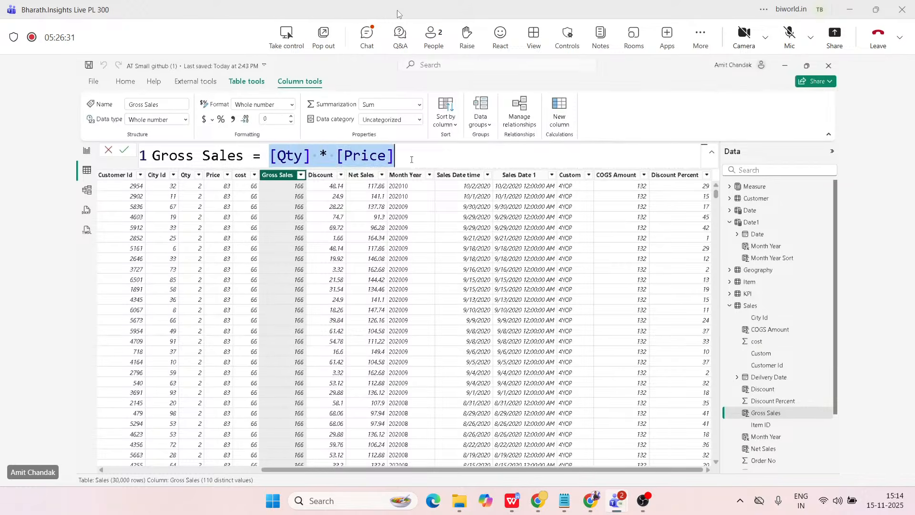
left_click(762, 389)
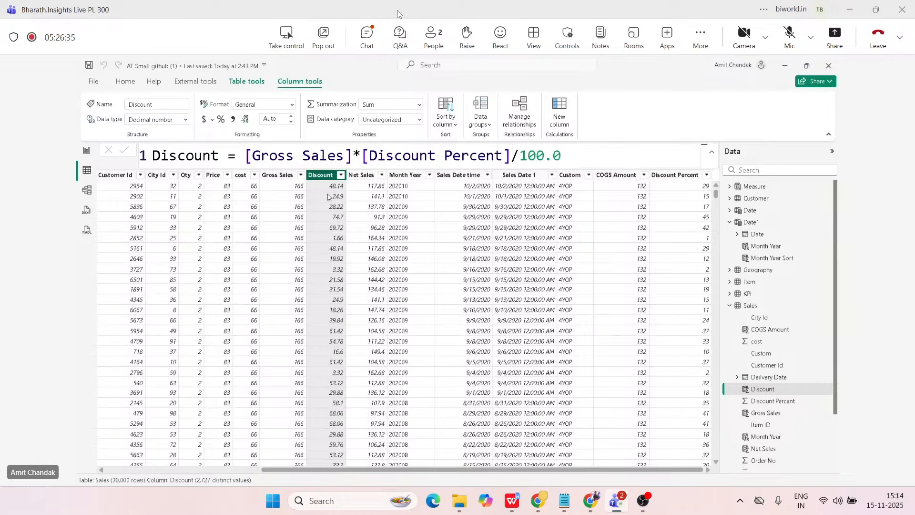
left_click_drag(245, 156, 143, 156)
left_click(361, 155)
left_click(582, 157)
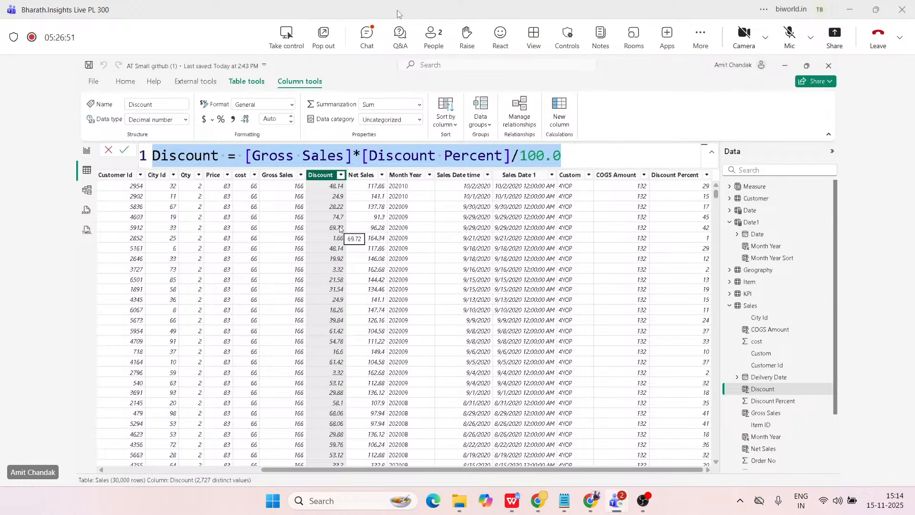
Return to Report view, then create and load an empty manually entered table named KPI.
left_click(87, 155)
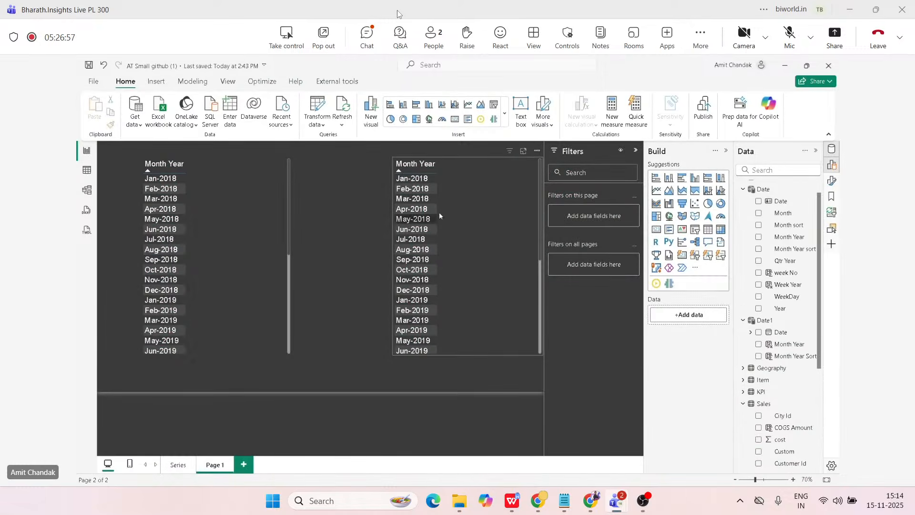
scroll(763, 200, "up", 2)
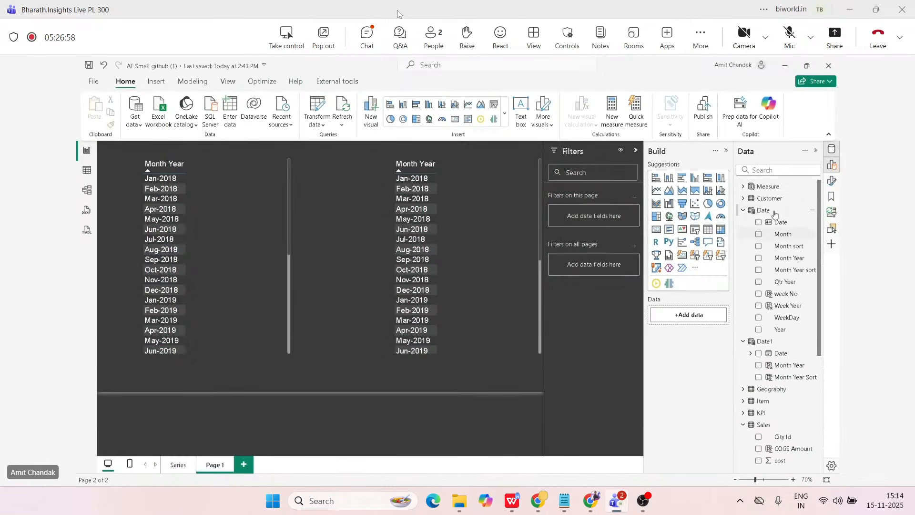
left_click(744, 187)
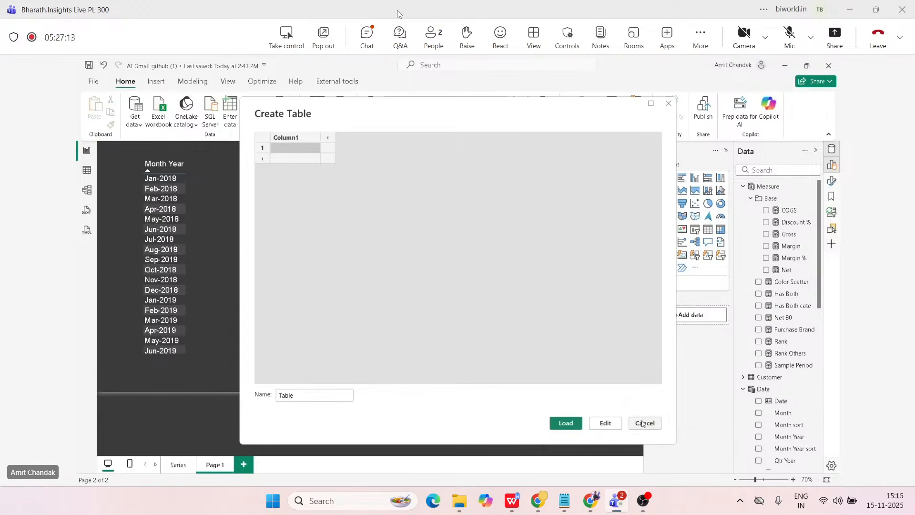
key("Tab")
type("KPI")
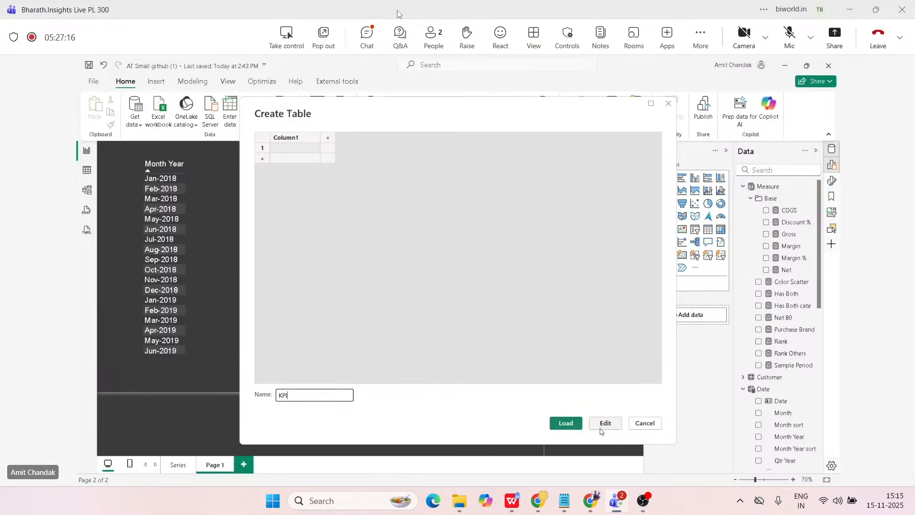
left_click(568, 423)
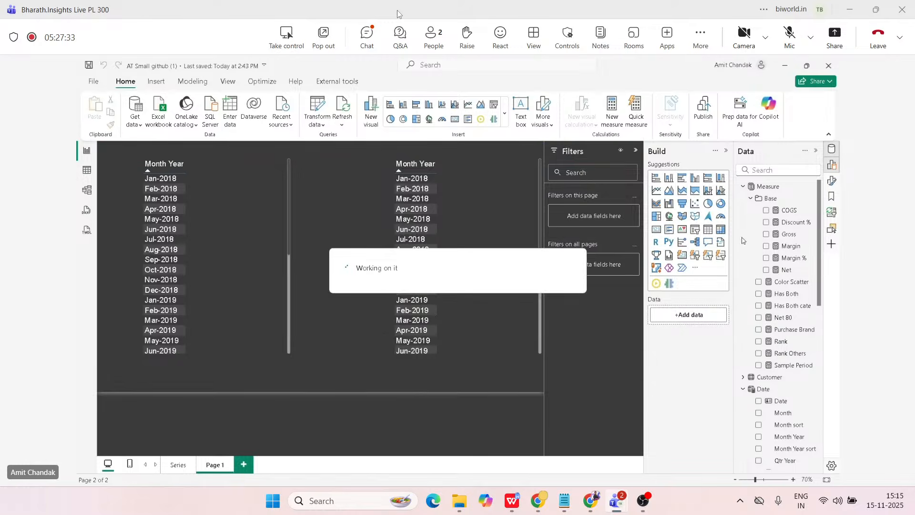
Collapse the Measure, Date and Date1 tables in the field list and expand the KPI table to view its fields.
left_click(743, 185)
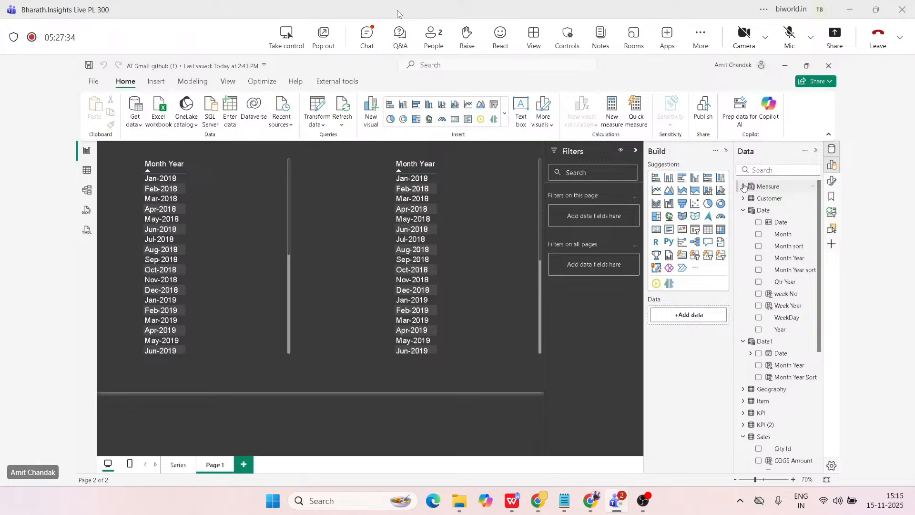
left_click(742, 210)
left_click(743, 222)
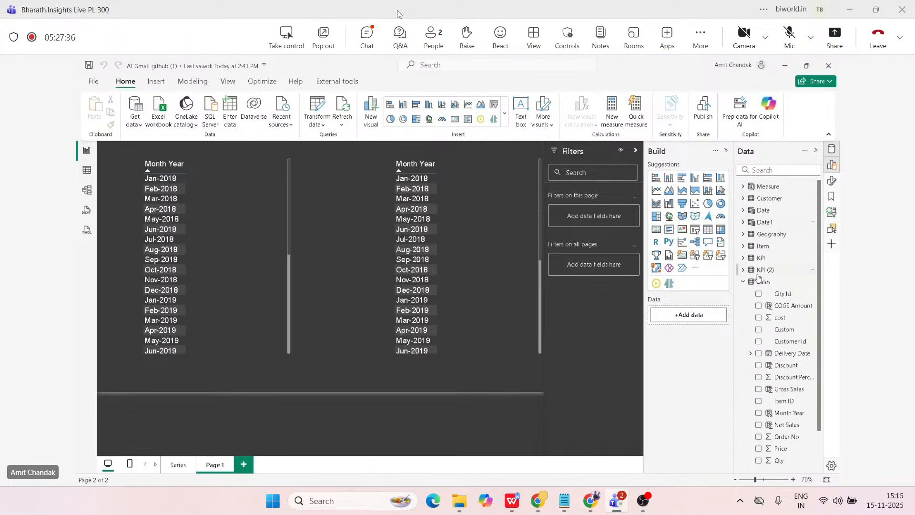
left_click(743, 258)
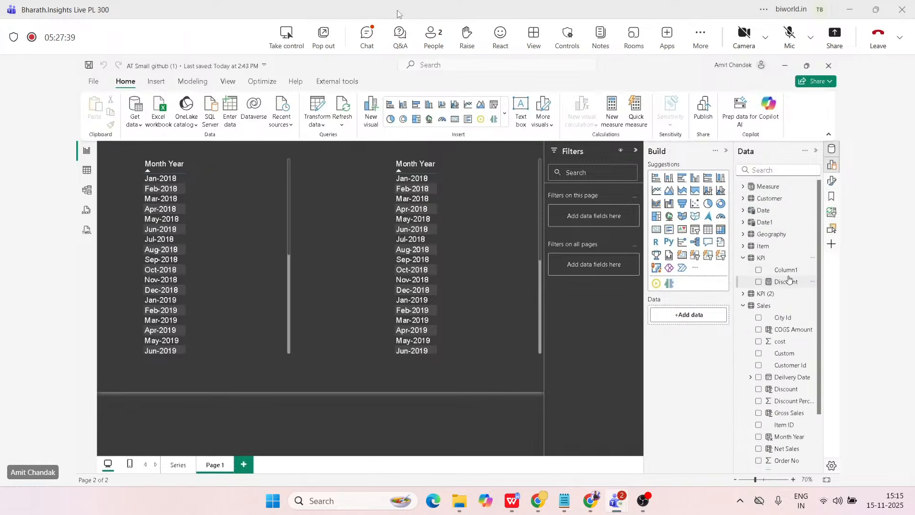
Expand the KPI (2) table and change the home table of KPI's Discount measure to KPI (2).
left_click(743, 293)
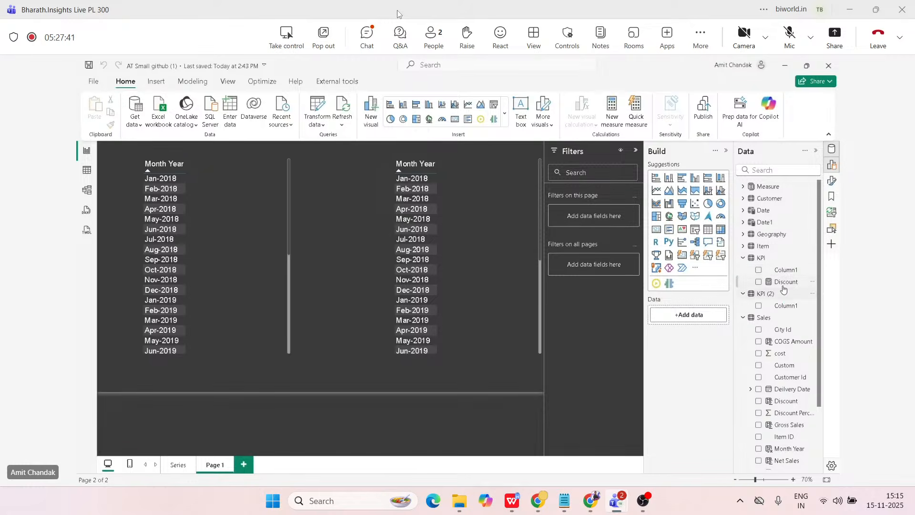
mouse_move(785, 281)
left_mouse_down()
mouse_move(777, 299)
mouse_move(784, 308)
mouse_move(785, 284)
left_mouse_up()
left_click(786, 281)
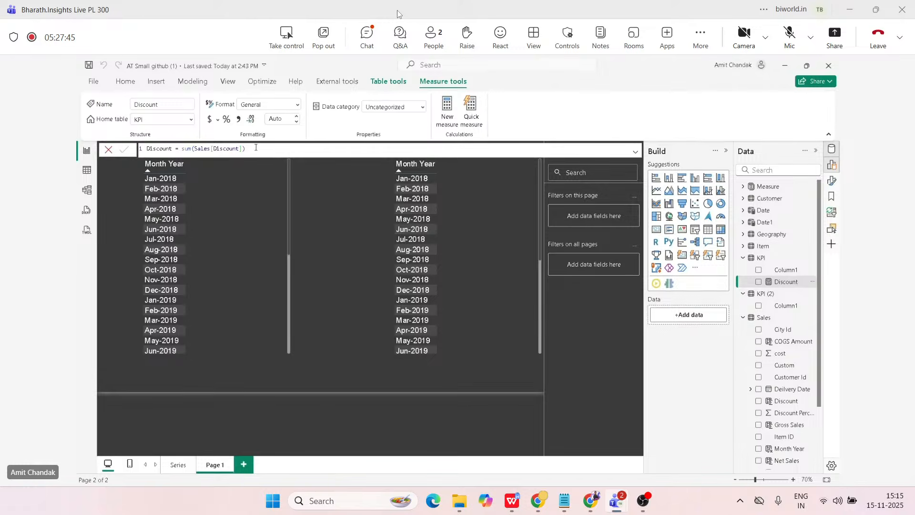
left_click(162, 119)
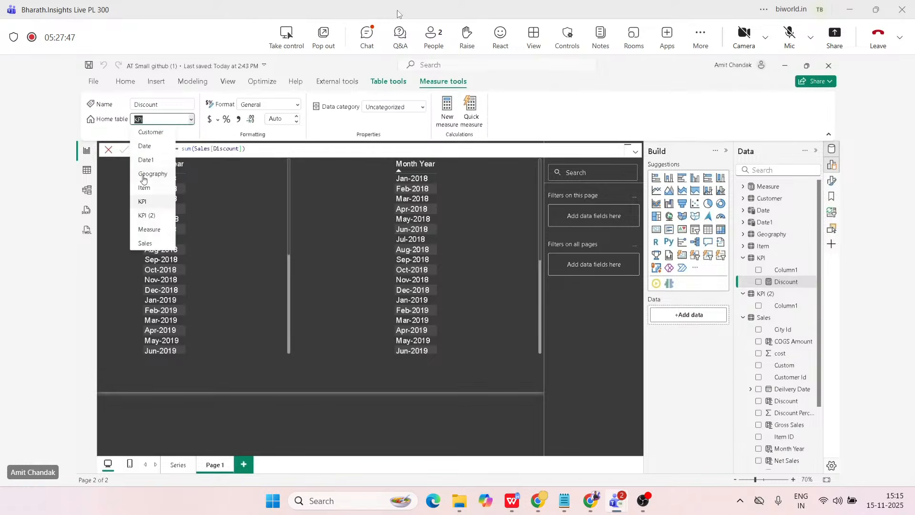
left_click(145, 216)
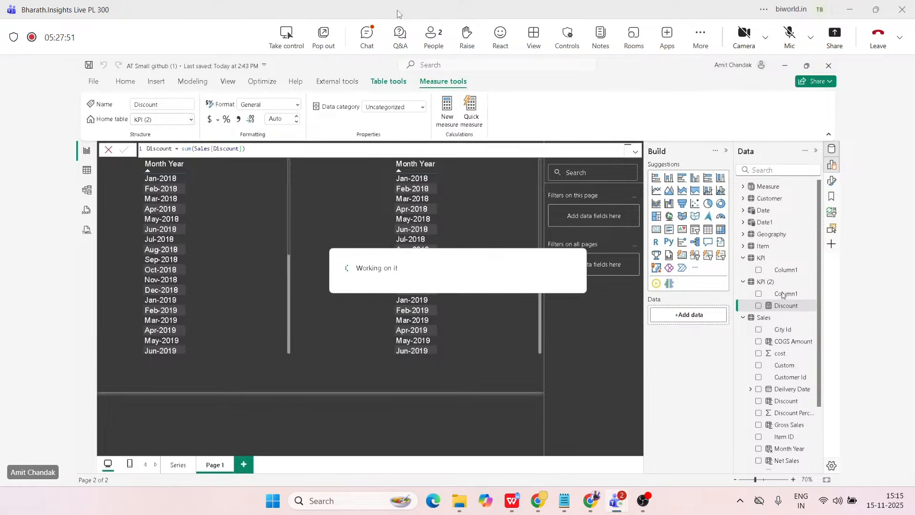
Hide Column1 of the KPI (2) table from the report view.
left_click(784, 295)
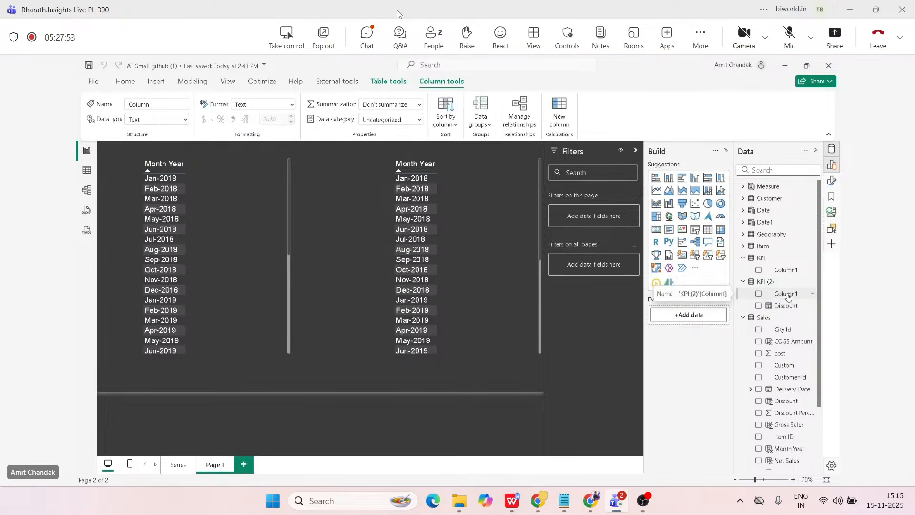
left_click(812, 294)
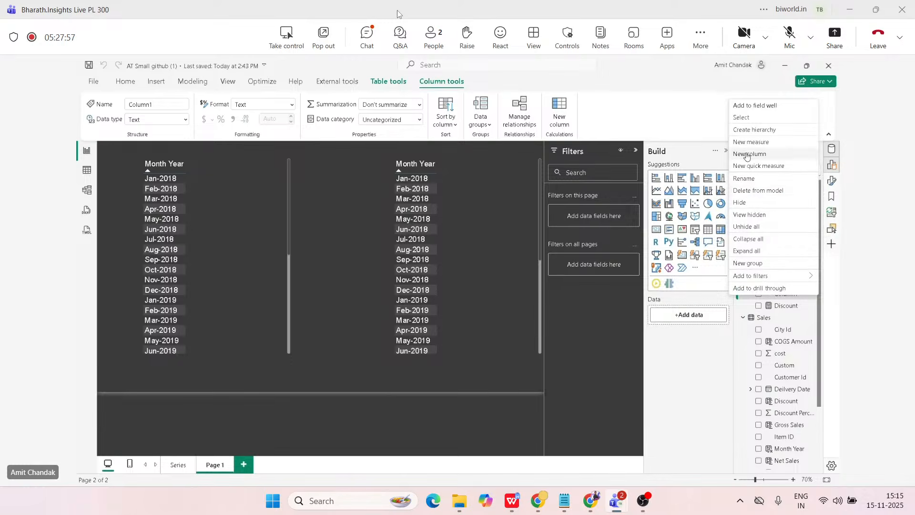
left_click(756, 209)
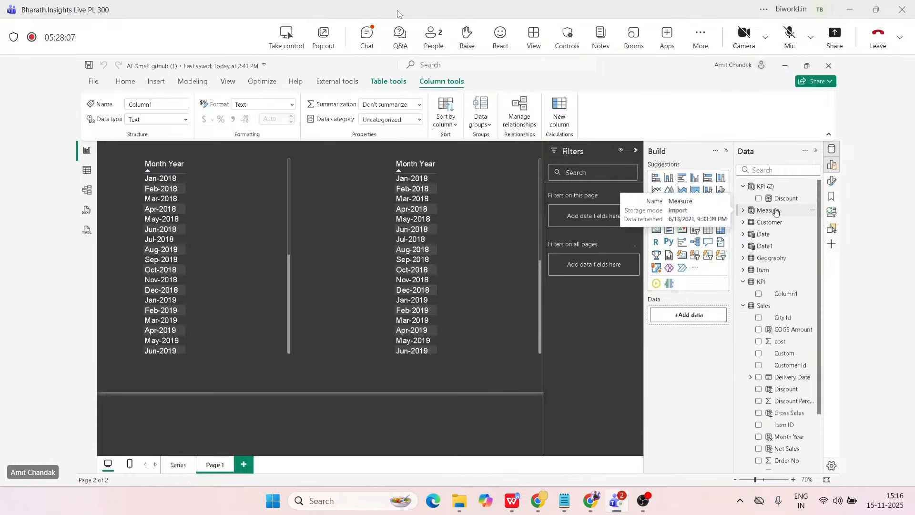
Create a measure in the Measure table with the formula Gross 1 = Sum(Sales[Gross Sales]).
left_click(743, 211)
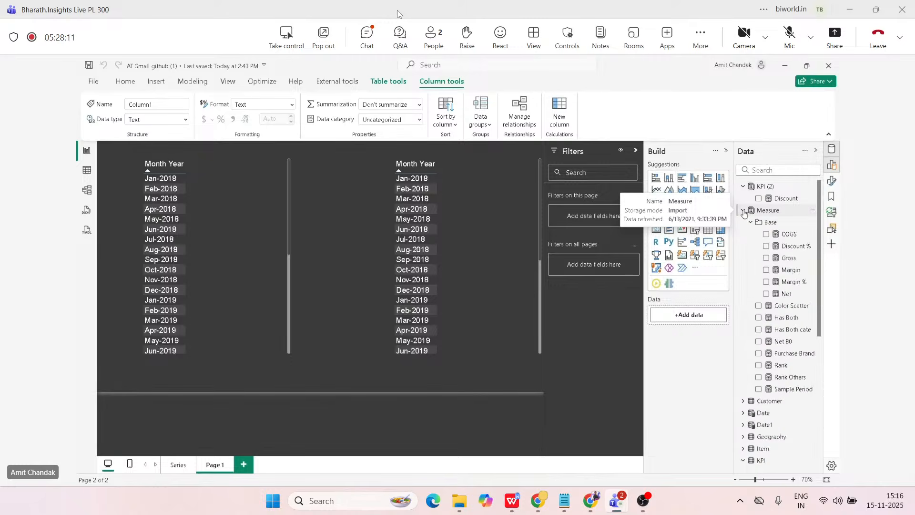
left_click(771, 212)
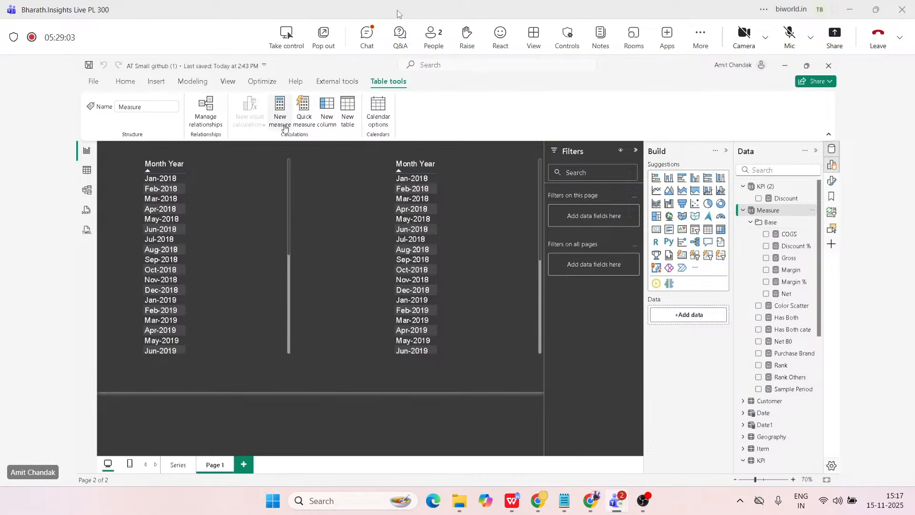
left_click(284, 126)
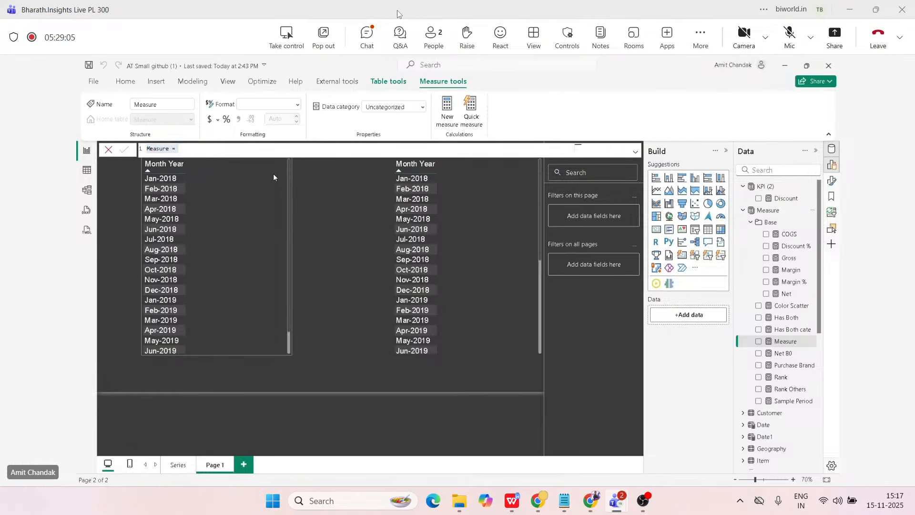
scroll(175, 155, "up", 4)
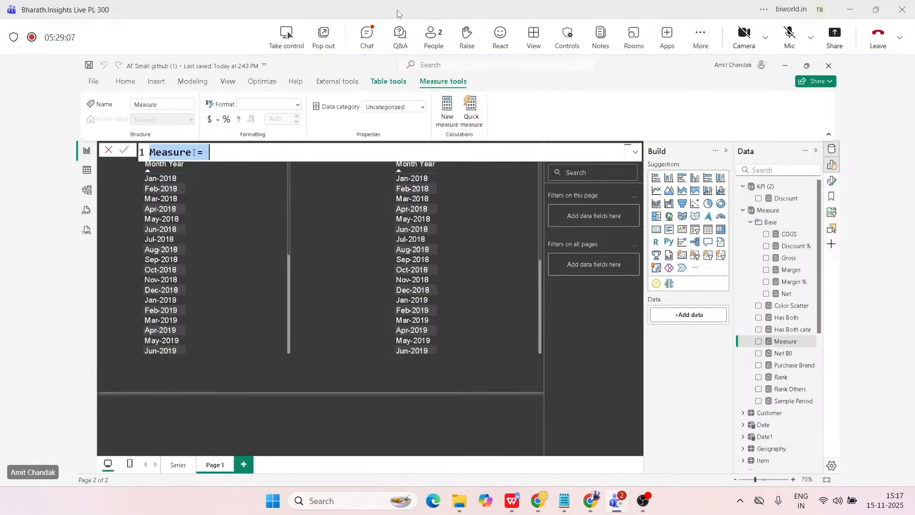
double_click(175, 155)
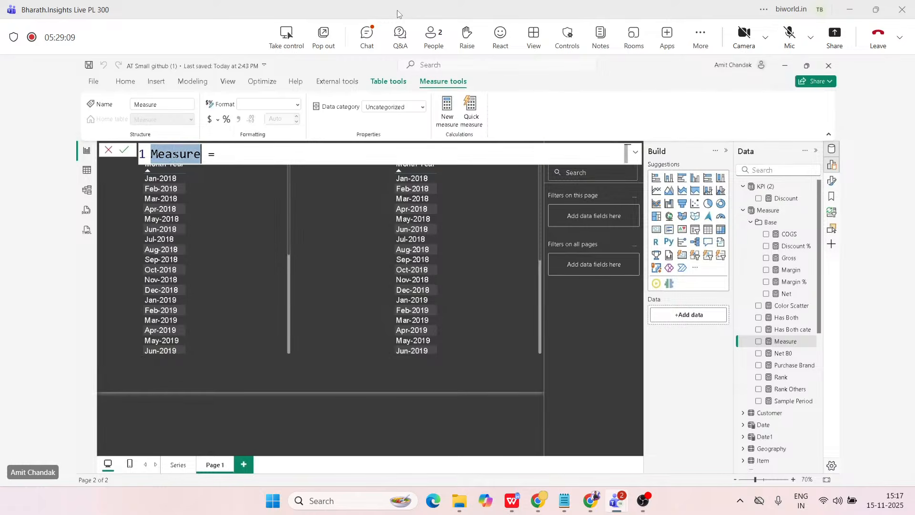
type("Gross 1 = ")
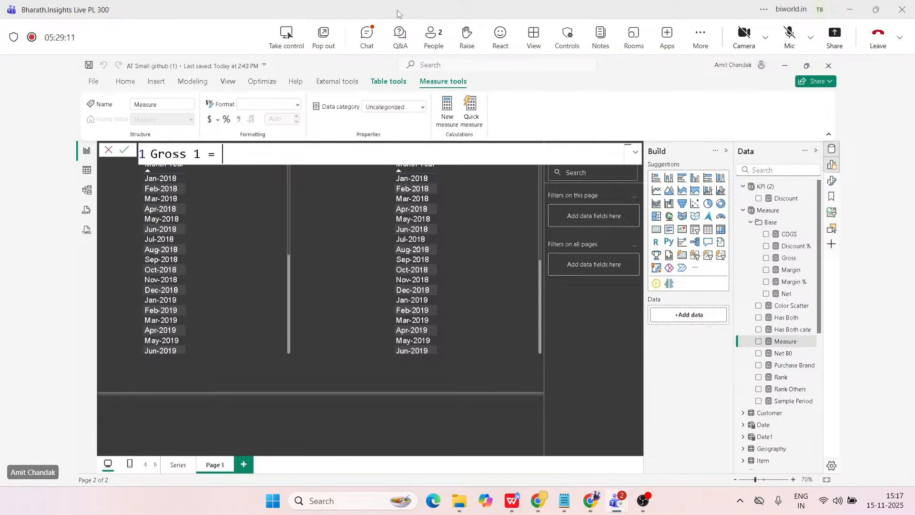
type("Sum(Sales[Gr")
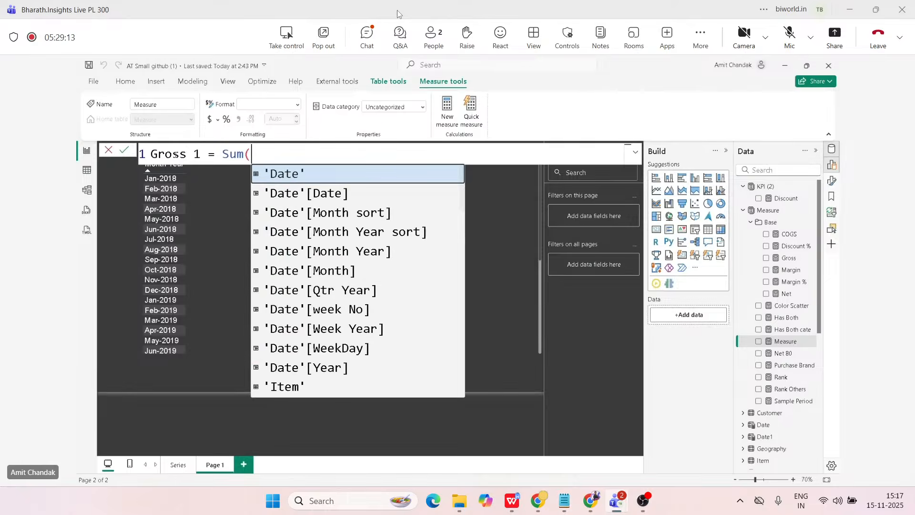
key("Tab")
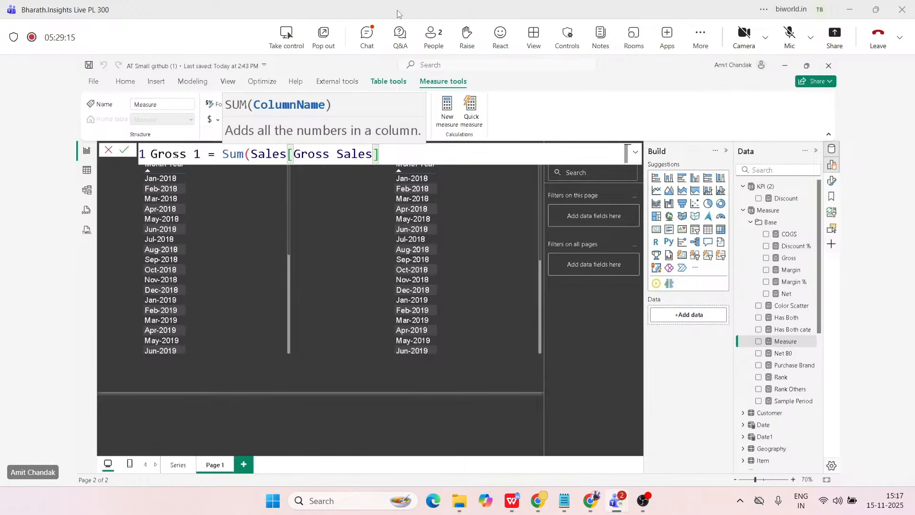
type(")")
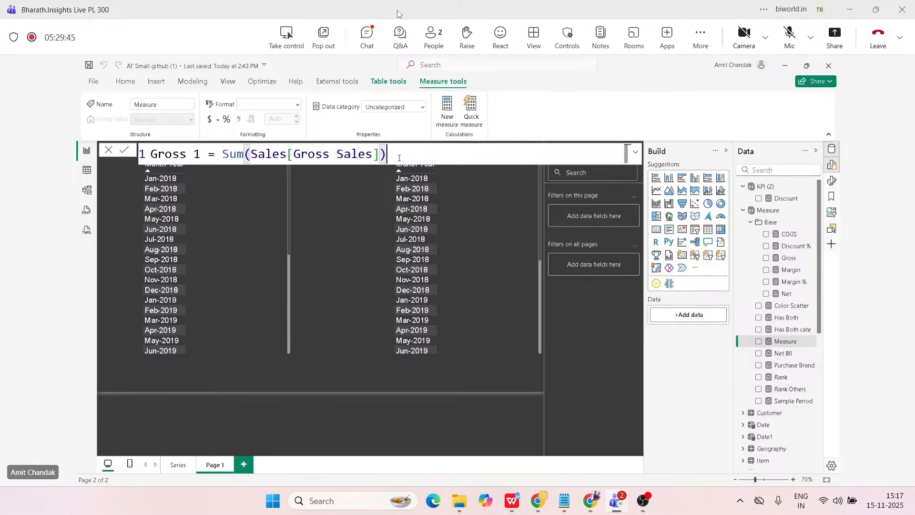
key("Return")
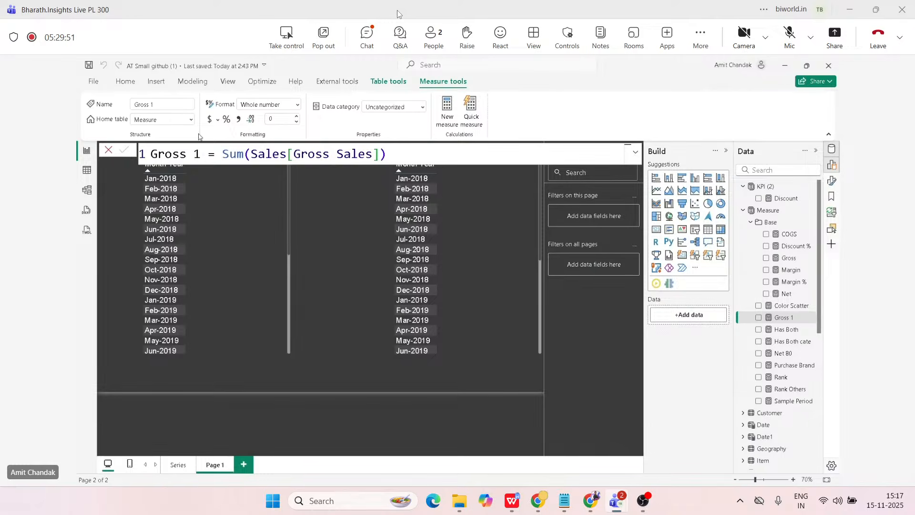
Change the home table of Gross 1 to Sales, and inspect the Sales columns and the measure's formula in Table view.
left_click(191, 120)
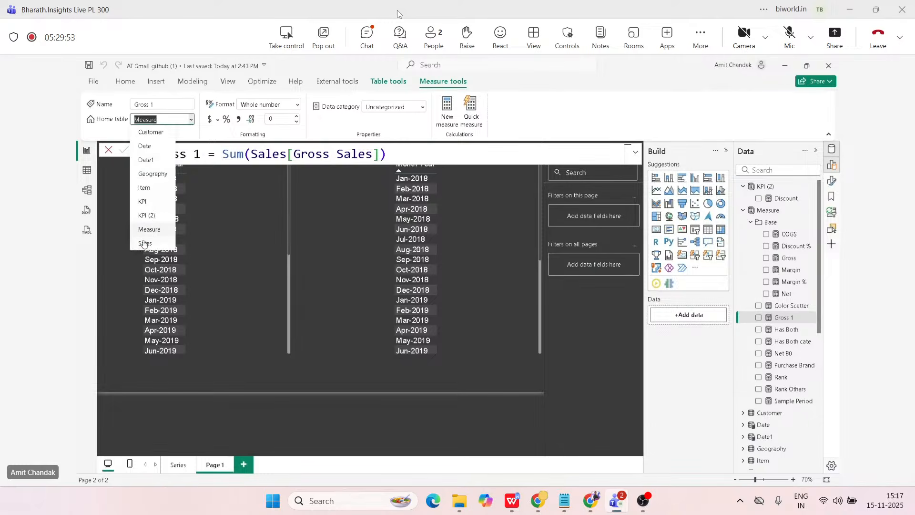
left_click(144, 242)
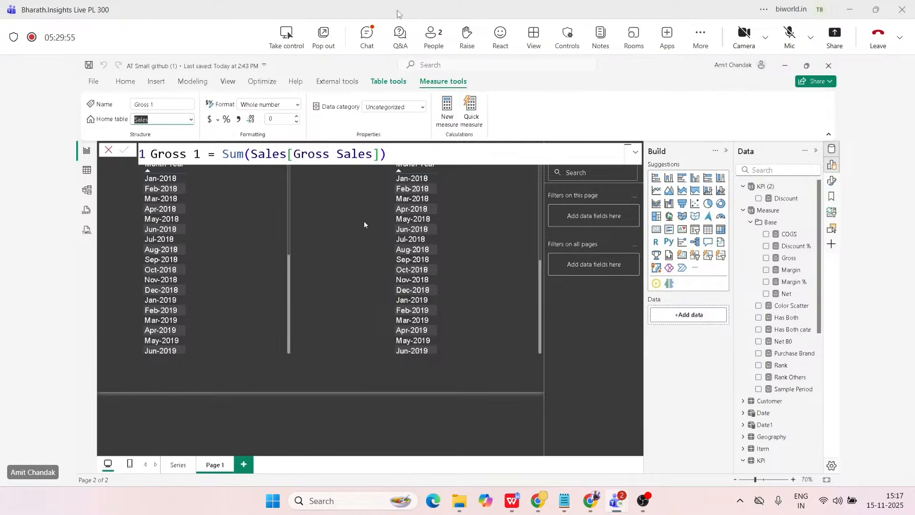
left_click(87, 170)
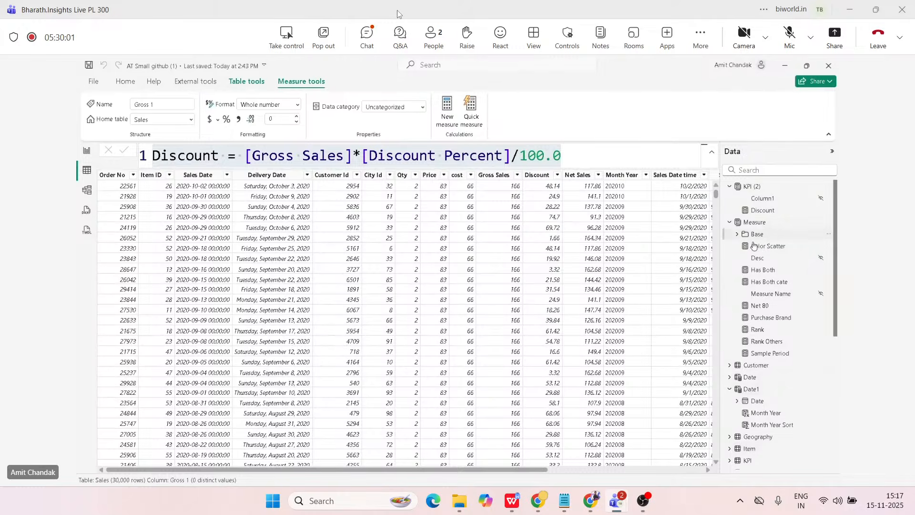
scroll(744, 389, "down", 3)
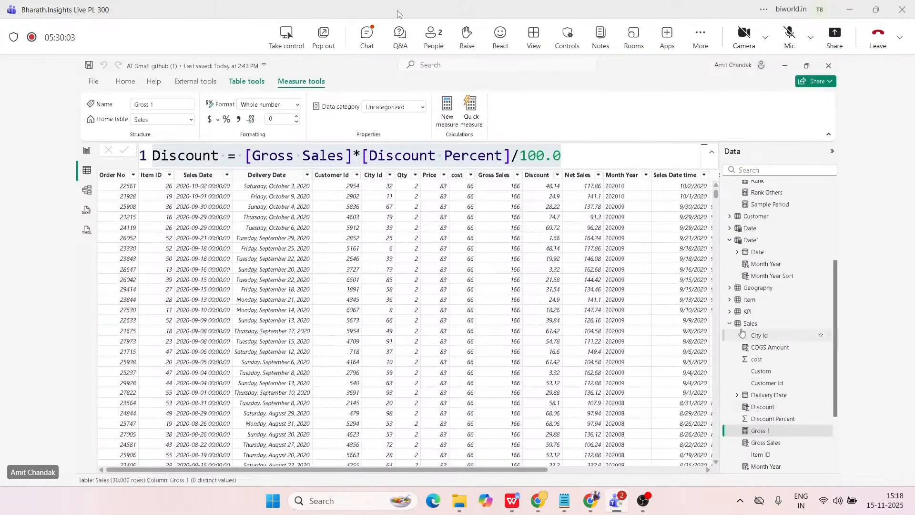
left_click(745, 329)
left_click_drag(419, 470, 638, 468)
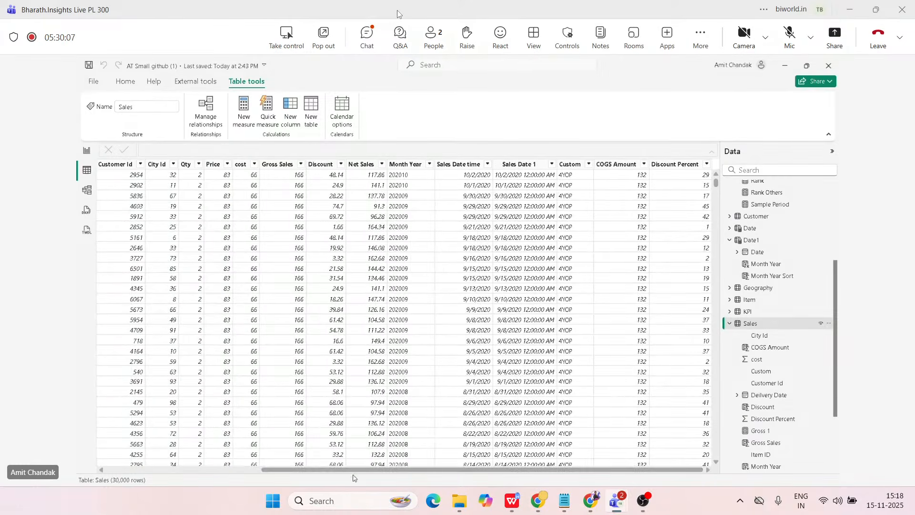
left_click(759, 431)
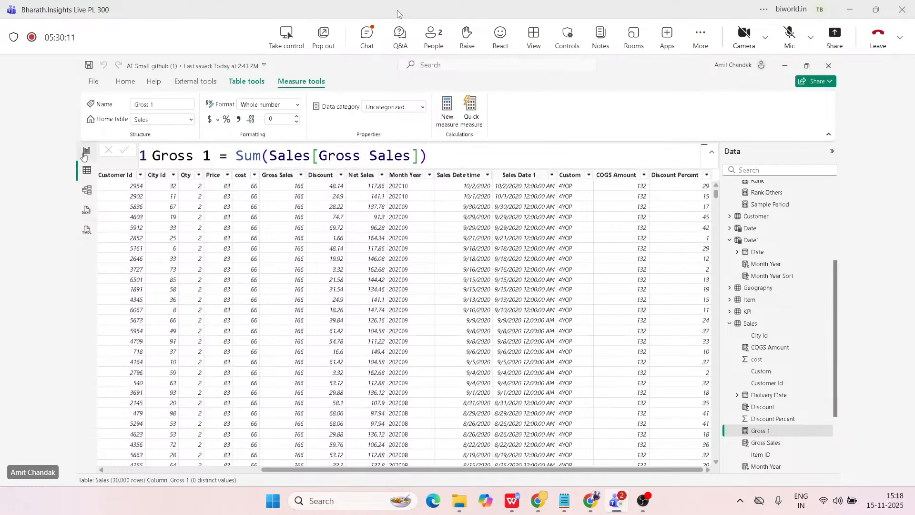
Return to Report view, move the Date1 Month Year table to the page's left edge and widen it.
left_click(85, 154)
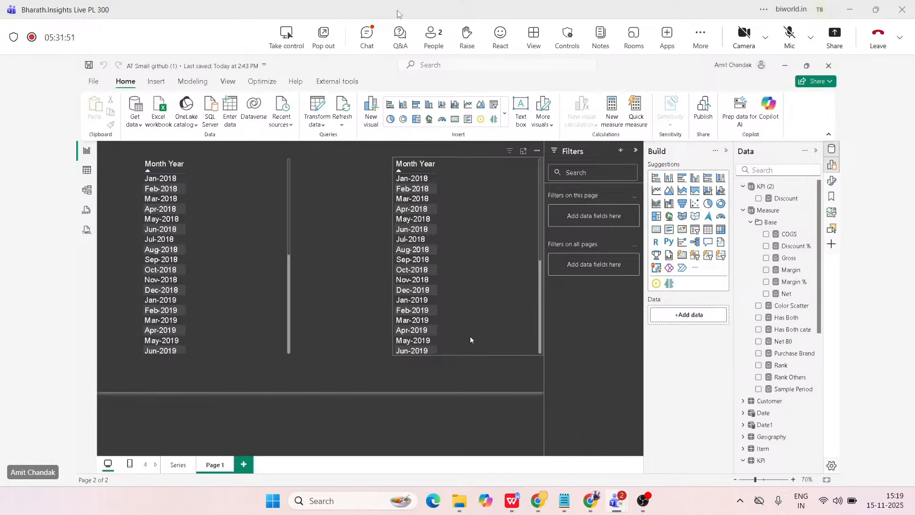
left_click_drag(222, 333, 196, 336)
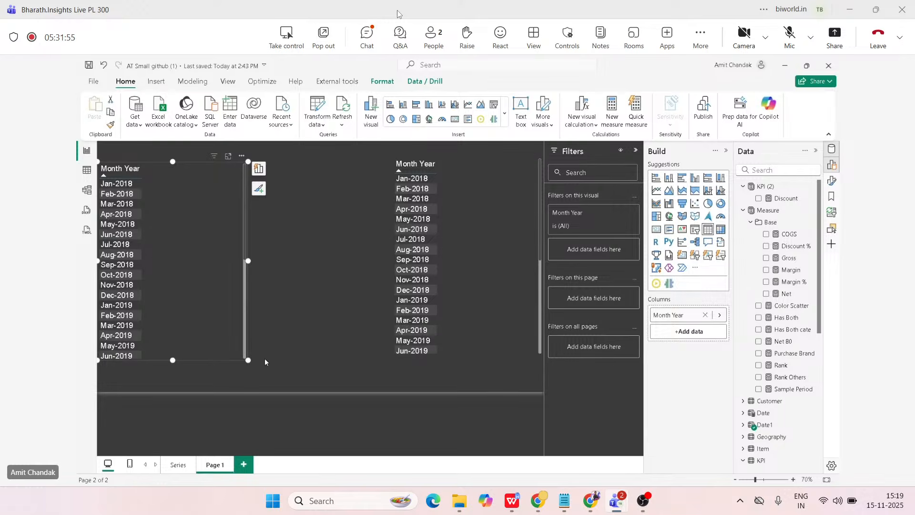
left_click_drag(248, 359, 320, 360)
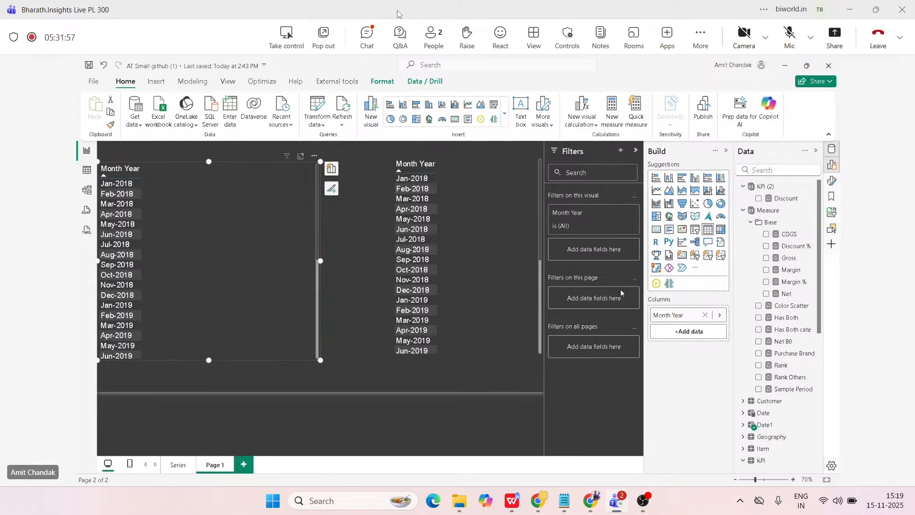
Add the Gross and COGS measures to the Date1 Month Year visual, show it as a table and adjust its size.
left_click(787, 262)
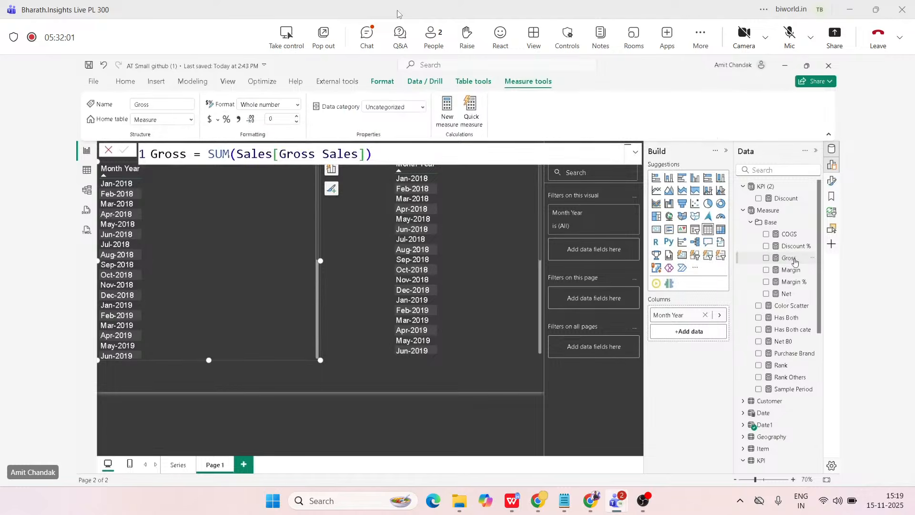
left_click_drag(789, 260, 253, 273)
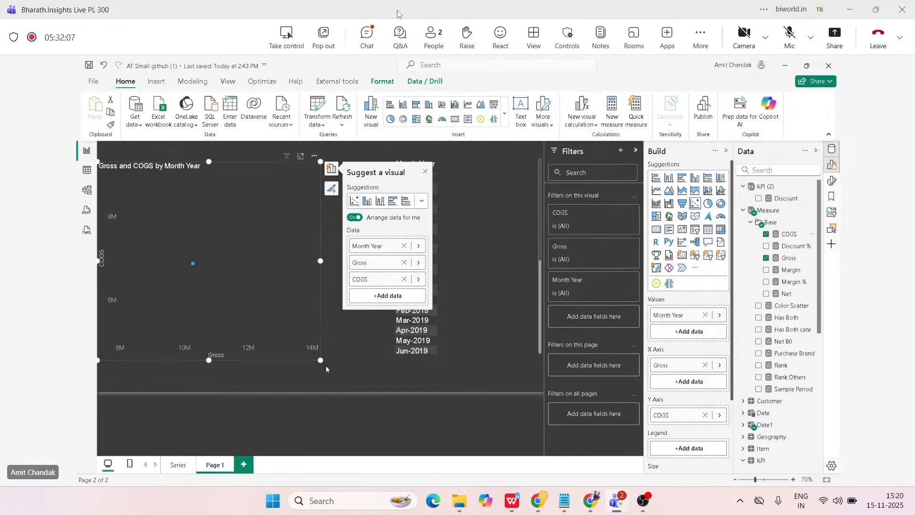
left_click_drag(321, 361, 354, 380)
left_click_drag(652, 360, 673, 384)
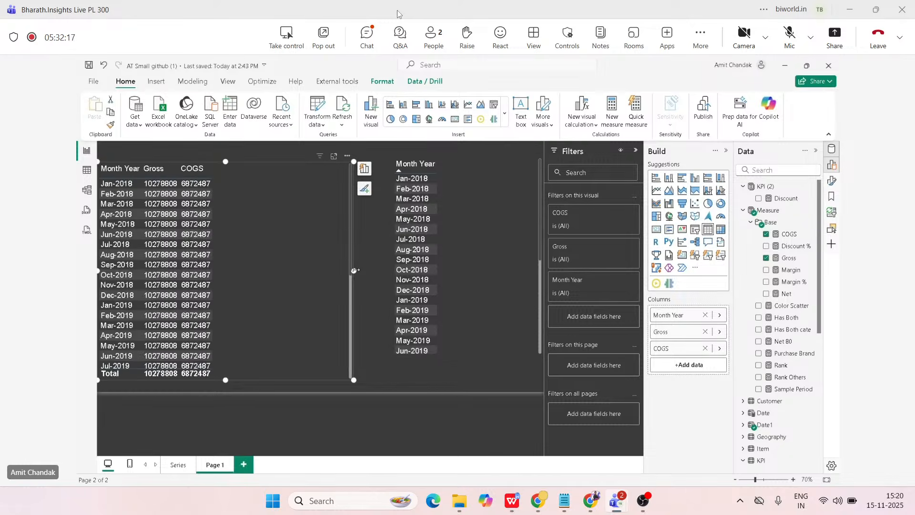
left_click_drag(354, 271, 285, 271)
Move and widen the Date-based Month Year visual, add the Gross and COGS measures to it, and show it as a table.
left_click_drag(489, 276, 418, 281)
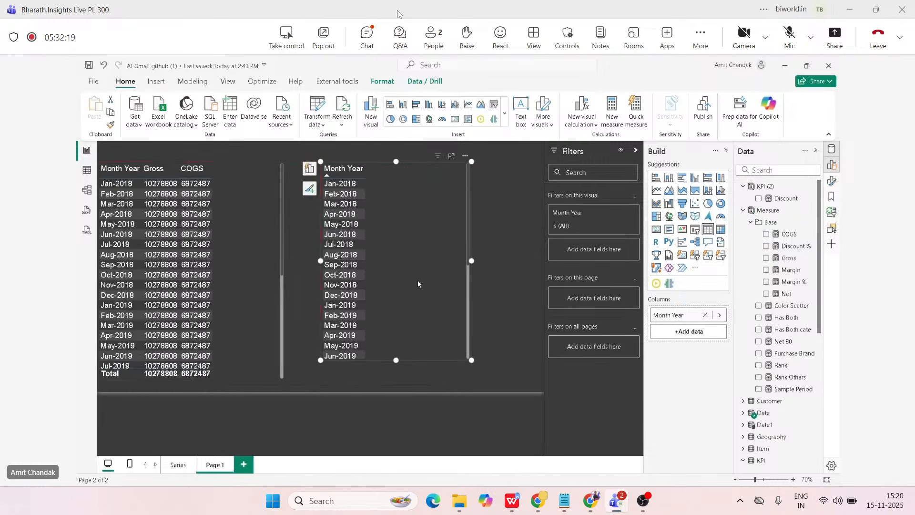
left_click_drag(472, 262, 519, 261)
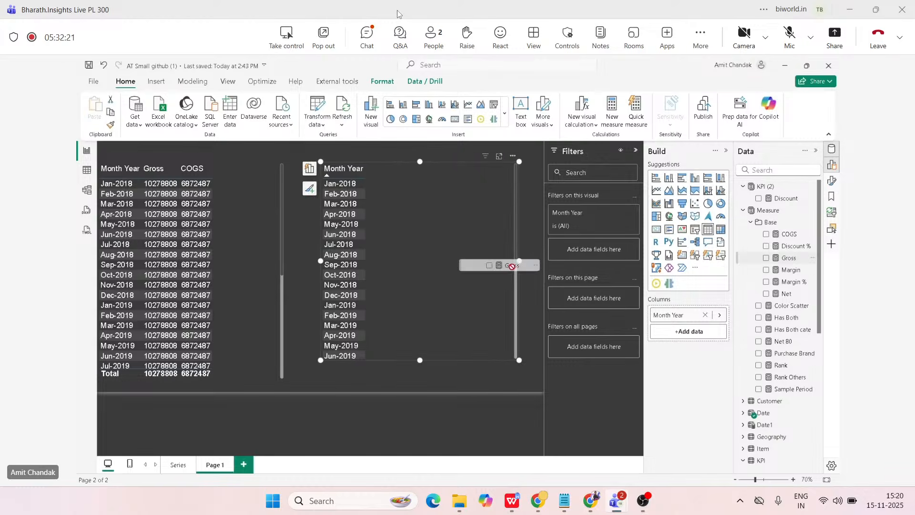
left_click(788, 258)
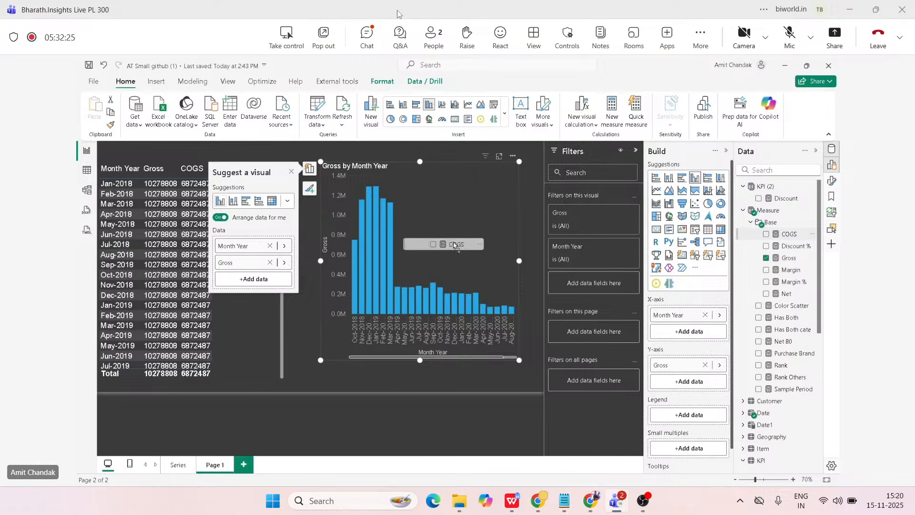
left_click(708, 230)
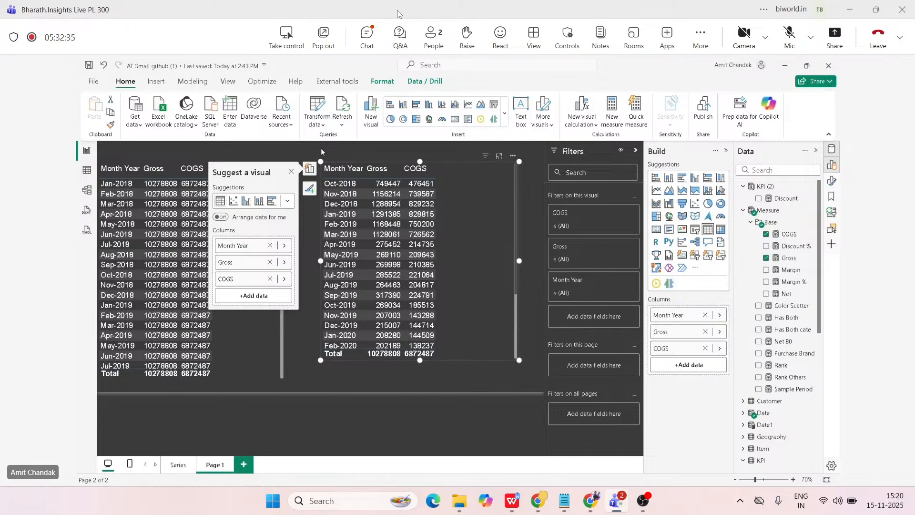
left_click(291, 171)
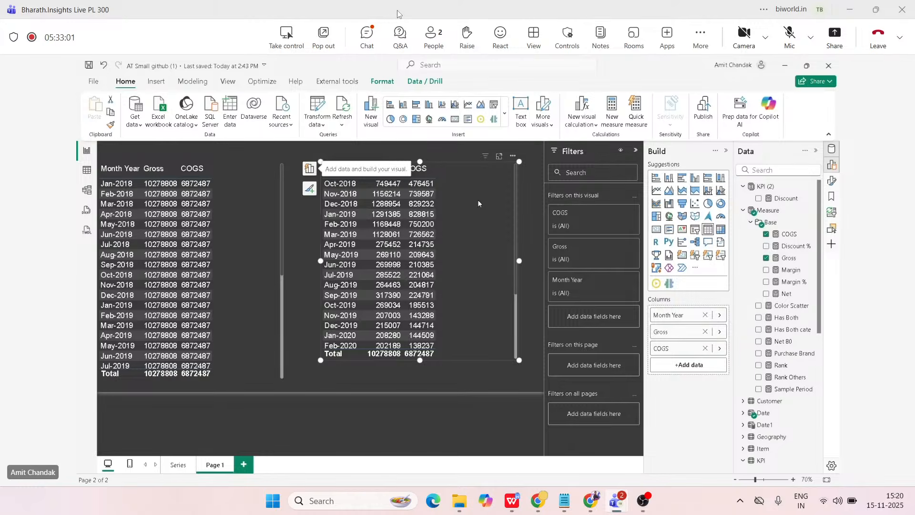
left_click(231, 201)
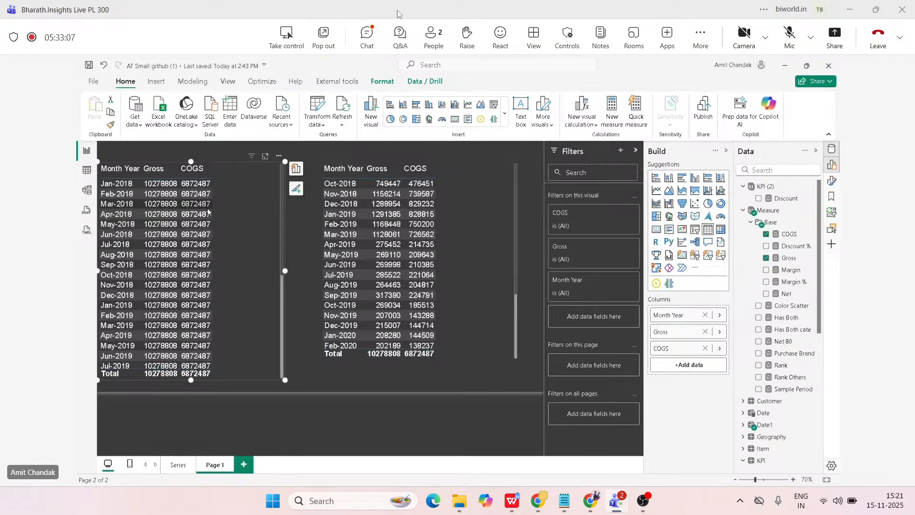
Remove the Date1 Month Year table, move the remaining Month Year table to the page's left edge, and make it narrower and taller.
left_click(278, 157)
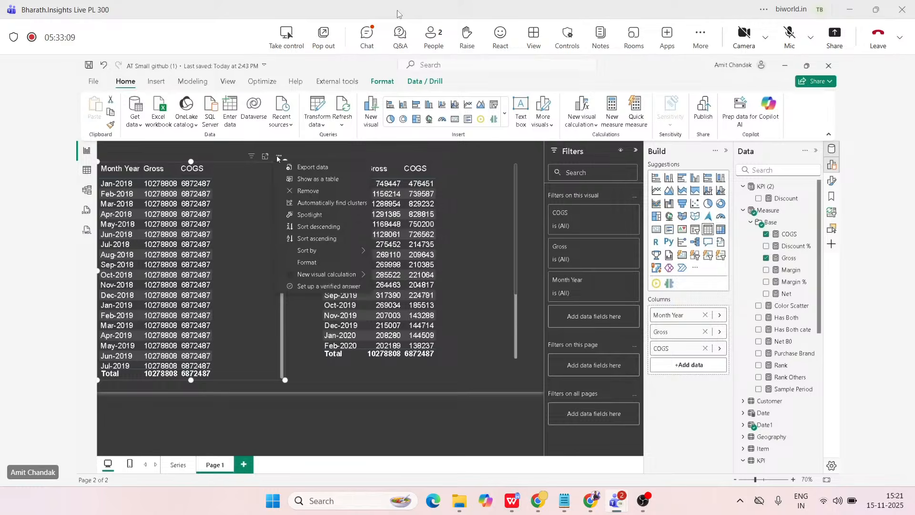
left_click(294, 192)
left_click_drag(376, 210, 148, 221)
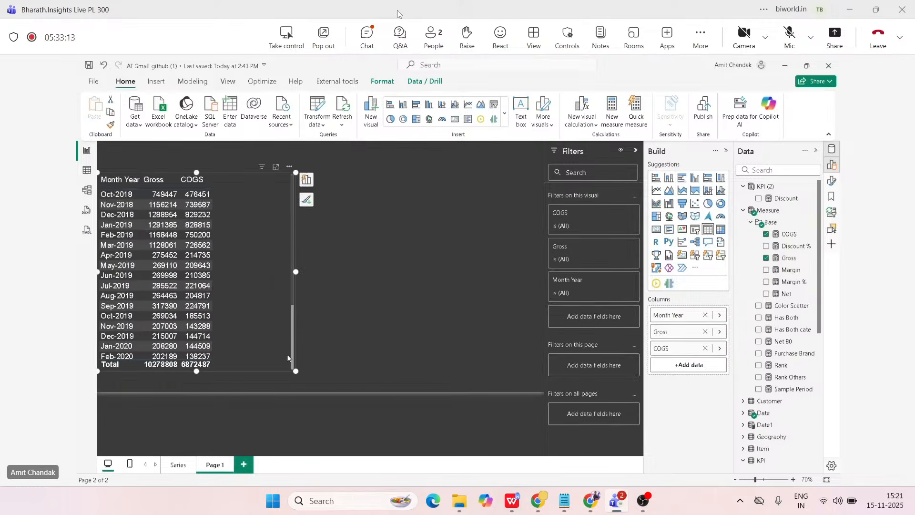
left_click_drag(296, 371, 252, 387)
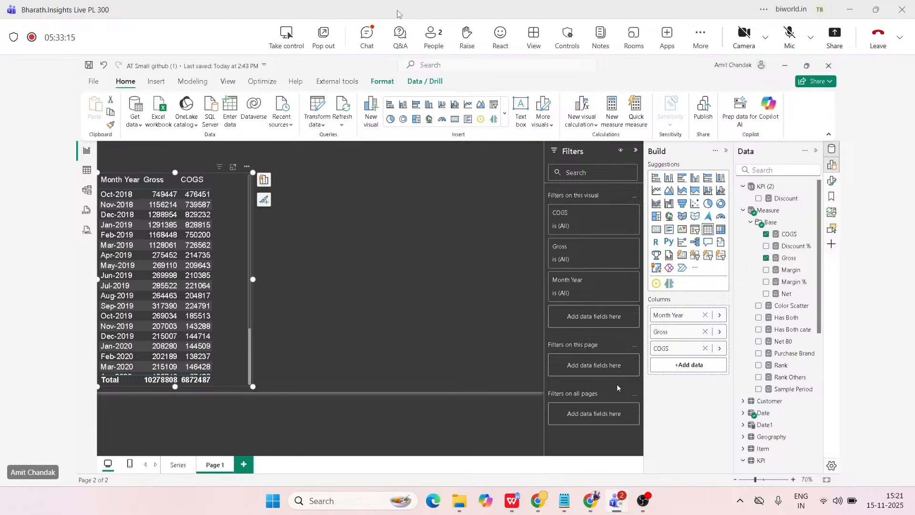
Expand the Item table in the data list to show its fields.
scroll(743, 366, "down", 3)
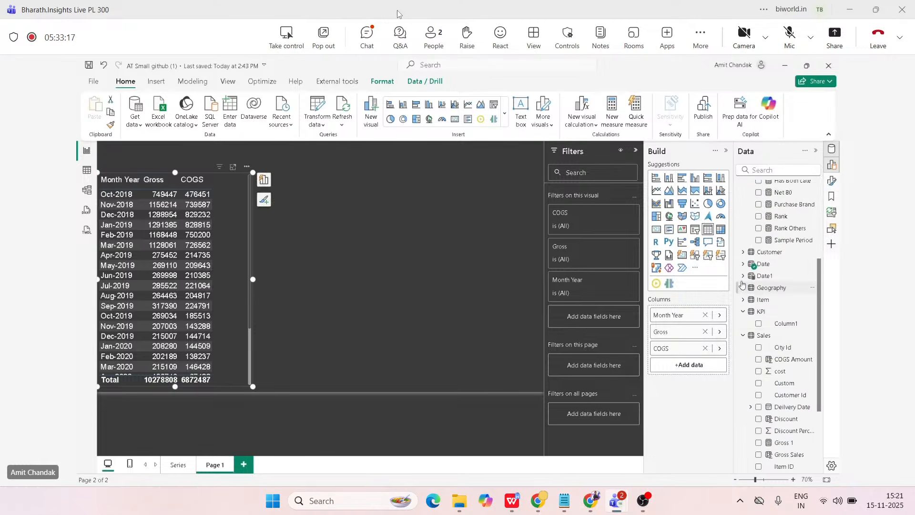
scroll(758, 305, "up", 4)
scroll(766, 306, "down", 4)
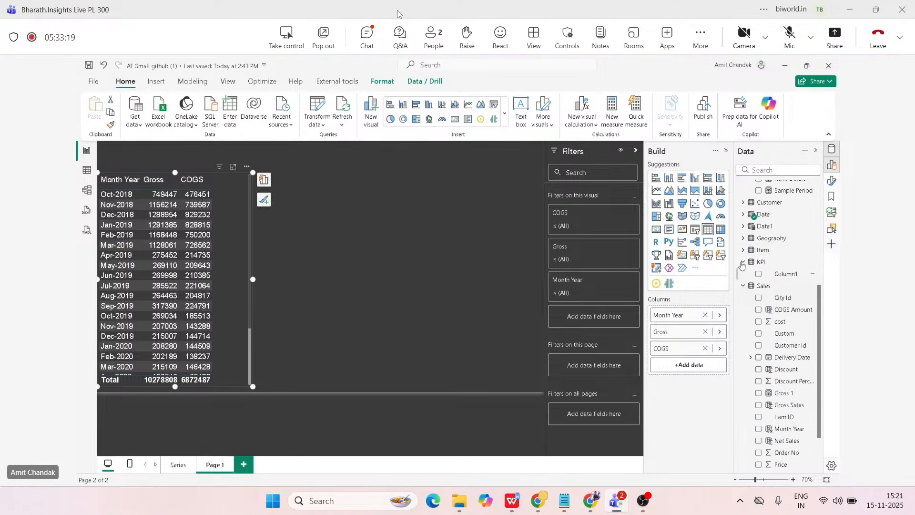
left_click(762, 250)
Try to turn the Month Year table into a clustered column chart, and undo the change.
left_click_drag(781, 266, 350, 193)
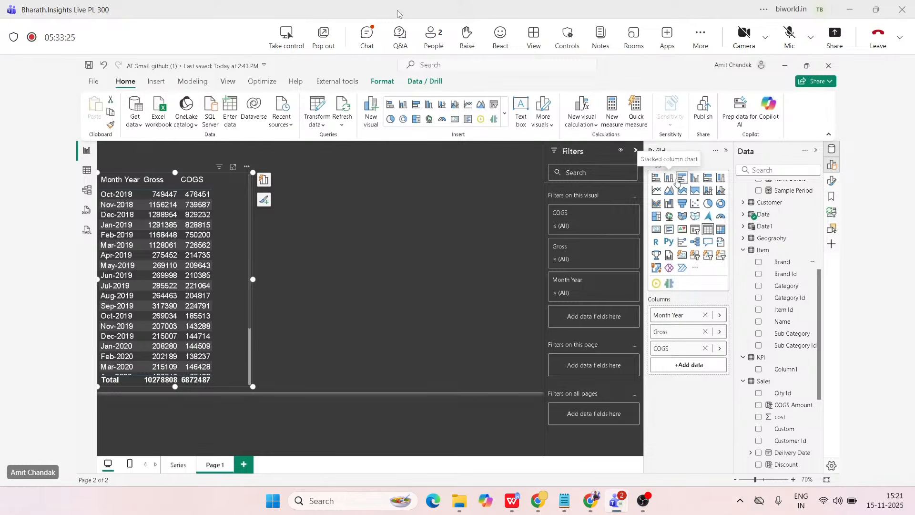
left_click(694, 179)
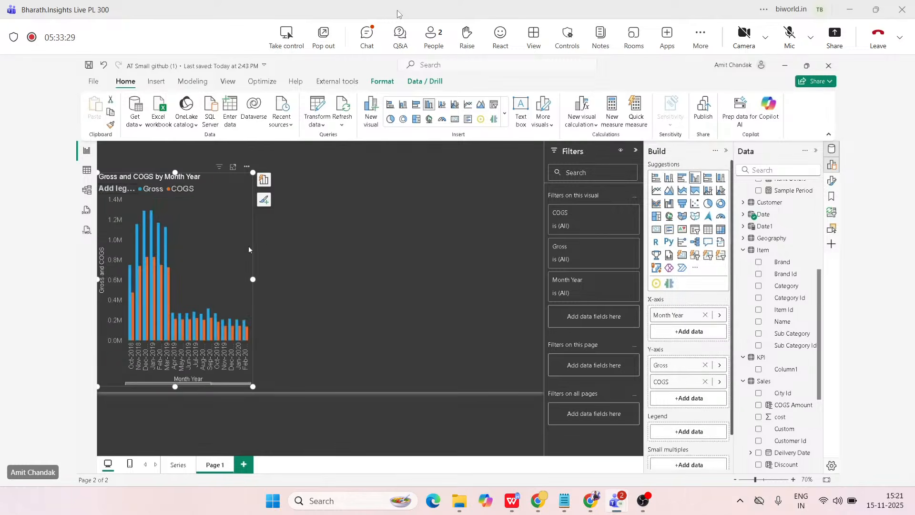
key("ctrl+z")
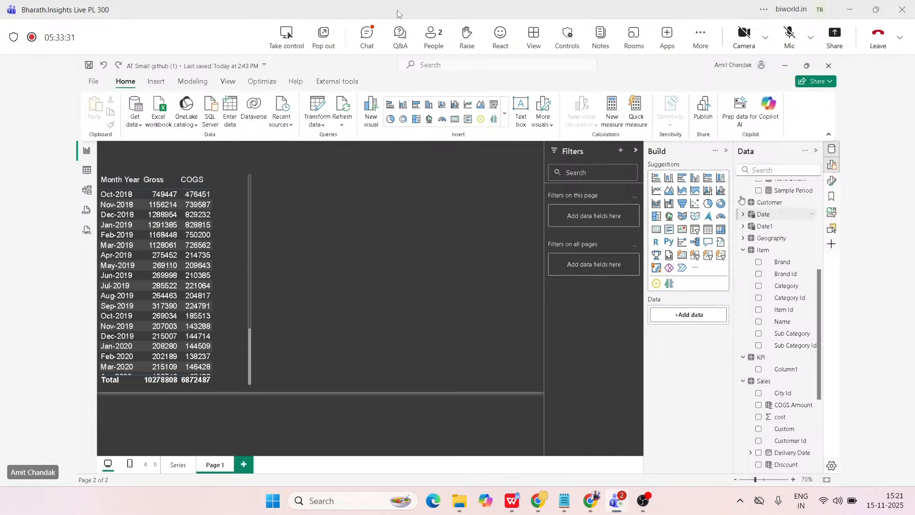
Insert a separate clustered column chart with Brand on the X-axis and Net on the Y-axis, and widen it beside the table.
left_click(695, 178)
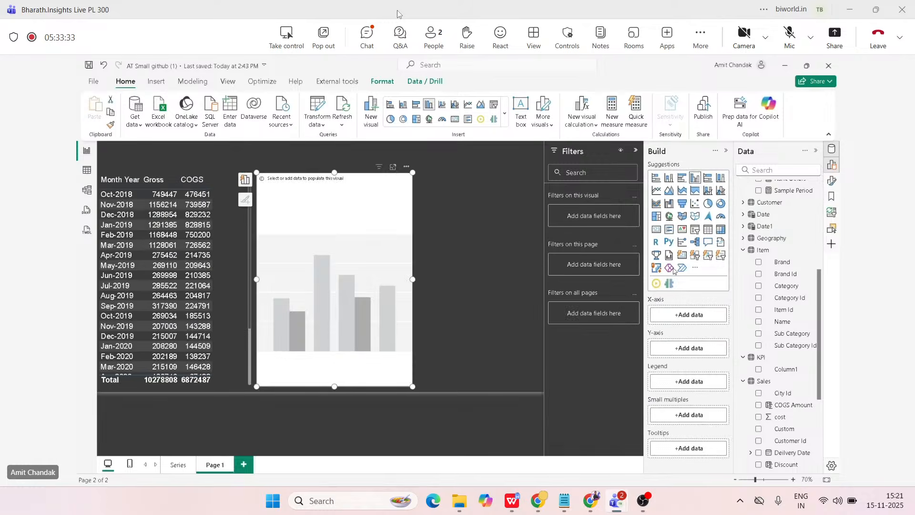
left_click_drag(792, 262, 340, 265)
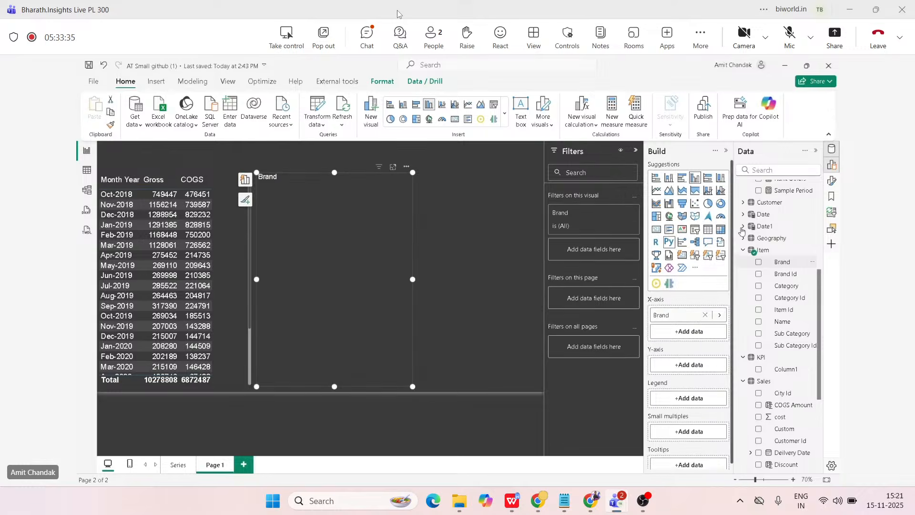
scroll(781, 233, "up", 2)
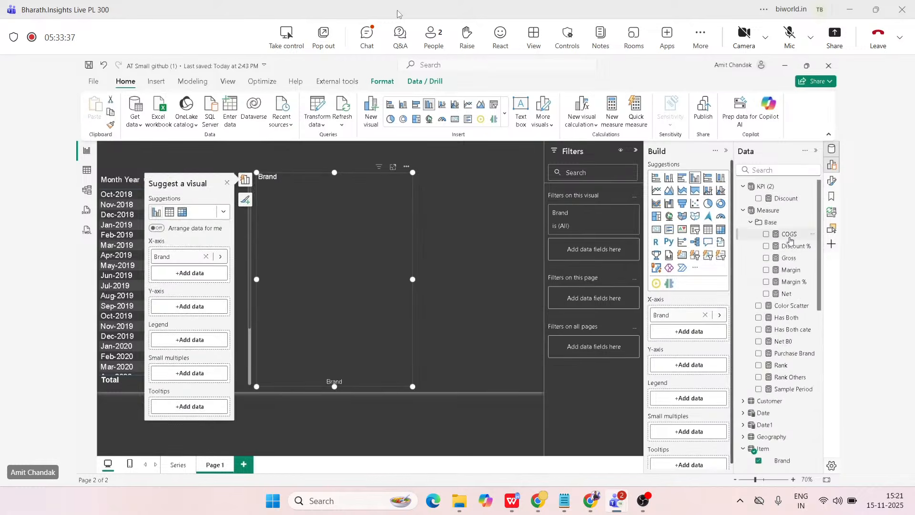
left_click_drag(787, 293, 513, 280)
left_click(788, 294)
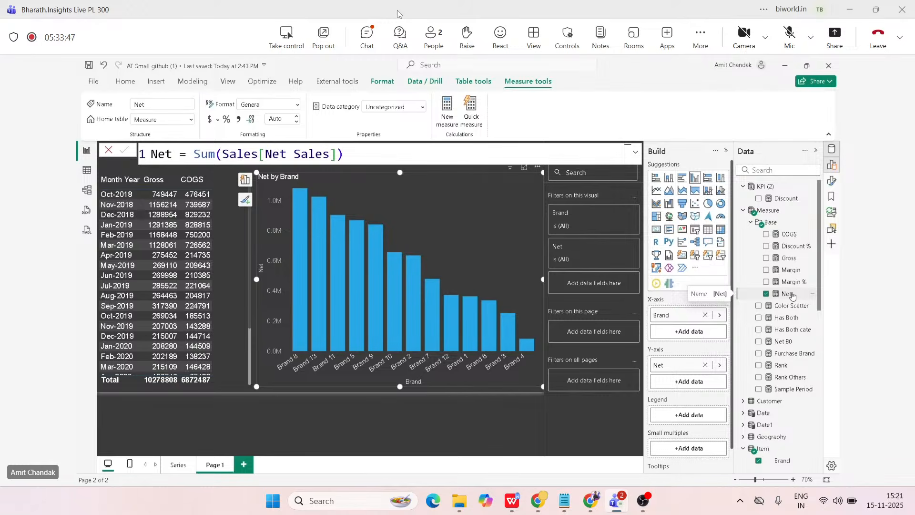
Add a Running sum visual calculation to the Brand chart as RUNNINGSUM([Net]), and return to the report.
mouse_move(474, 303)
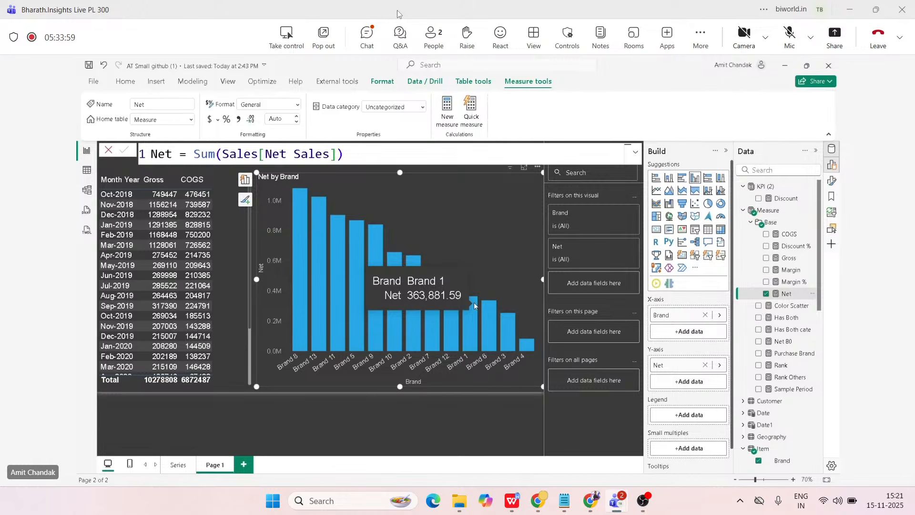
left_click(124, 82)
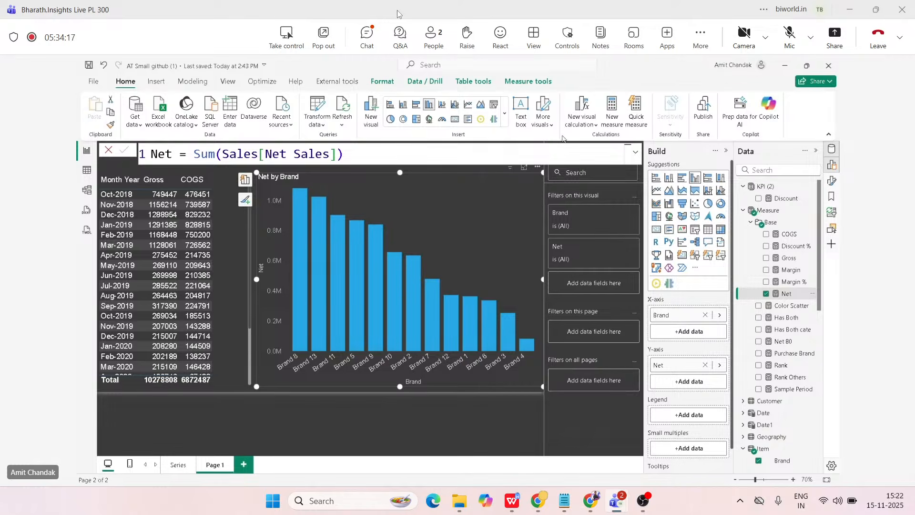
left_click(583, 127)
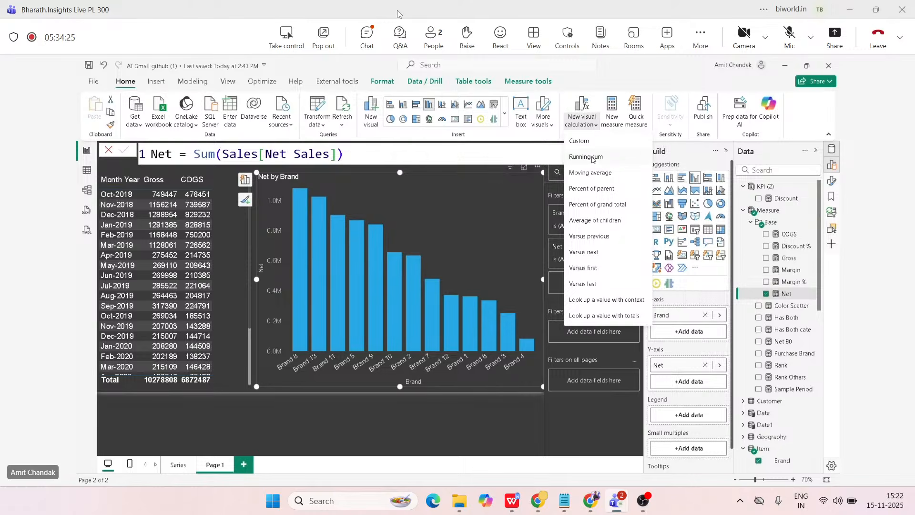
key("Escape")
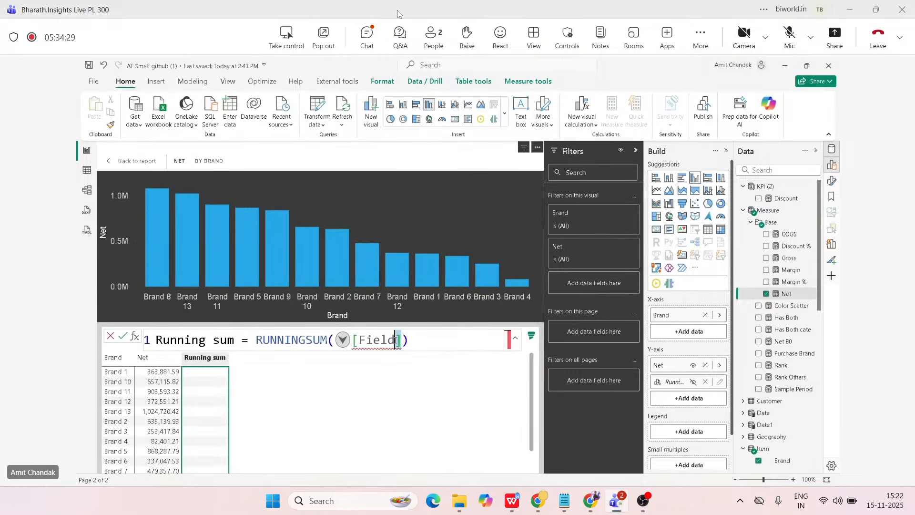
left_click_drag(402, 340, 358, 340)
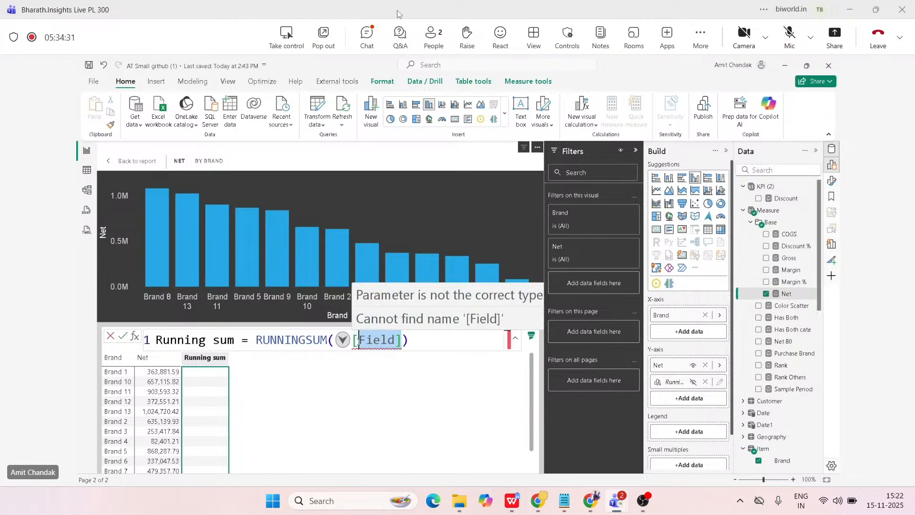
type("Ne")
key("Tab")
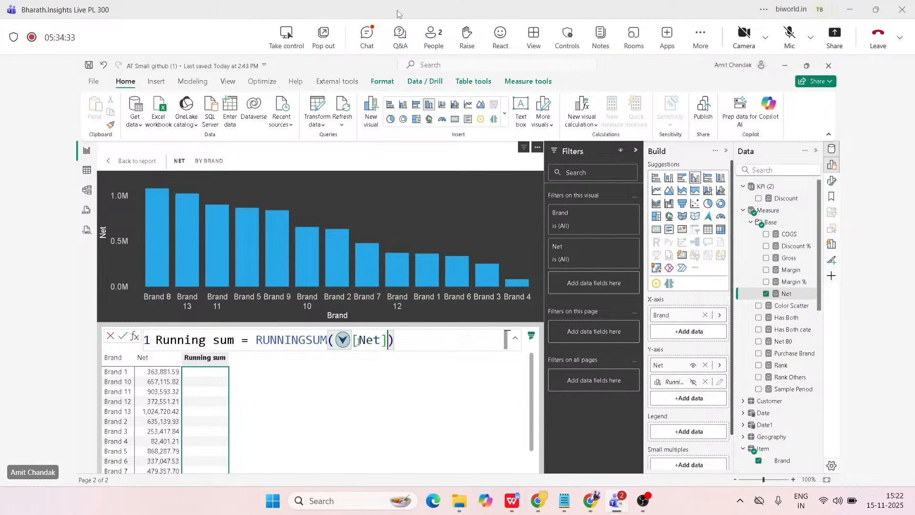
key("End")
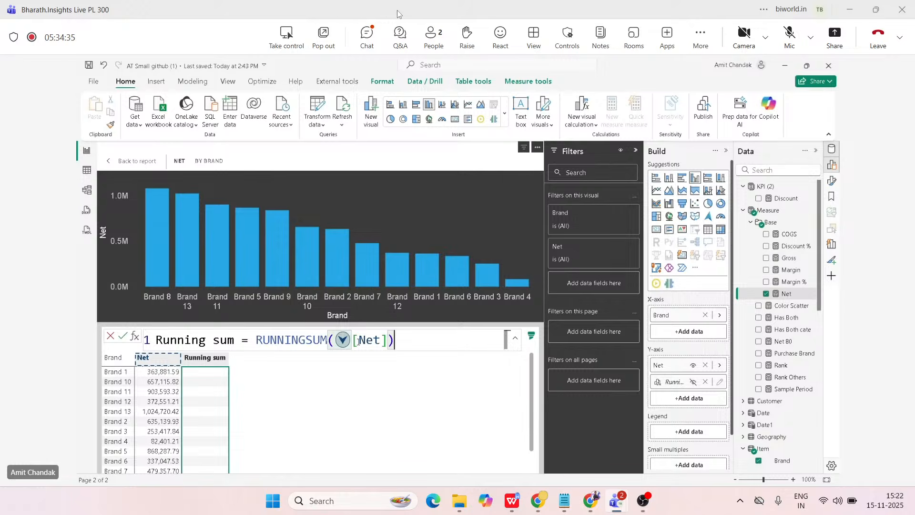
key("Return")
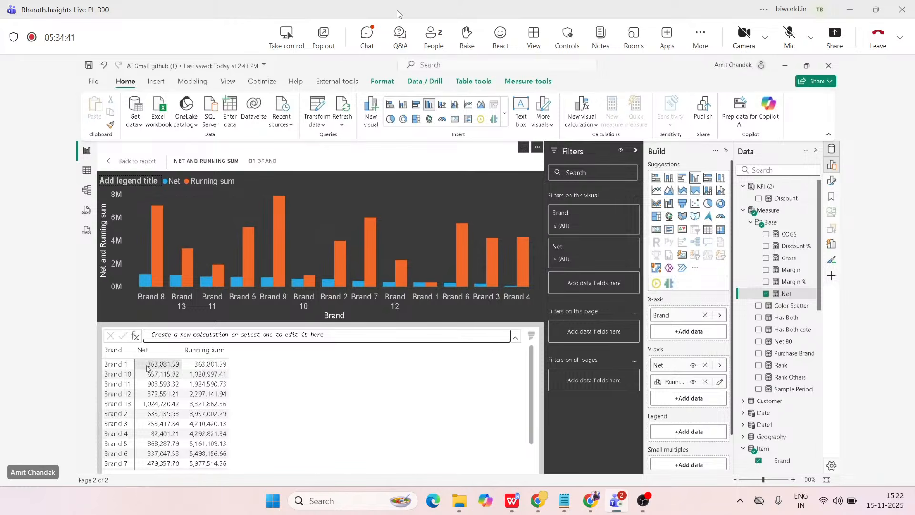
left_click(127, 162)
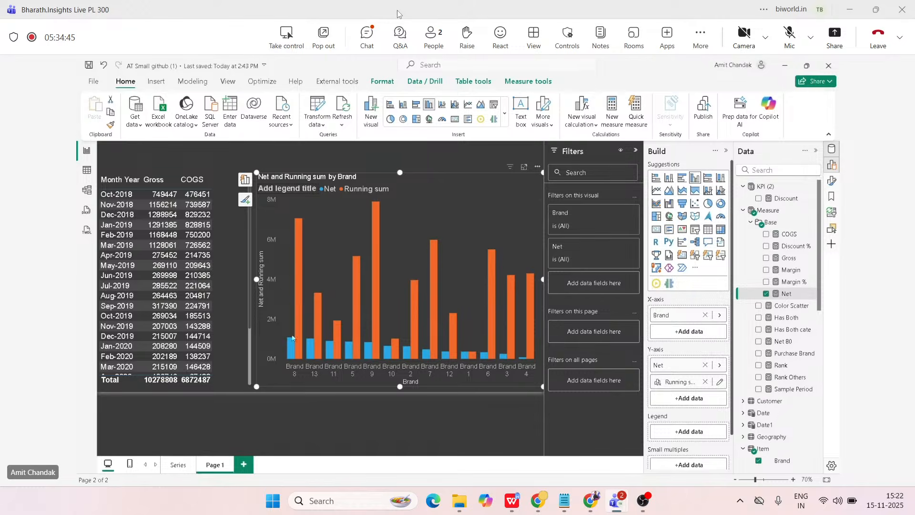
Sort the axis of the Net and Running sum chart by Brand.
left_click(537, 166)
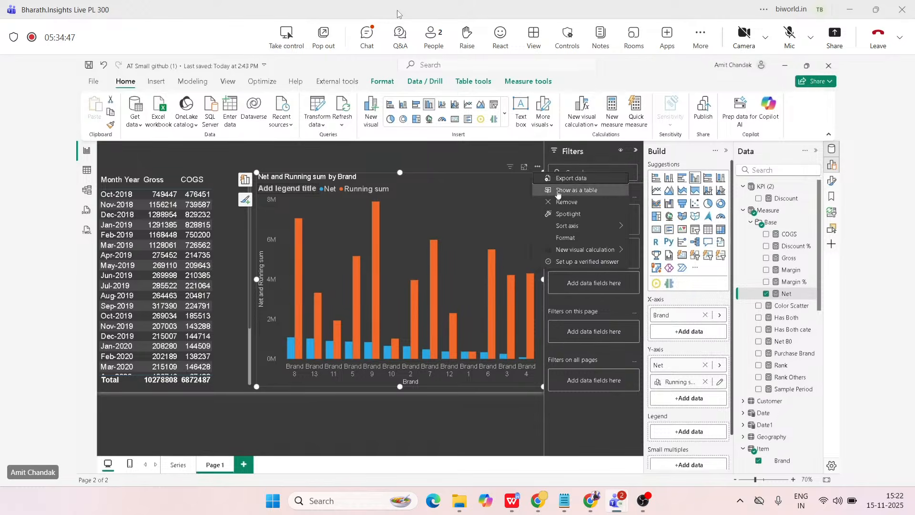
mouse_move(586, 226)
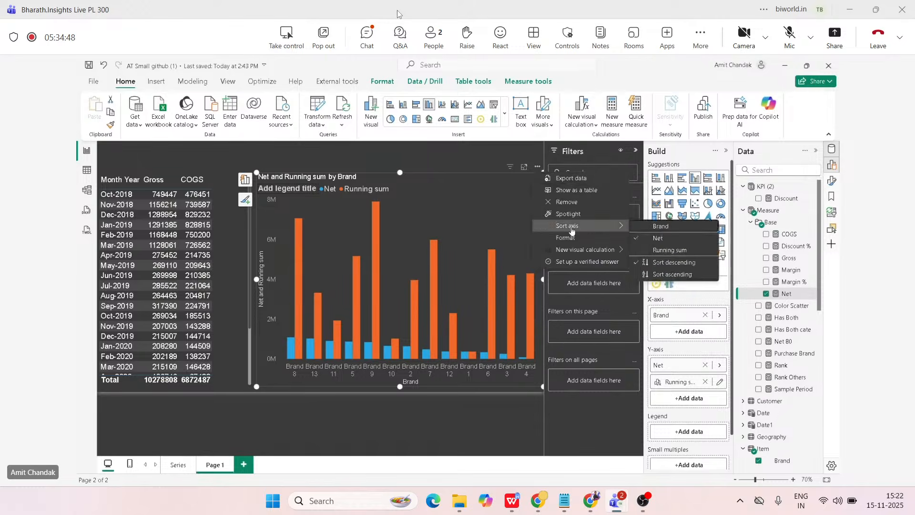
left_click(662, 227)
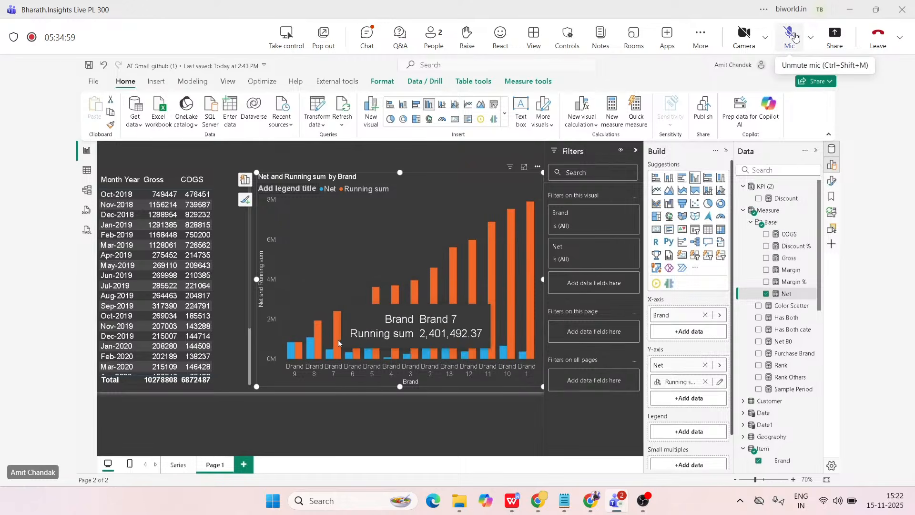
Unmute the meeting microphone to speak, and mute it again.
left_click(794, 37)
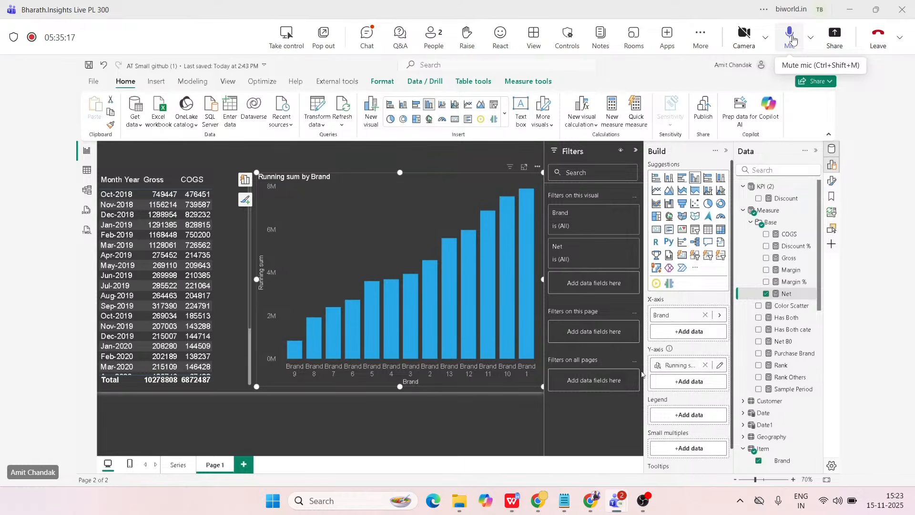
left_click(792, 39)
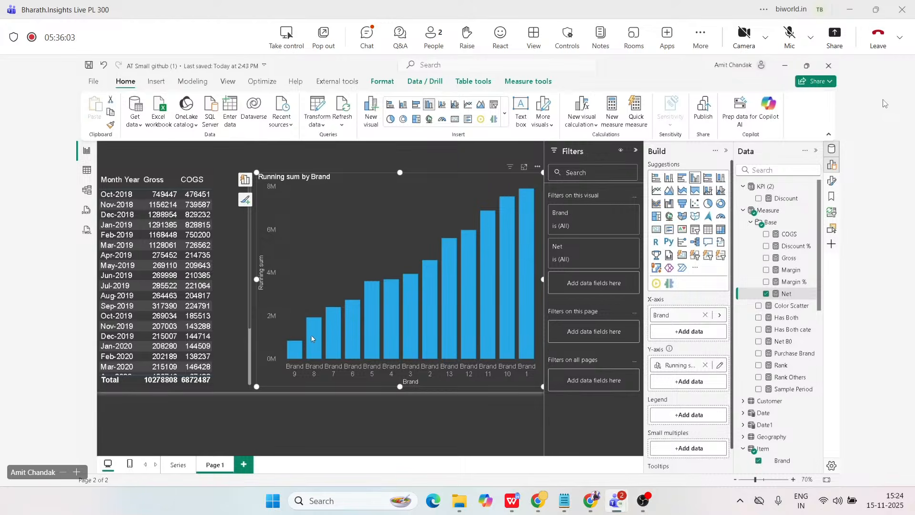
Set the Brand chart's data format for Net to Decimal number with 1 decimal place, and deselect the chart.
mouse_move(312, 338)
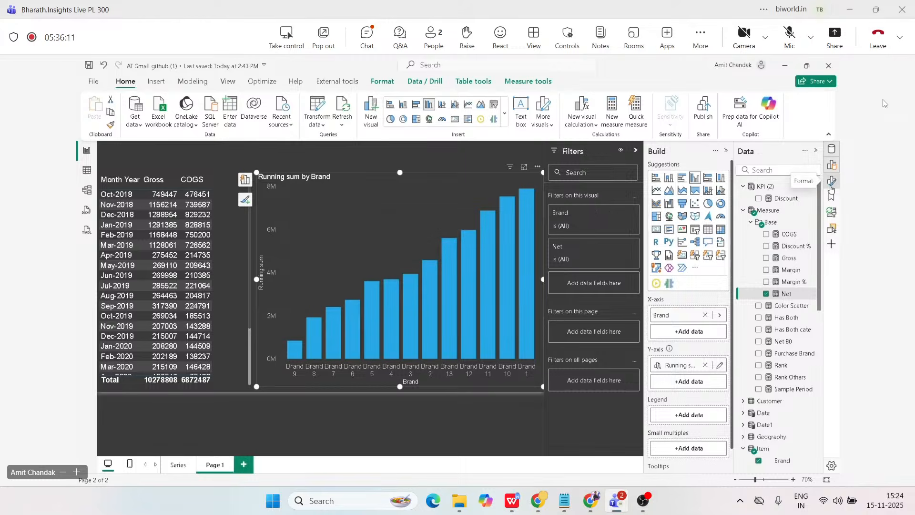
left_click(832, 187)
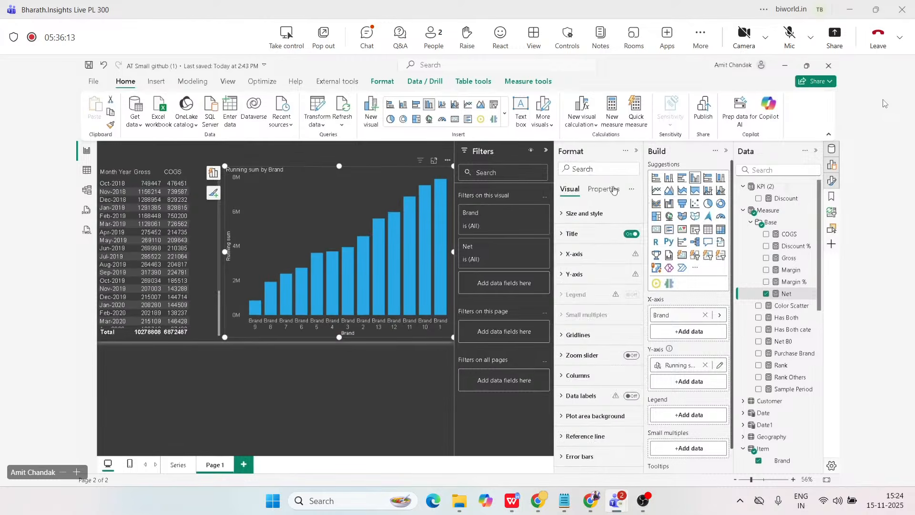
left_click(603, 189)
left_click(577, 213)
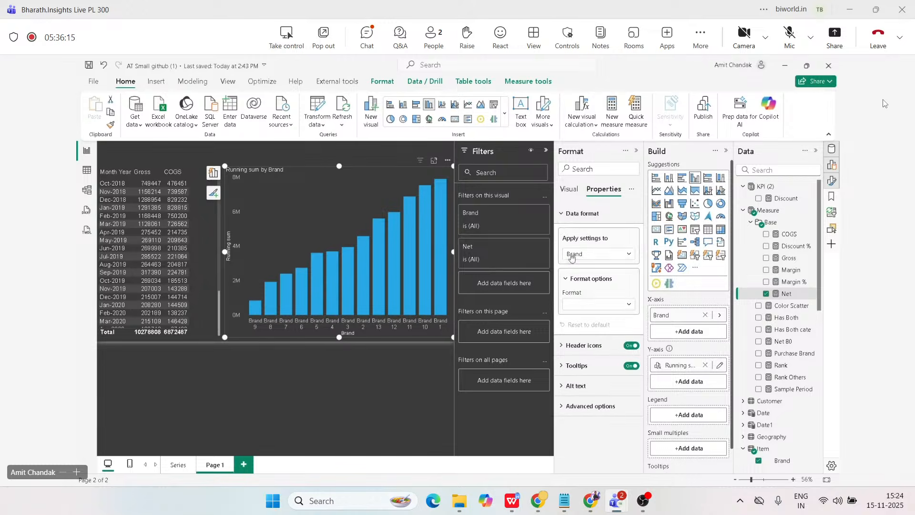
left_click(596, 253)
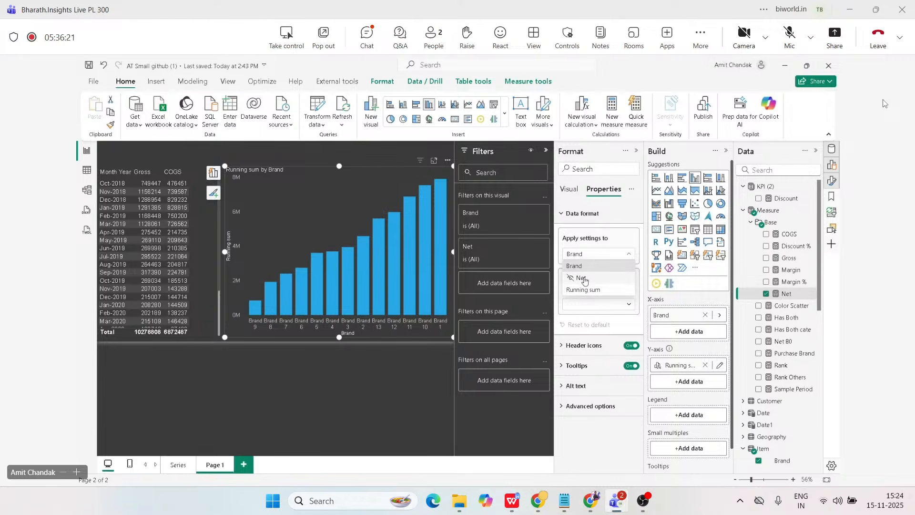
left_click(582, 278)
left_click(589, 305)
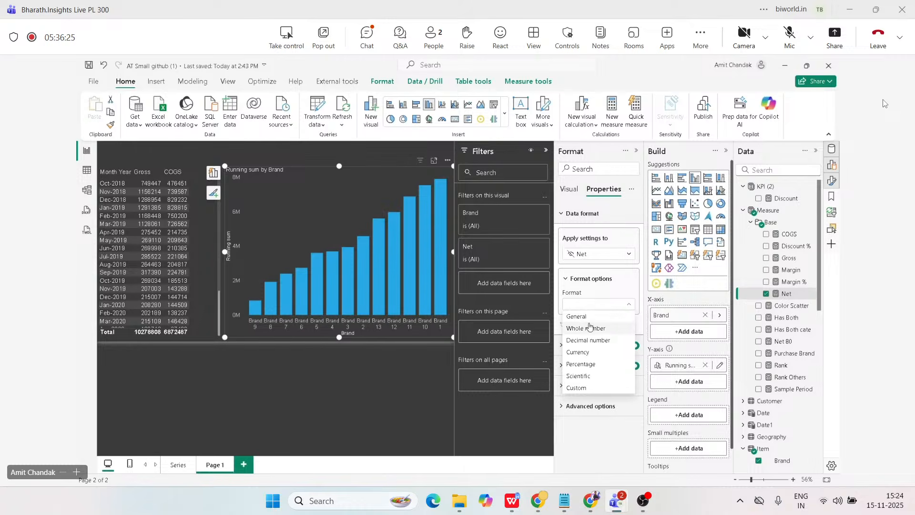
left_click(591, 340)
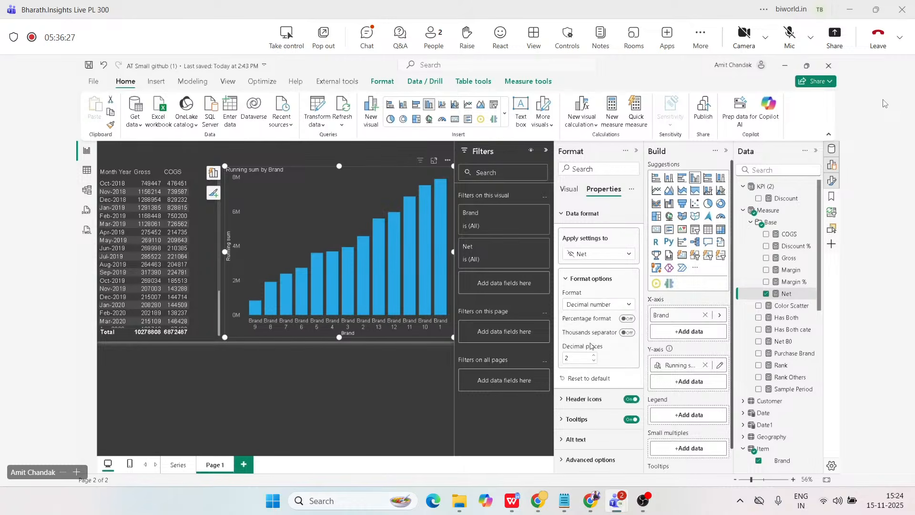
left_click(593, 360)
left_click(430, 406)
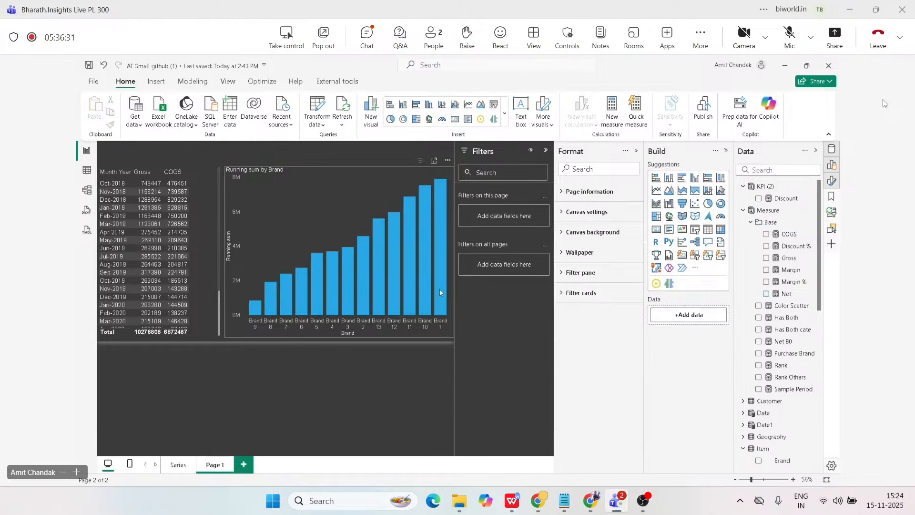
Open the Brand chart's Running sum calculation for editing and hide it so that only Net is plotted.
mouse_move(439, 279)
left_click(402, 181)
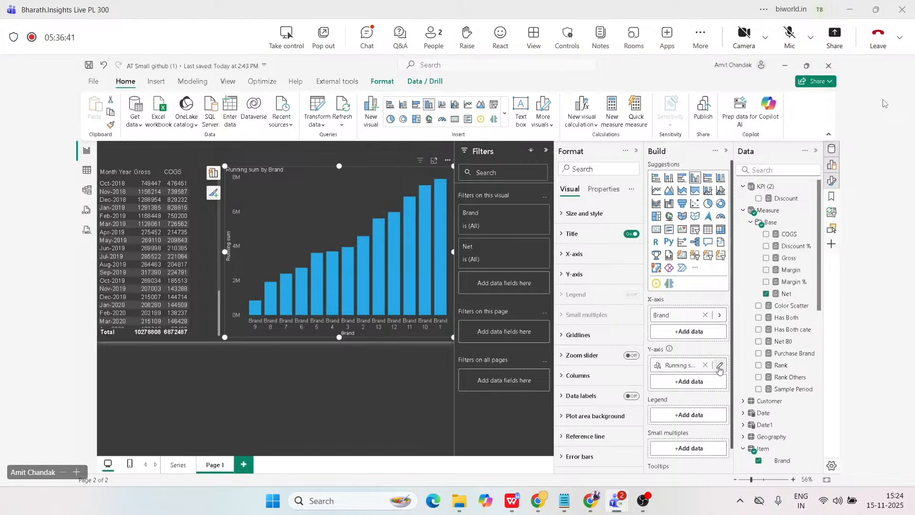
left_click(717, 366)
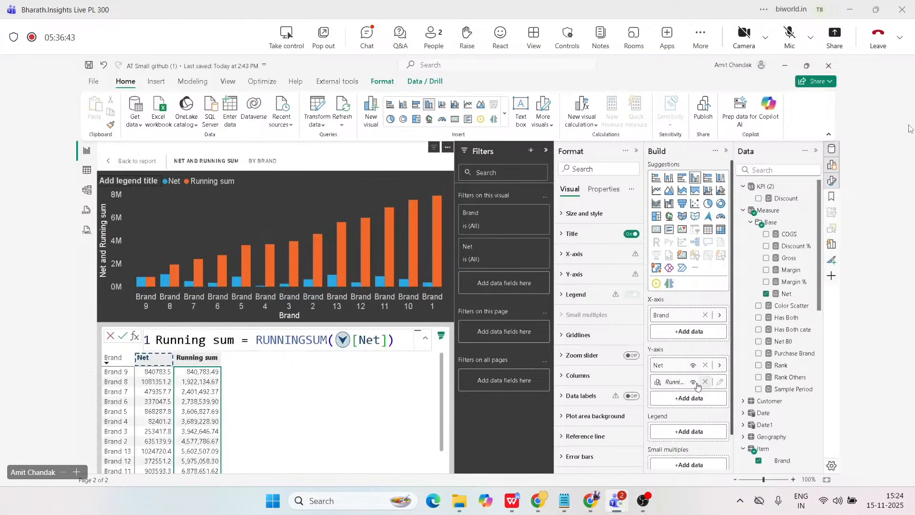
left_click(694, 383)
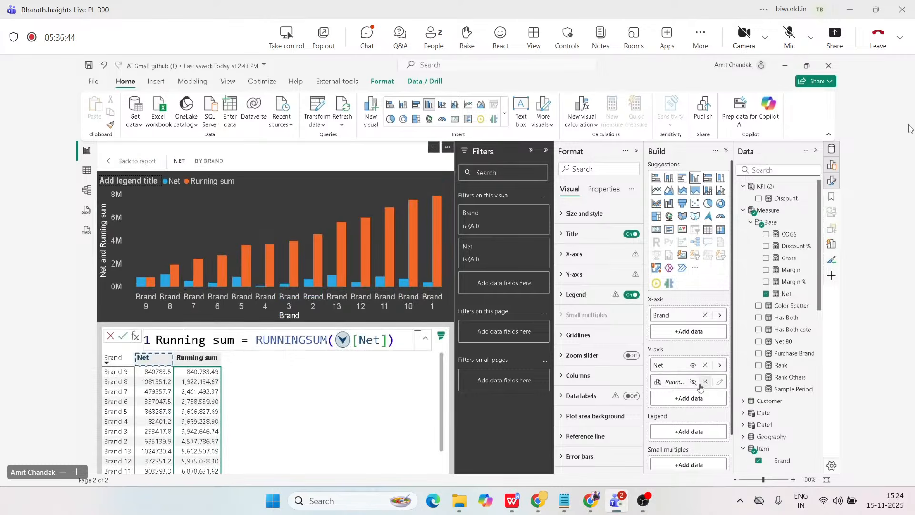
Collapse the Format and Filters panes to enlarge the workspace, and return from the visual calculation to the report.
left_click(635, 151)
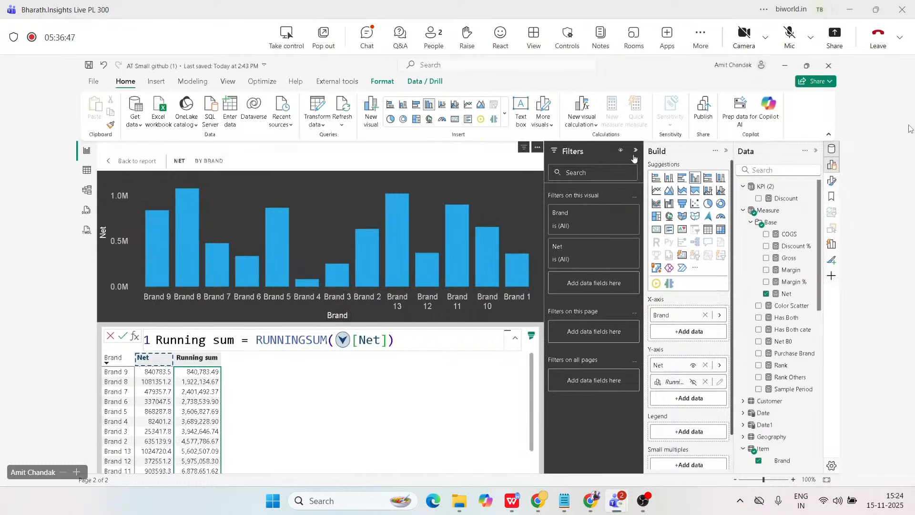
mouse_move(494, 262)
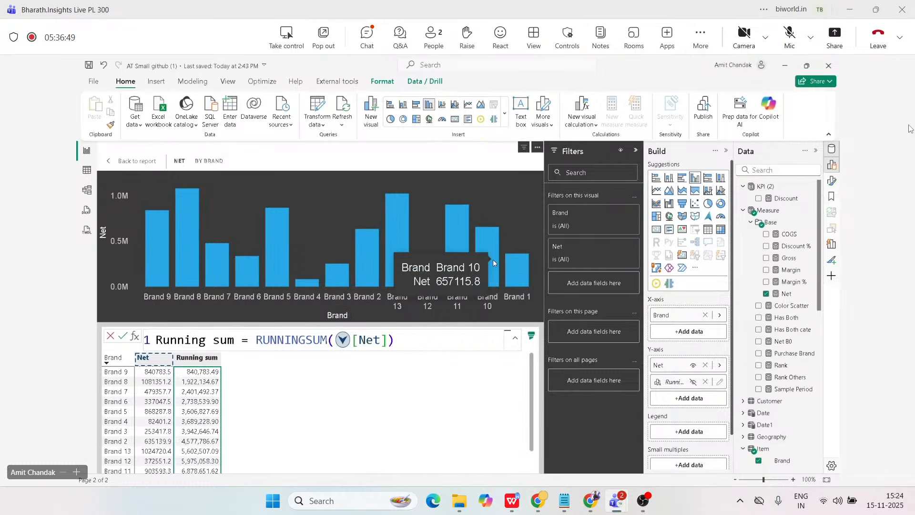
left_click(636, 150)
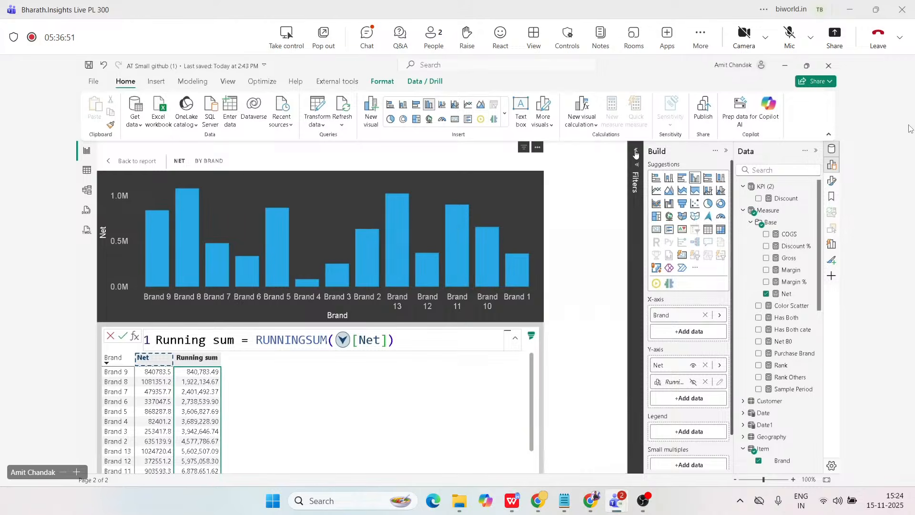
left_click(116, 161)
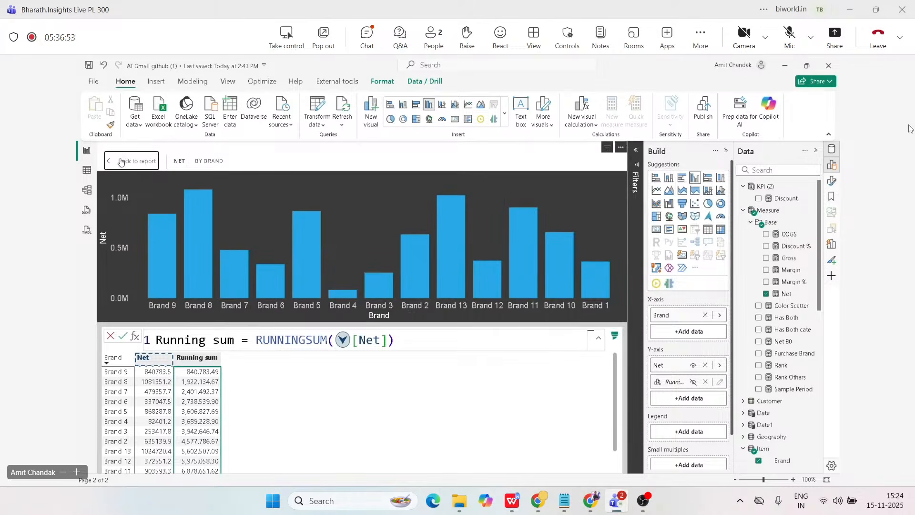
mouse_move(434, 276)
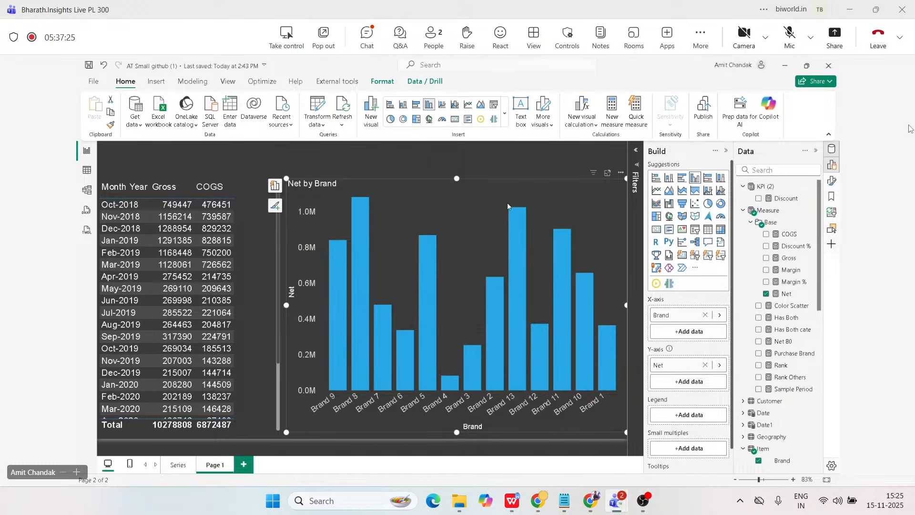
Collapse the Item table's fields and display the formula of the Gross Sales column in the Sales table.
left_click(753, 449)
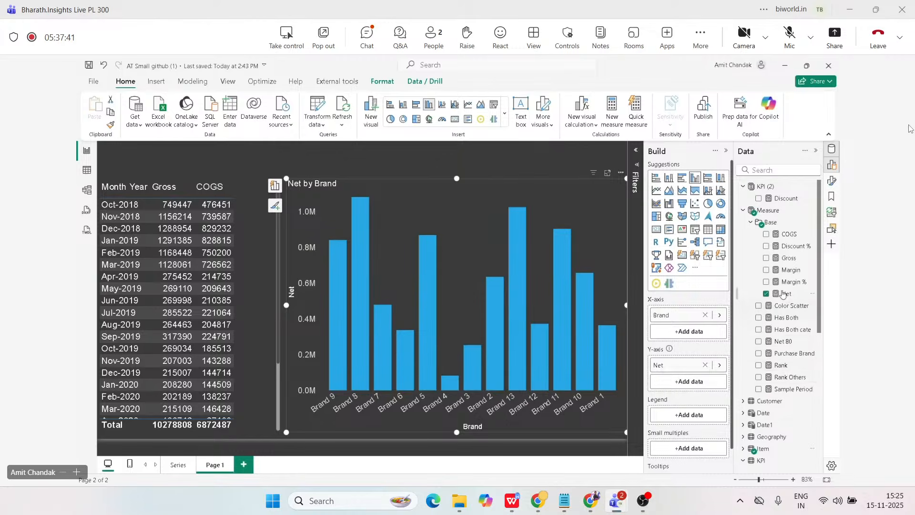
scroll(775, 395, "down", 5)
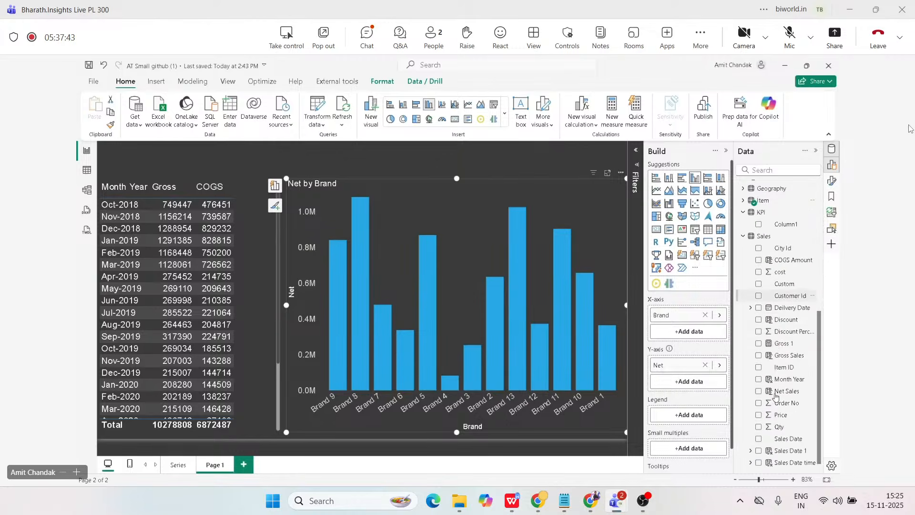
scroll(776, 395, "down", 1)
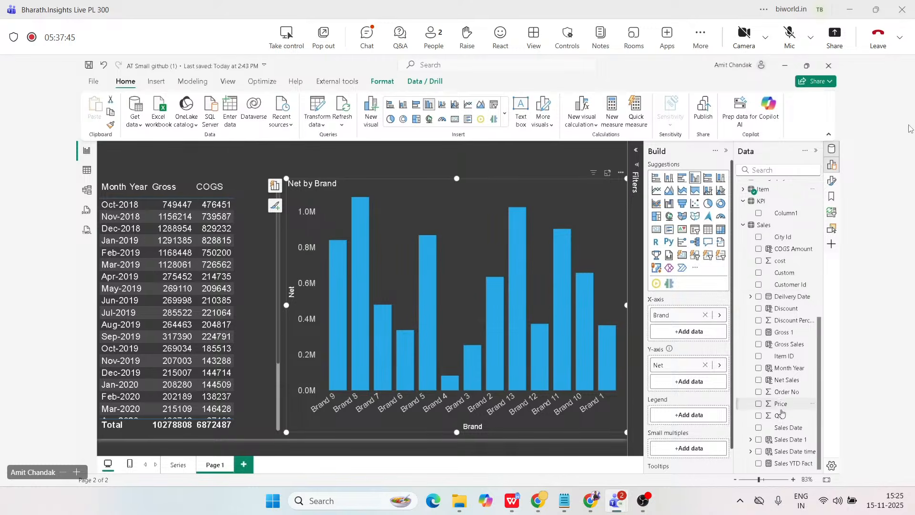
left_click(786, 345)
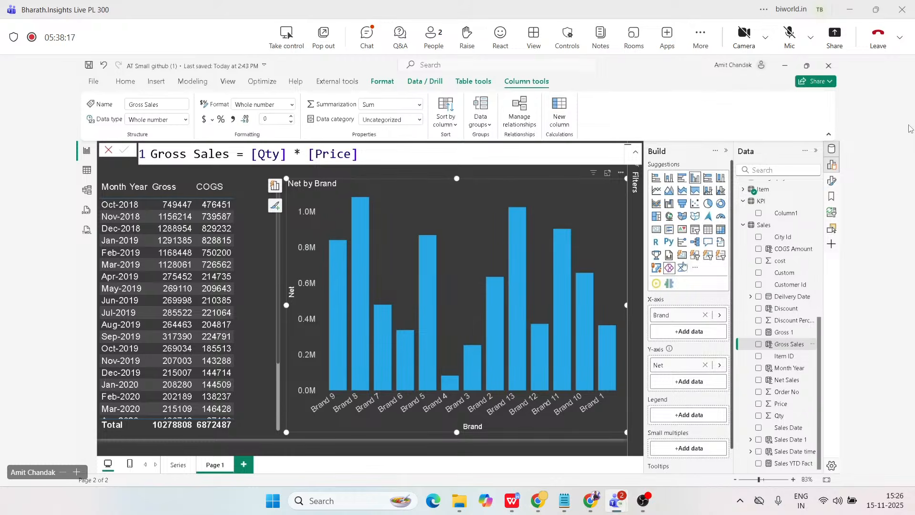
Write a new measure in the Measure table as Gross = Sumx(Sales, Sales[Qty]*[Price]).
scroll(761, 254, "up", 5)
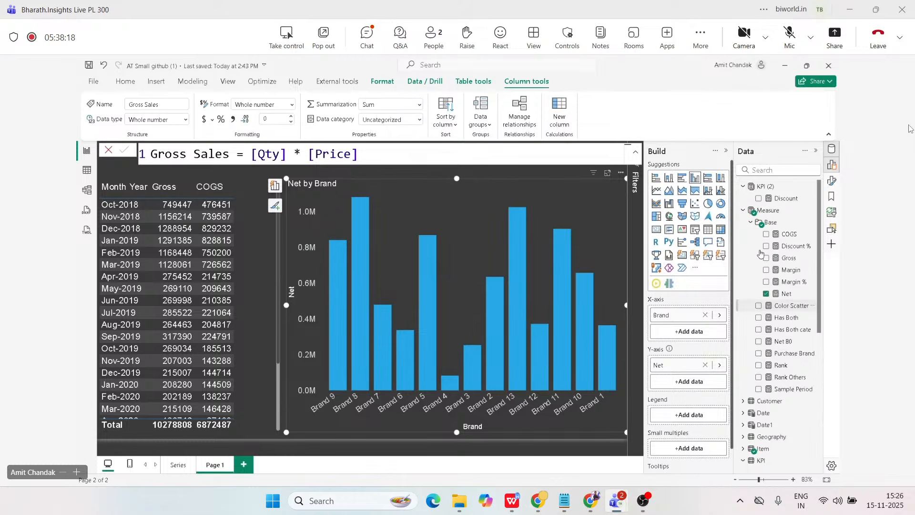
left_click(762, 211)
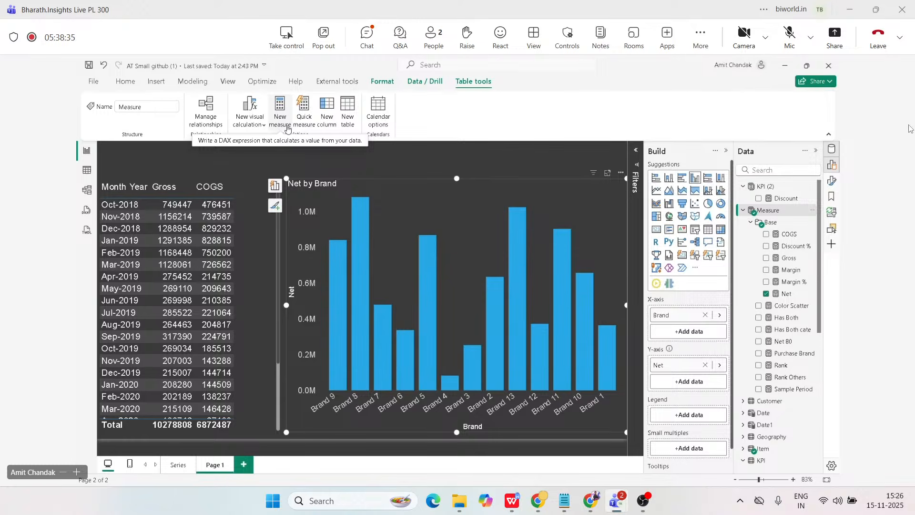
left_click(288, 126)
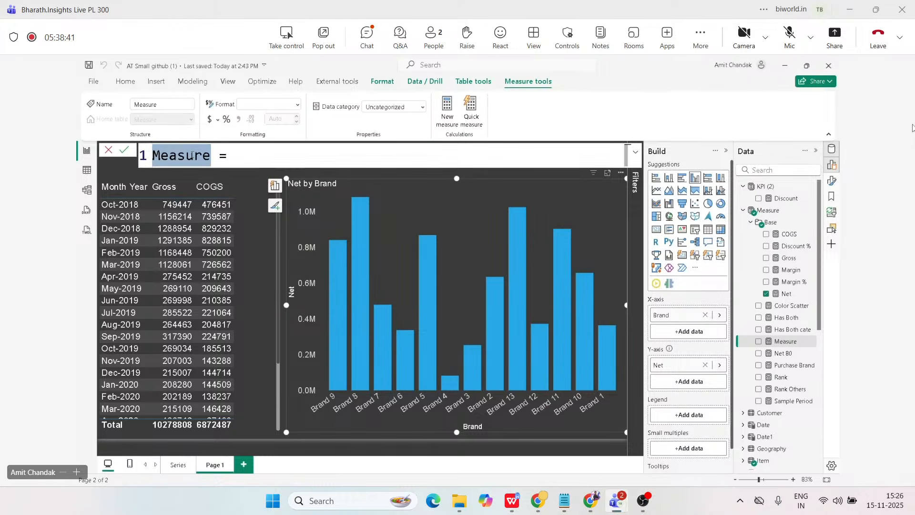
type("Gross")
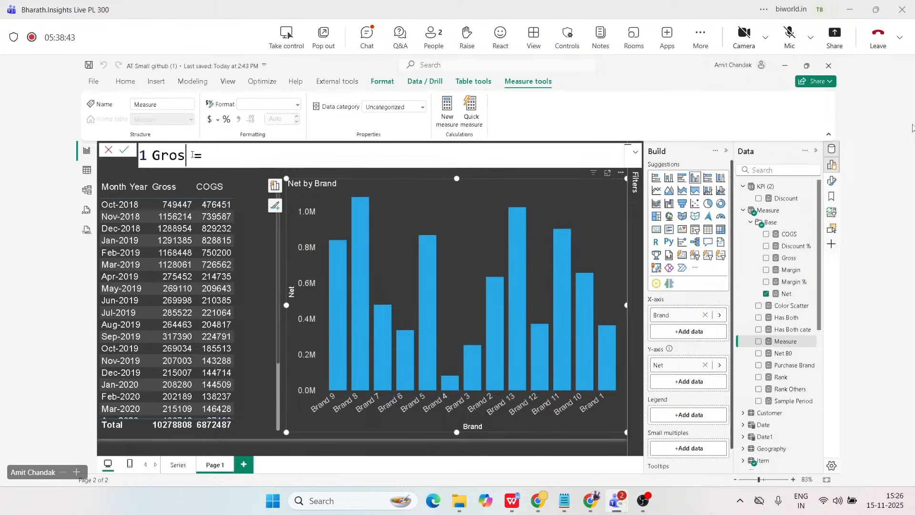
type(" = S")
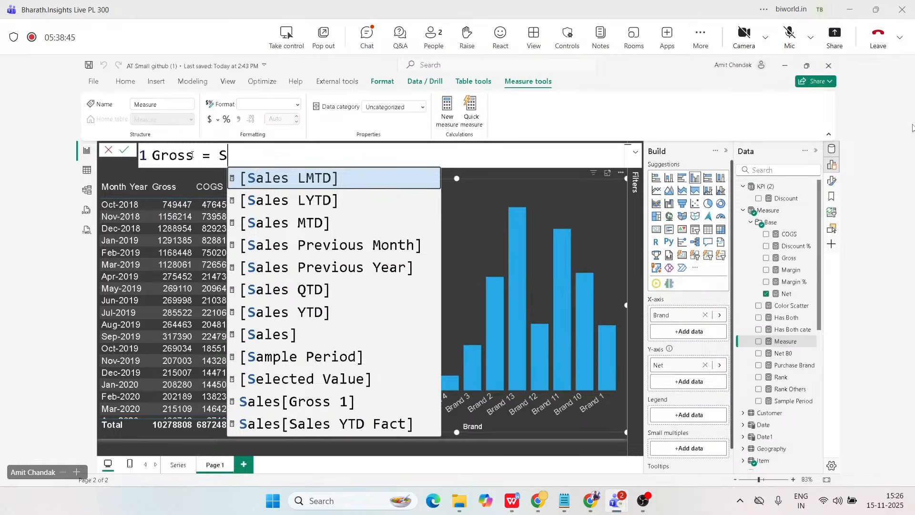
type("umx(")
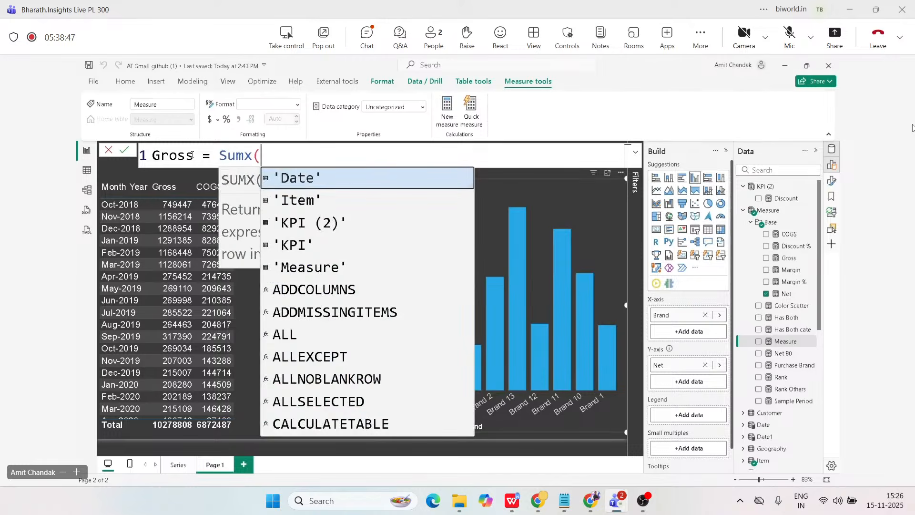
type("Sales, ")
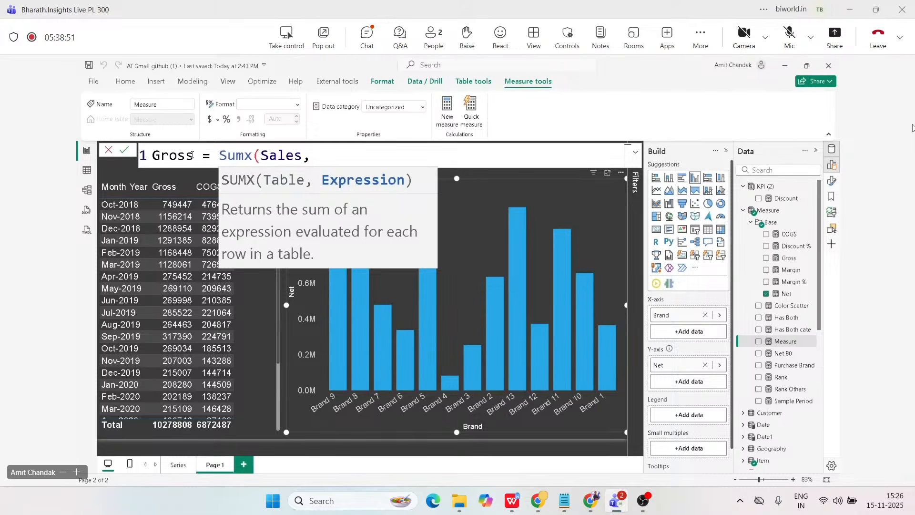
type("qt")
key("Tab")
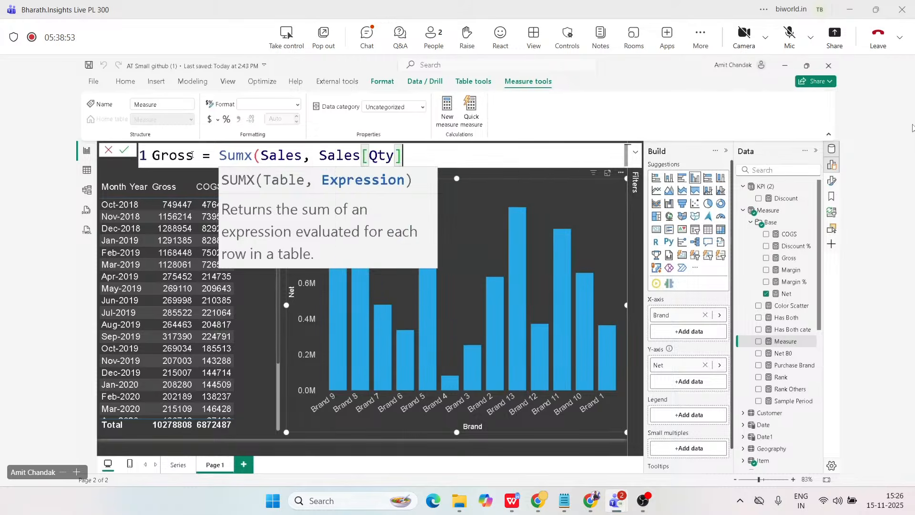
type("*")
type("[P")
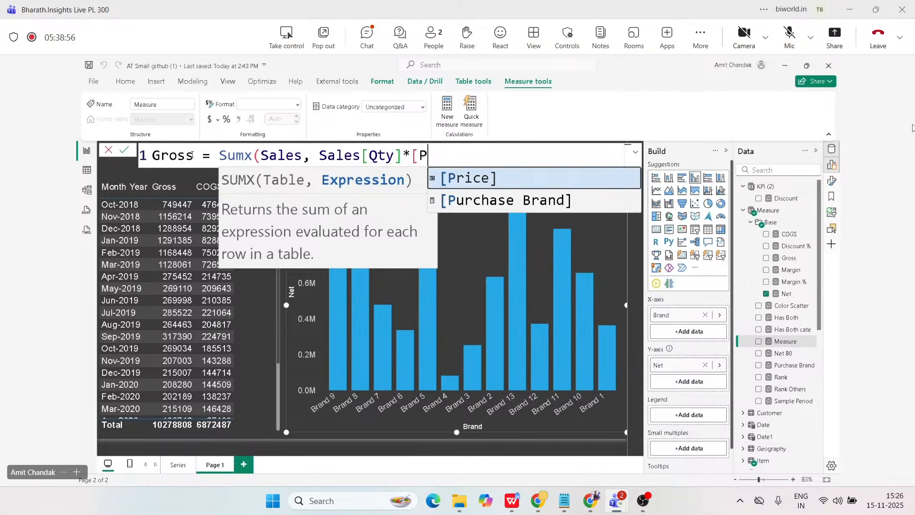
key("Tab")
type(")")
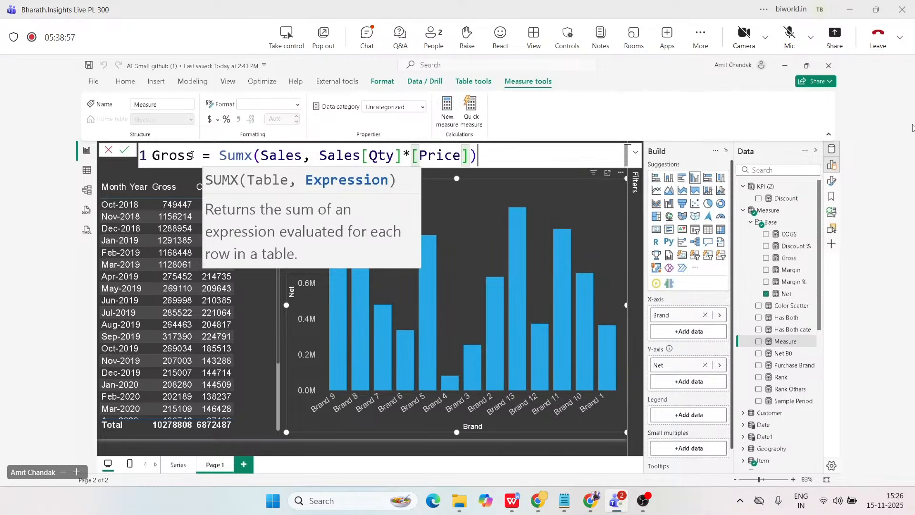
key("Return")
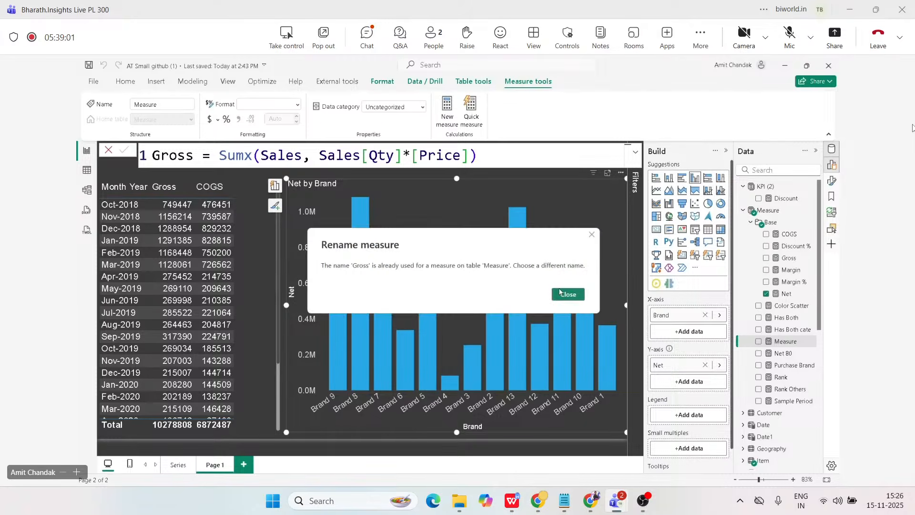
Change the new measure's name to Gross 2 in its formula and commit it.
key("Return")
left_click(195, 158)
type("2")
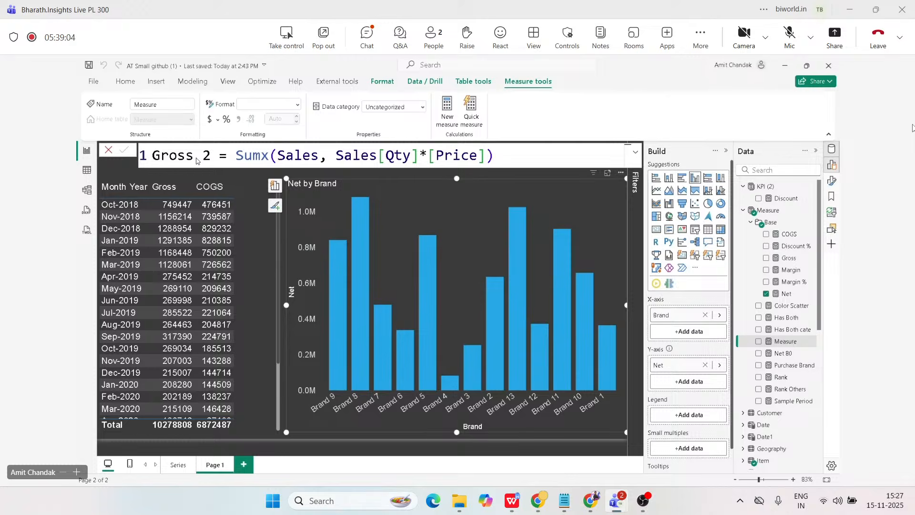
key("Return")
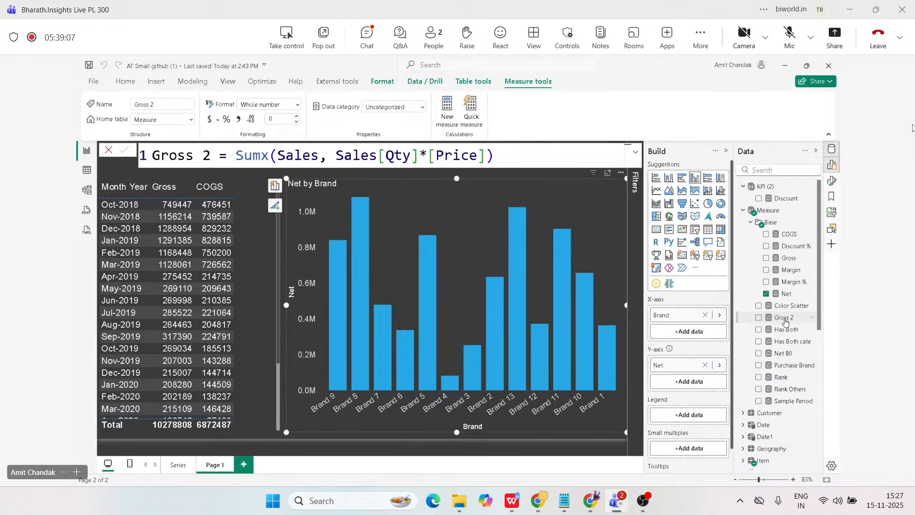
Add Gross 2 to the Month Year table, and narrow the table and the Net by Brand chart so they do not overlap.
left_click_drag(785, 321, 137, 232)
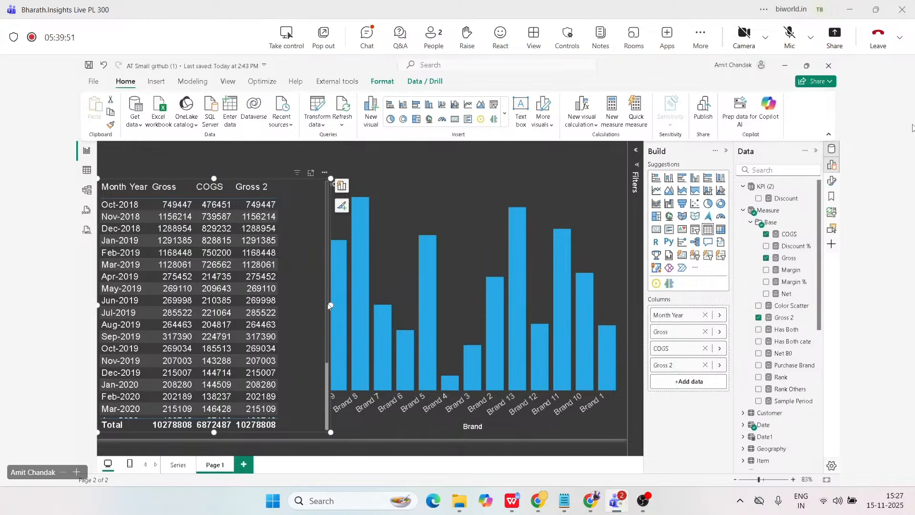
left_click_drag(330, 306, 308, 305)
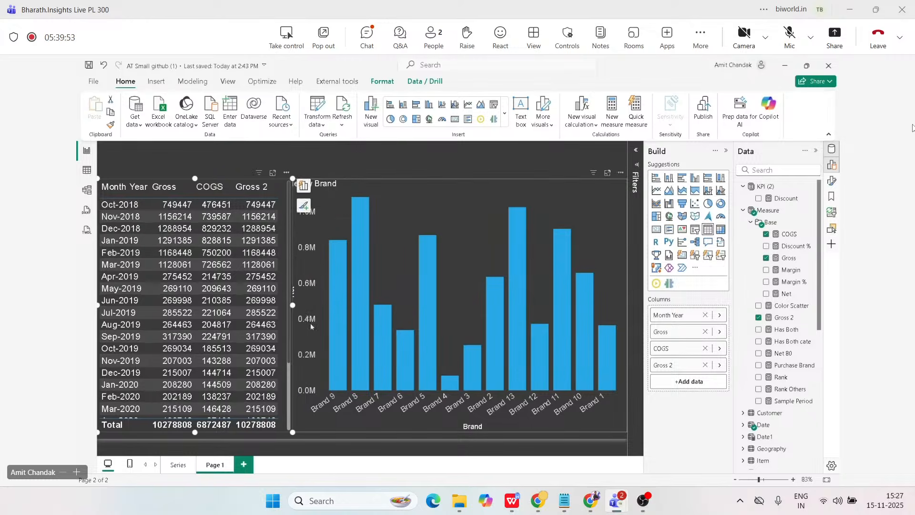
left_click(308, 392)
left_click_drag(291, 305, 321, 304)
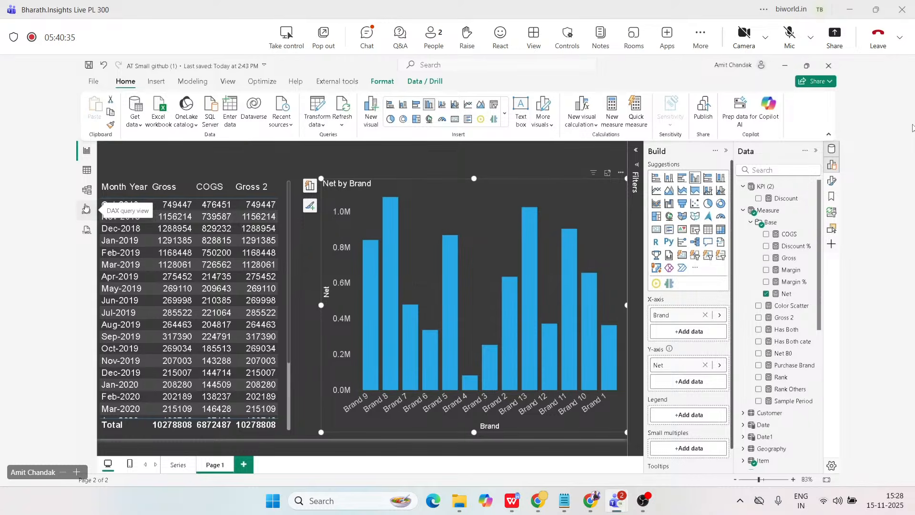
In Model view, mark the Date table as a date table with Date as its date column, and save the setting.
left_click(88, 173)
left_click(90, 192)
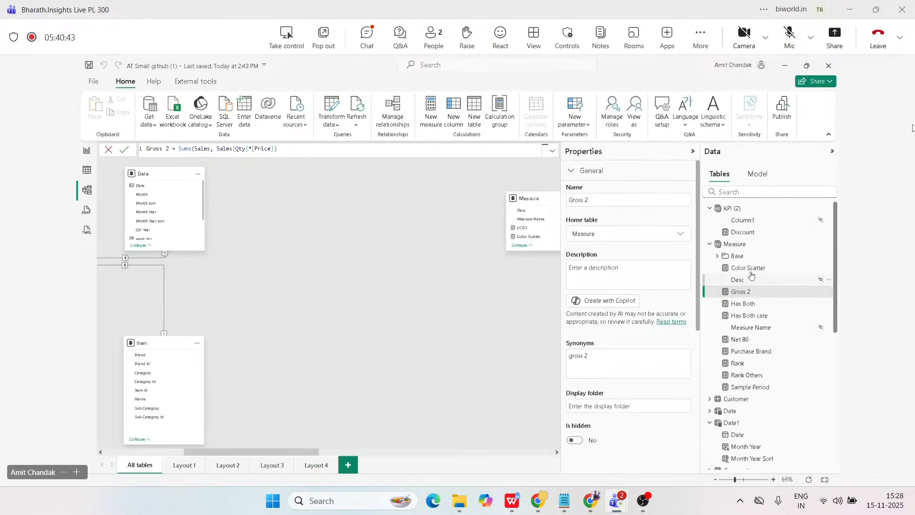
scroll(750, 301, "down", 2)
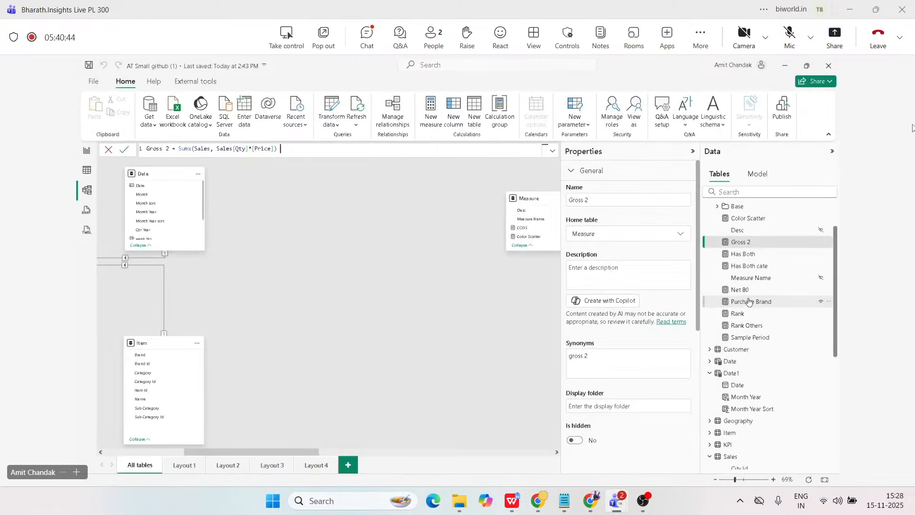
left_click(730, 363)
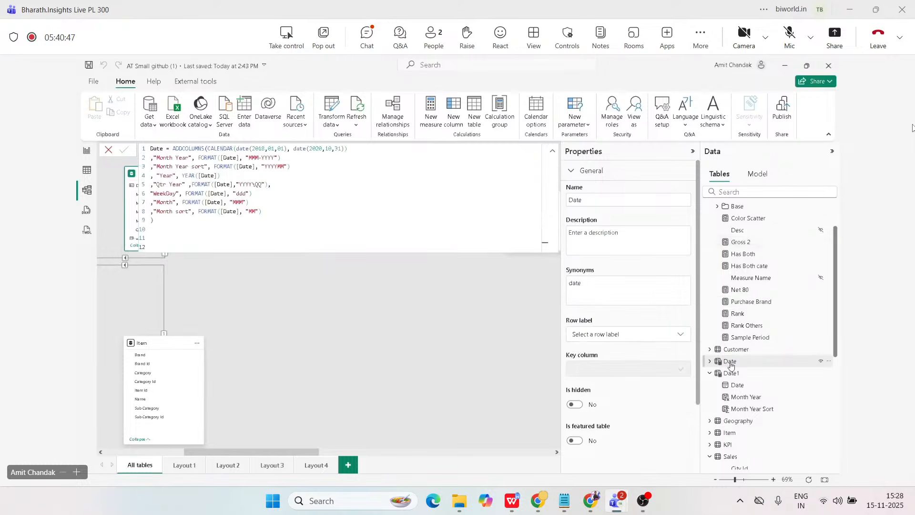
right_click(730, 363)
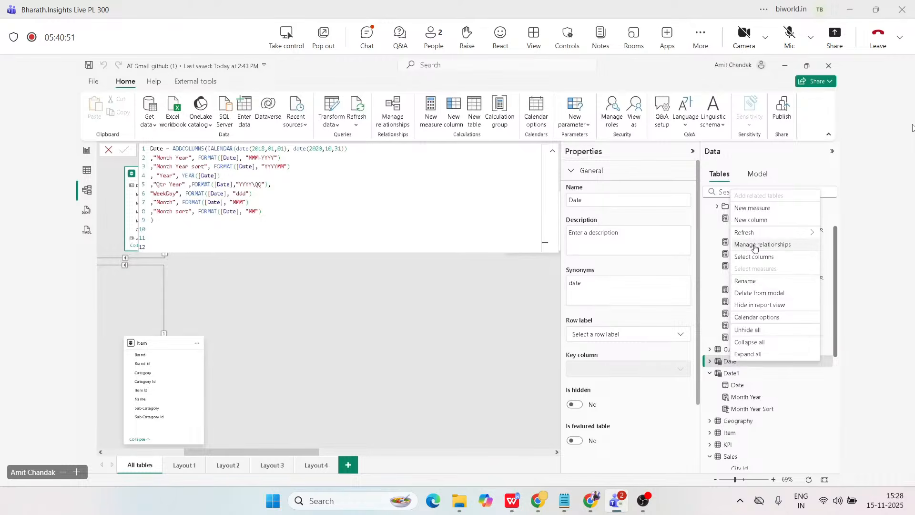
left_click(758, 317)
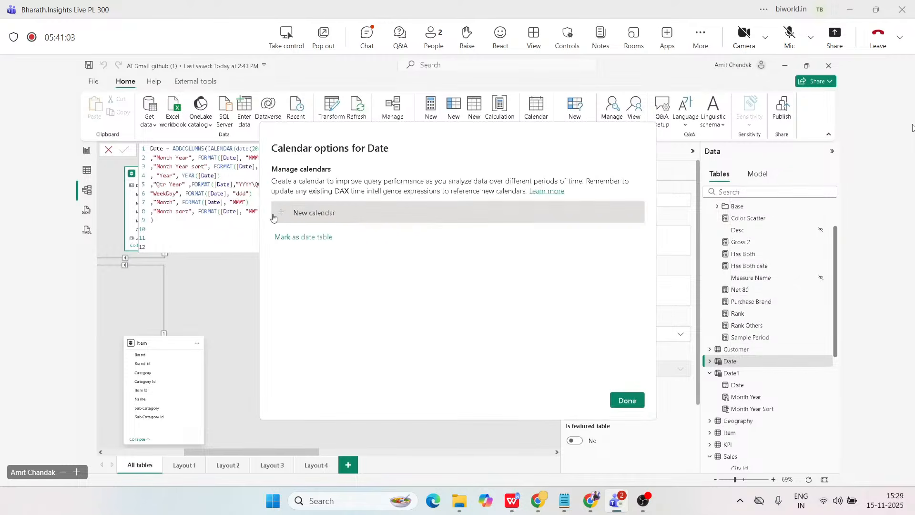
left_click(295, 243)
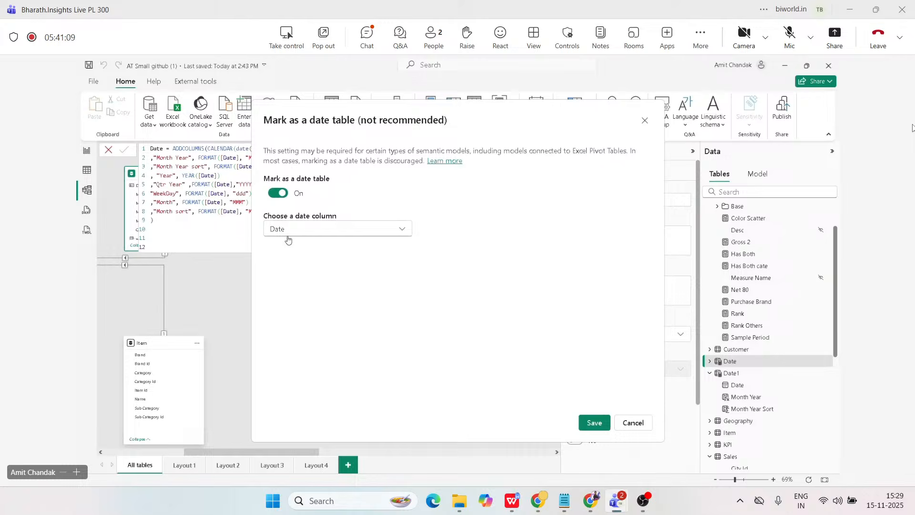
left_click(597, 423)
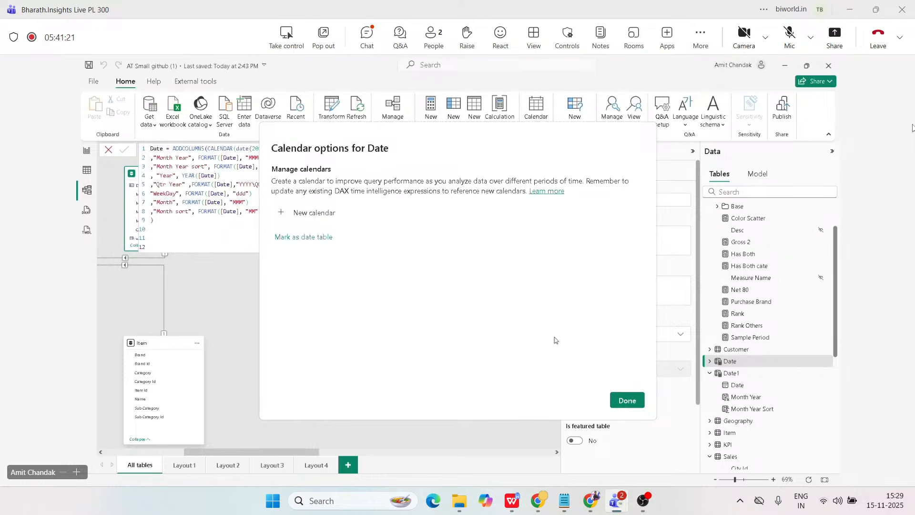
Close the calendar options for Date and inspect the properties of the relationship between the Sales and Date tables.
left_click(634, 402)
left_click(635, 401)
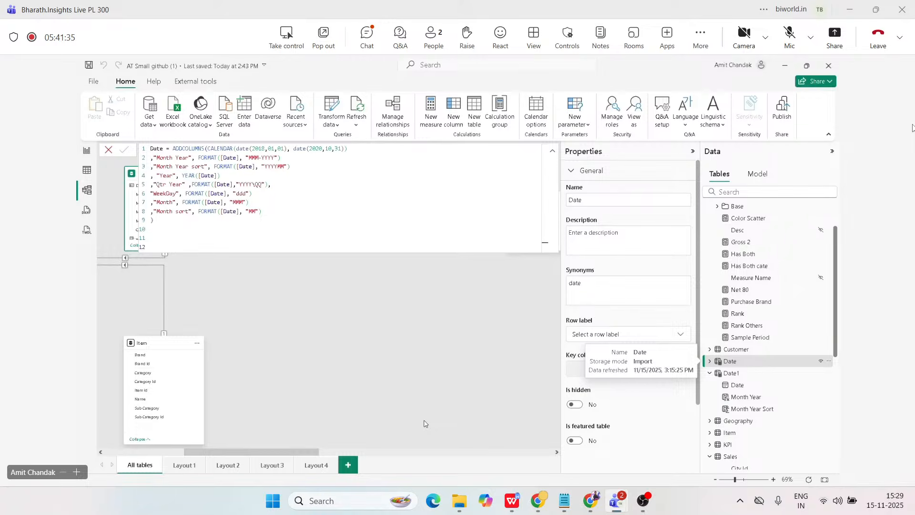
left_click_drag(305, 452, 224, 459)
left_click(555, 152)
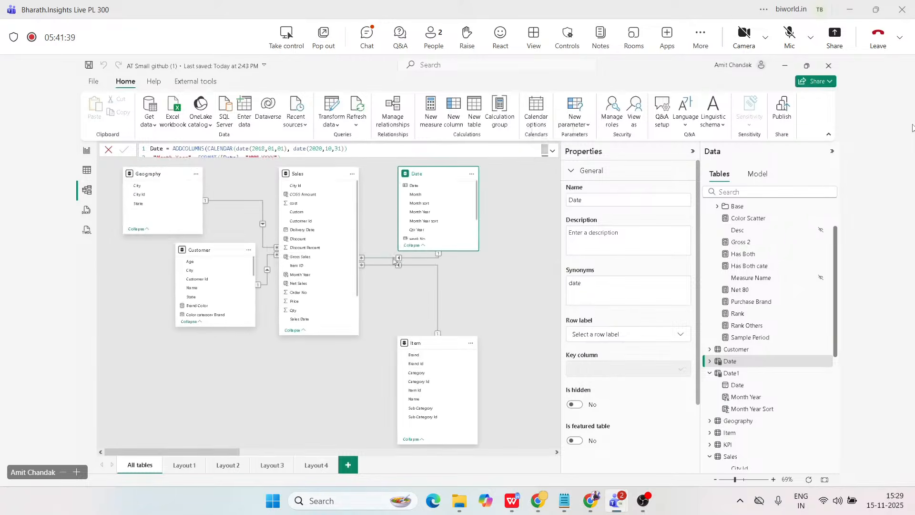
left_click(392, 258)
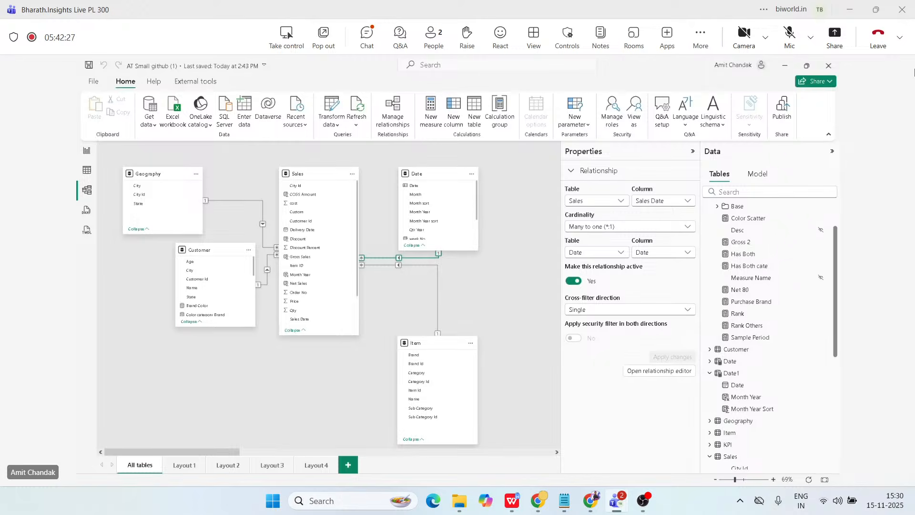
left_click(790, 34)
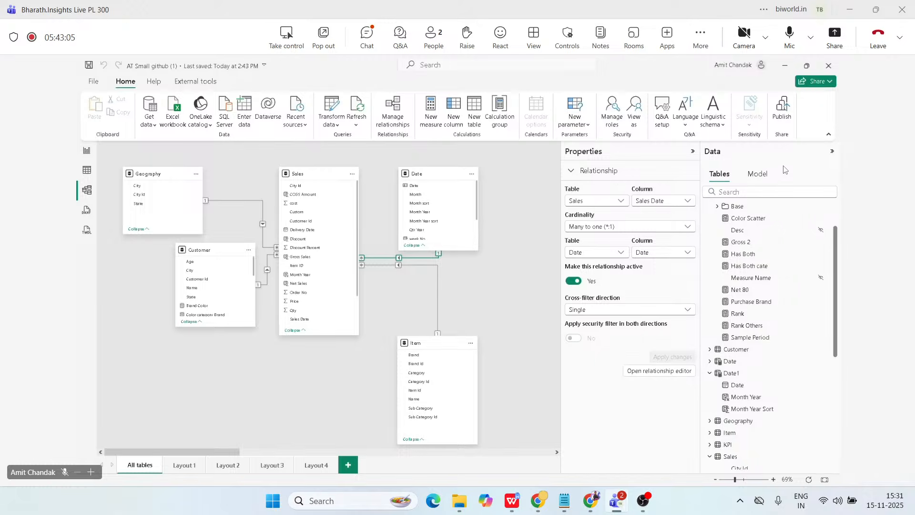
left_click(790, 34)
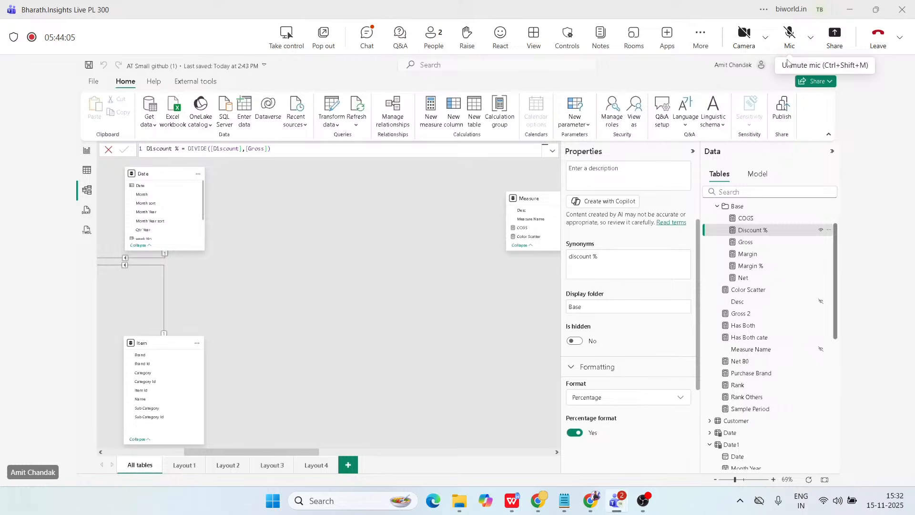
left_click(790, 33)
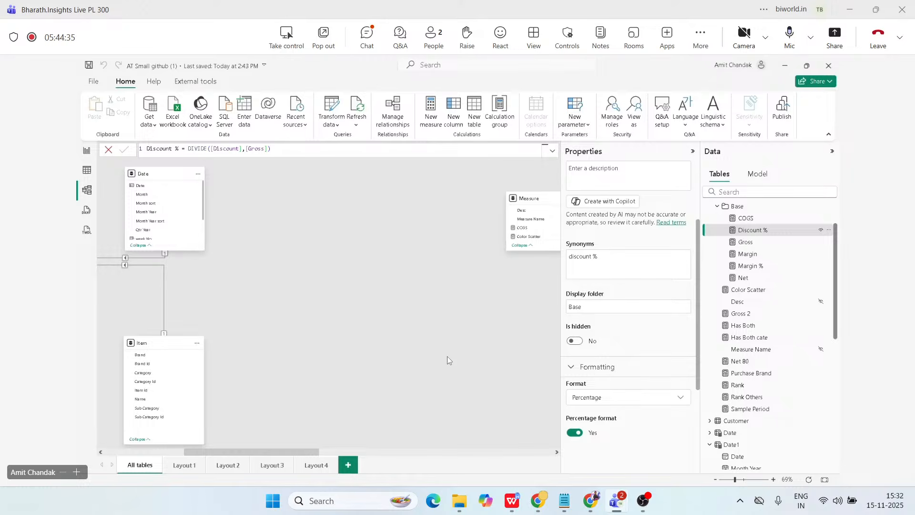
left_click(790, 34)
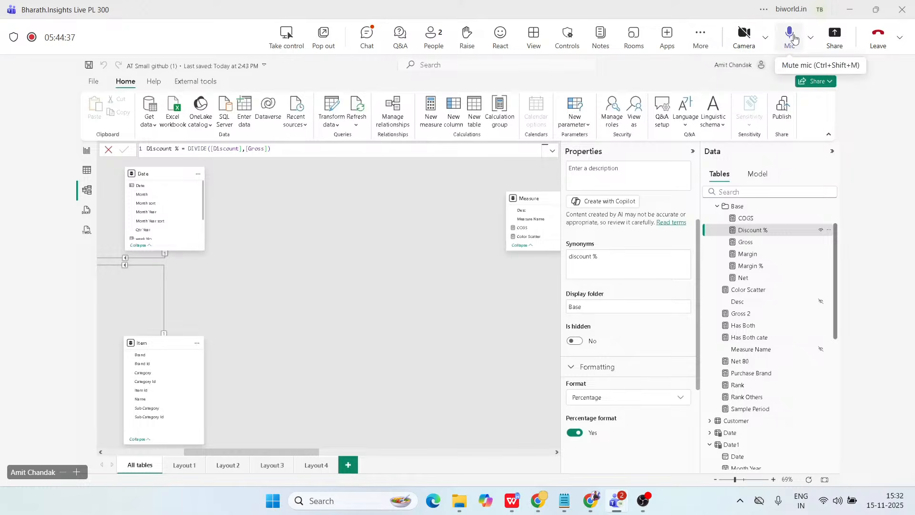
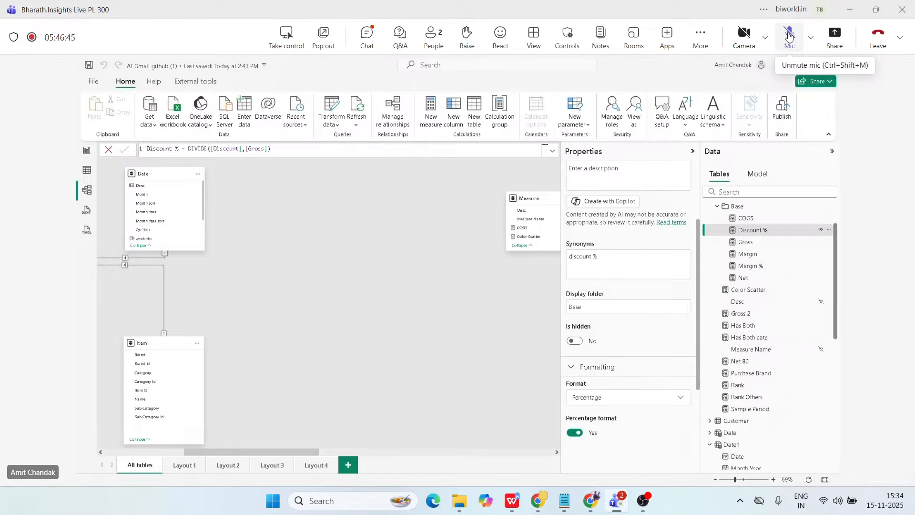
Unmute the meeting microphone and mute it again.
left_click(789, 35)
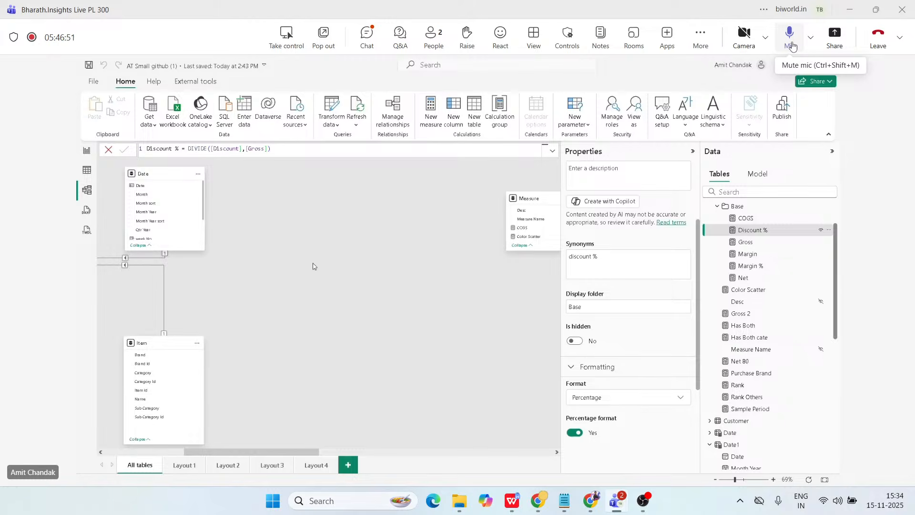
left_click(790, 36)
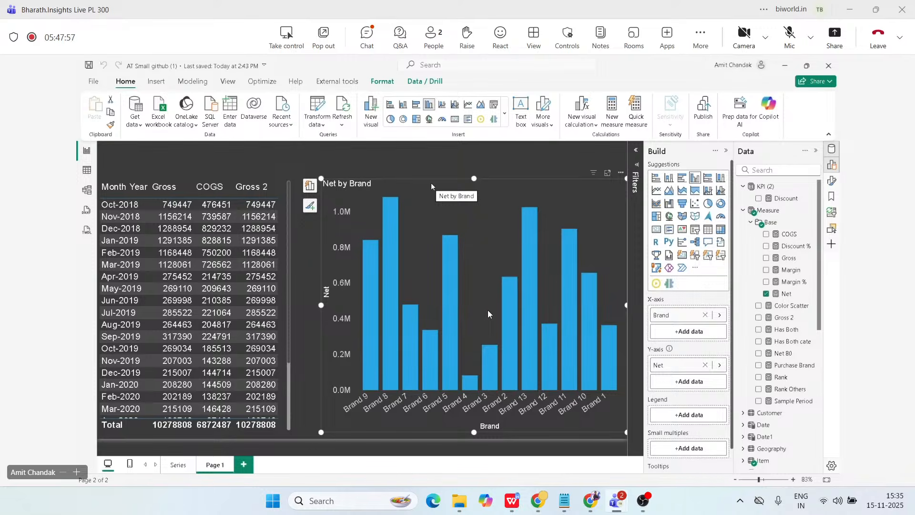
Add a new report page, place the Date column from the Date table on it as a table visual, and enlarge the visual.
left_click(250, 469)
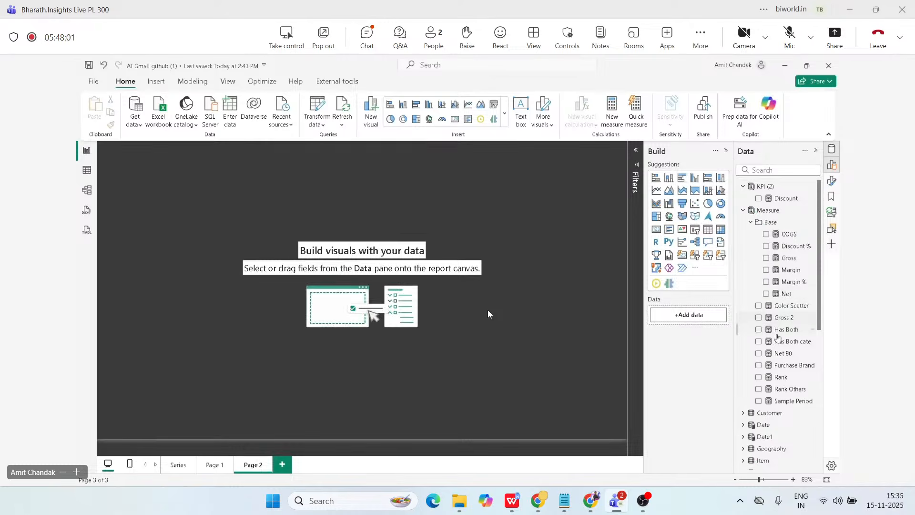
scroll(759, 391, "down", 2)
scroll(757, 381, "down", 2)
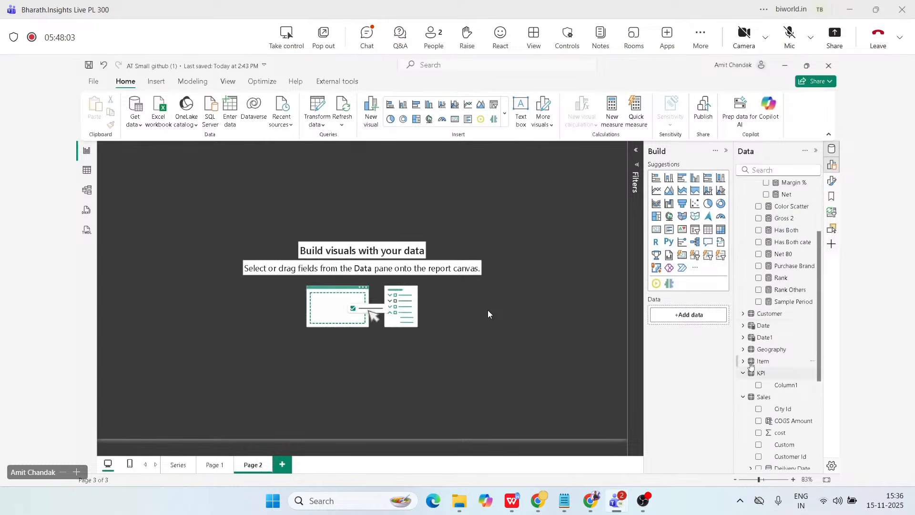
left_click(743, 325)
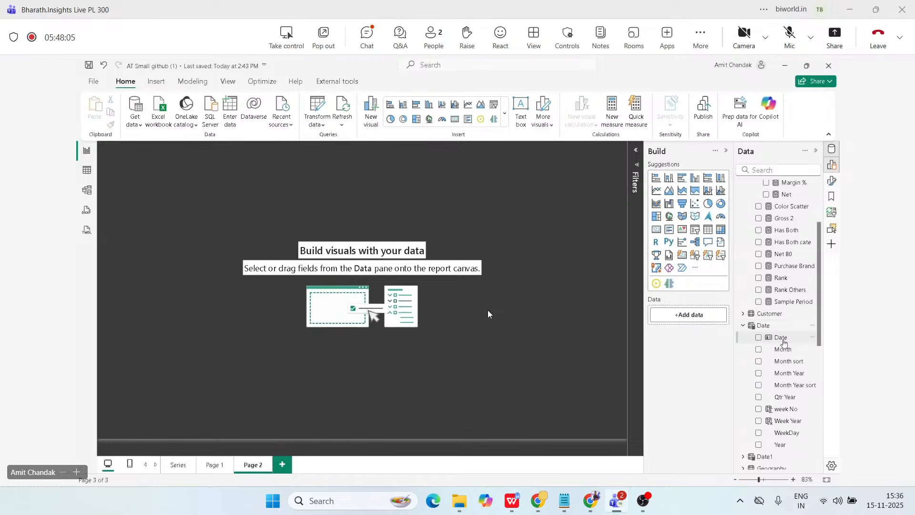
left_click_drag(783, 340, 164, 198)
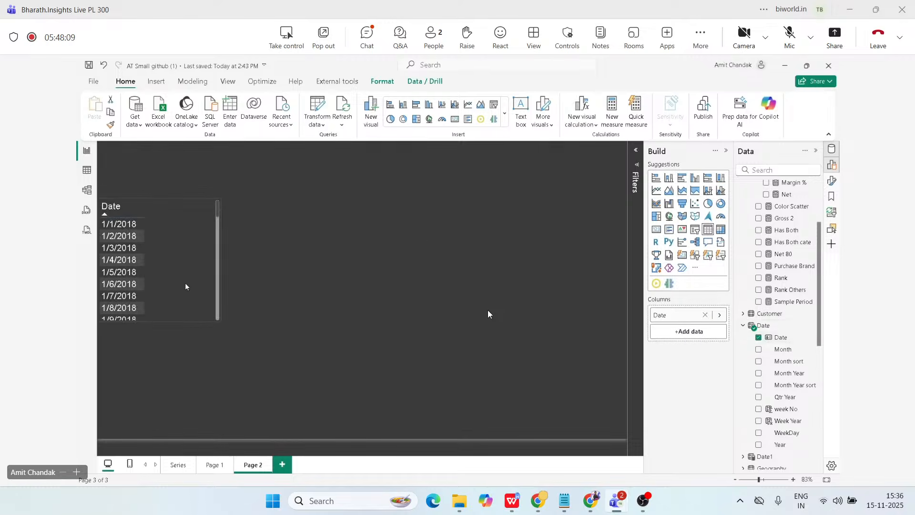
left_click_drag(219, 321, 443, 454)
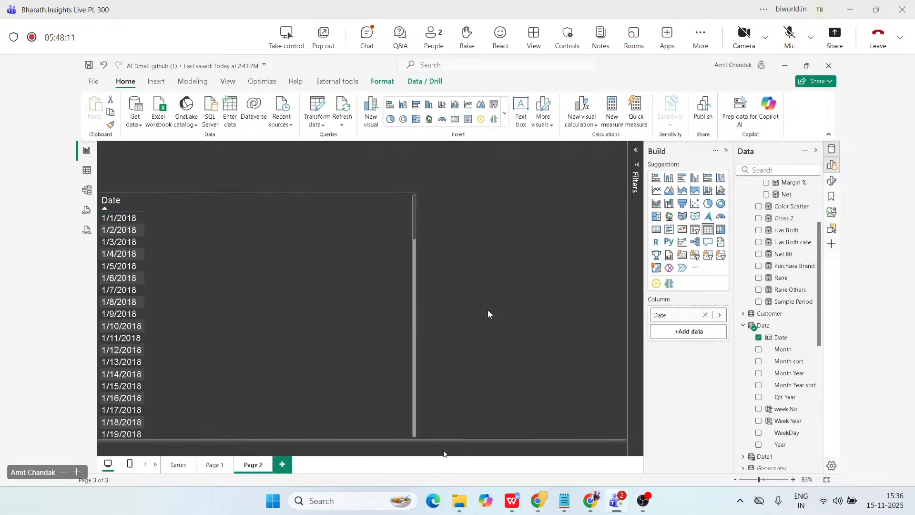
Add the Net measure to the Date visual, change it back to a table, and sort it by Date ascending.
scroll(773, 248, "up", 4)
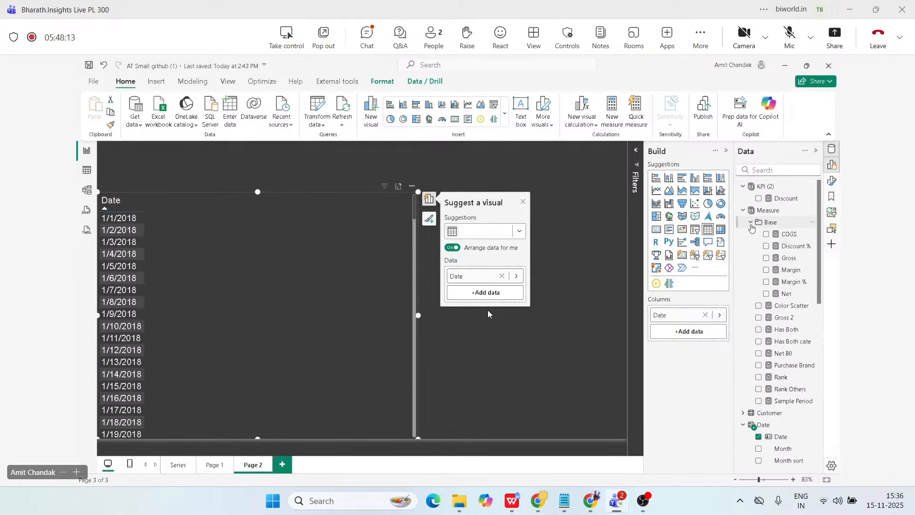
left_click(751, 223)
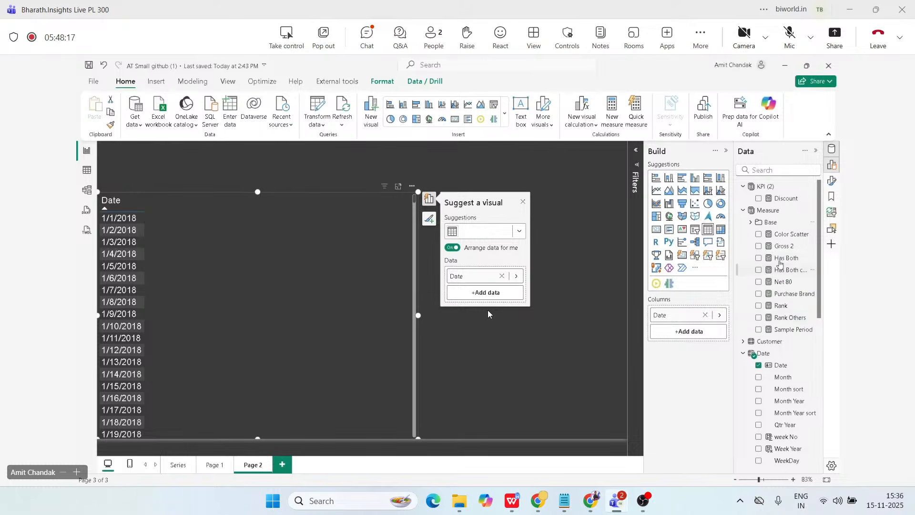
left_click(751, 222)
left_click_drag(776, 294, 227, 275)
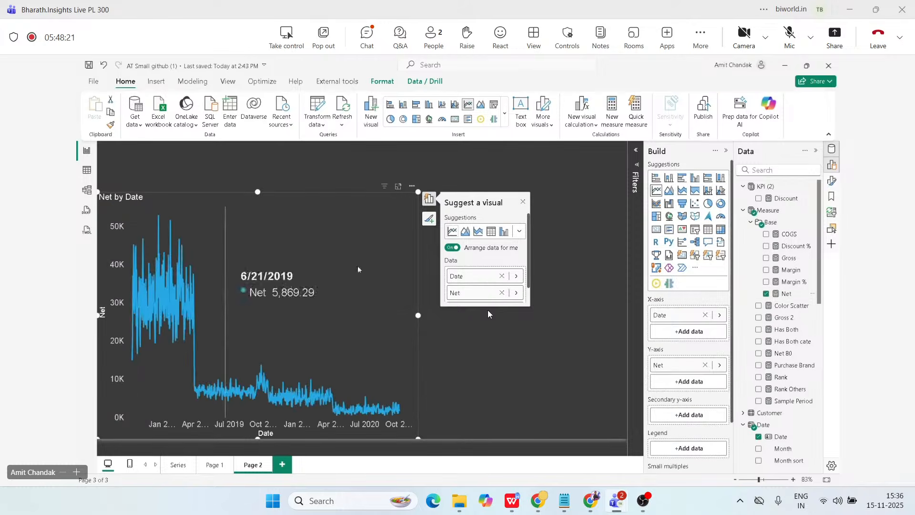
left_click(493, 234)
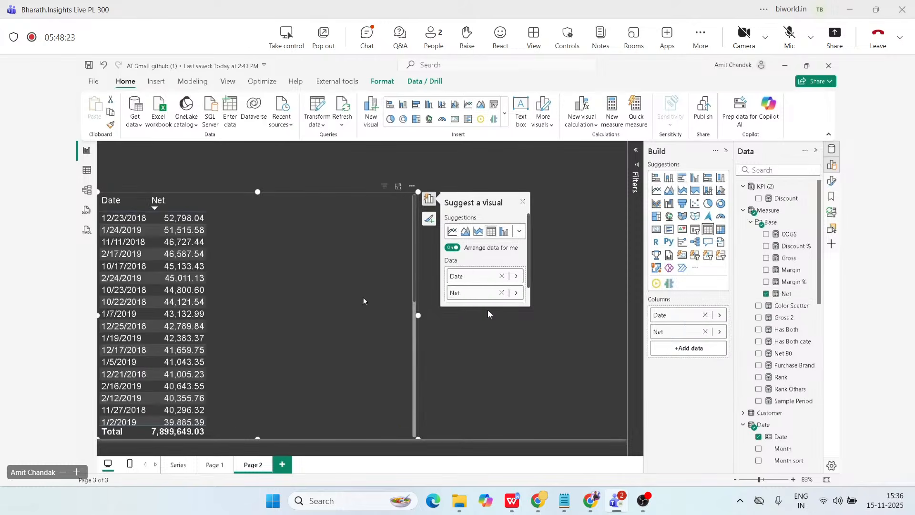
left_click(120, 205)
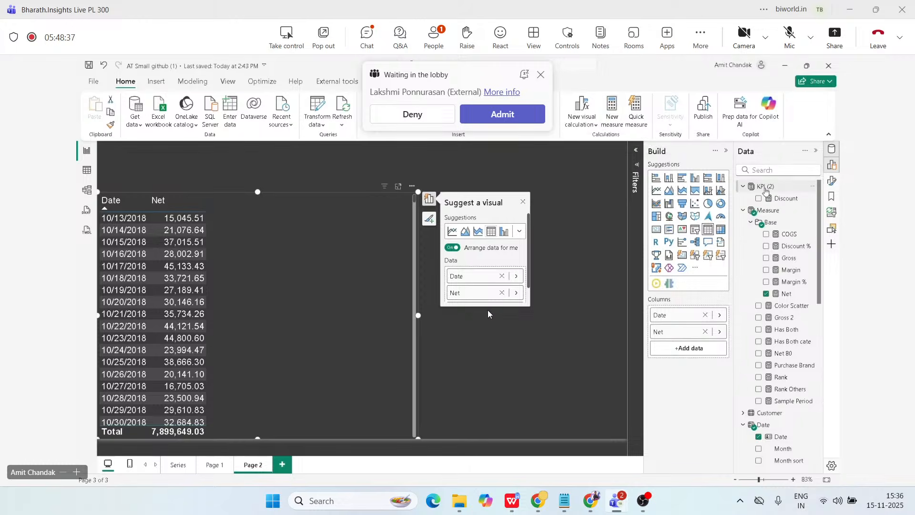
Start a new measure in the KPI (2) table named MTD Net 1, and dismiss the meeting's lobby notification.
left_click(762, 187)
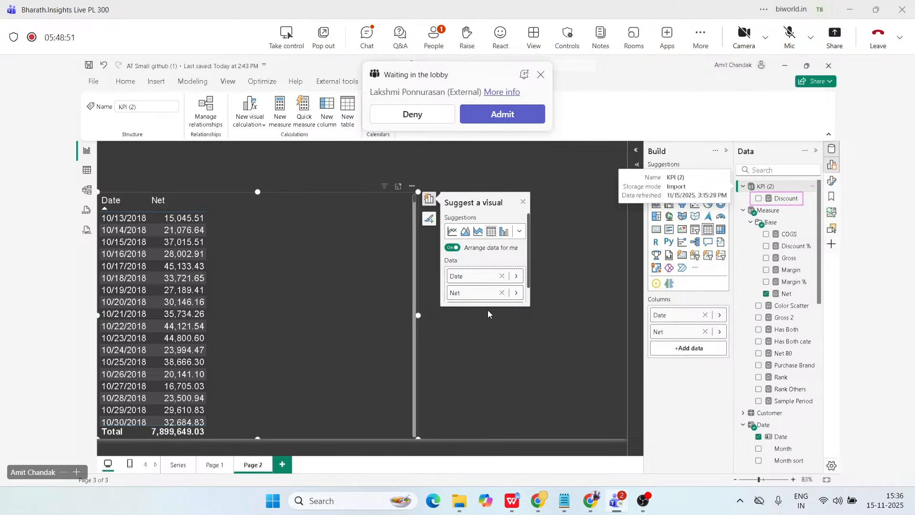
left_click(786, 200)
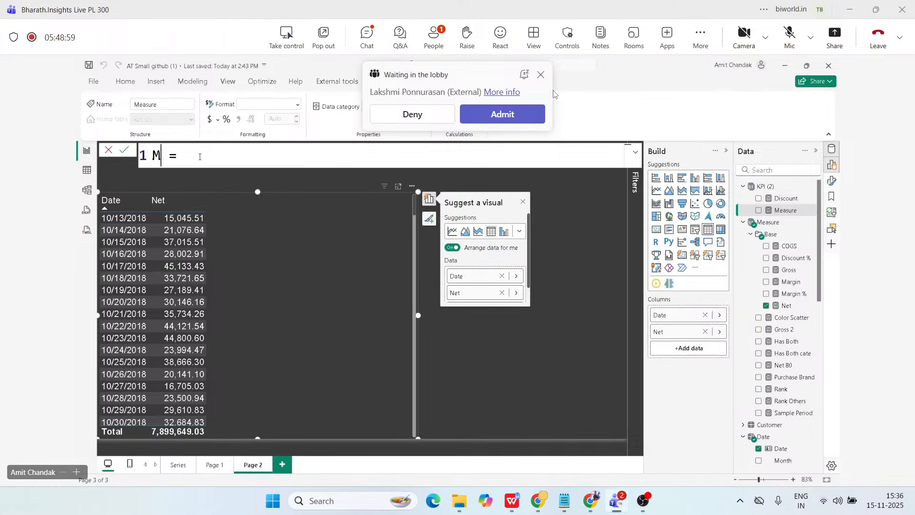
left_click(541, 74)
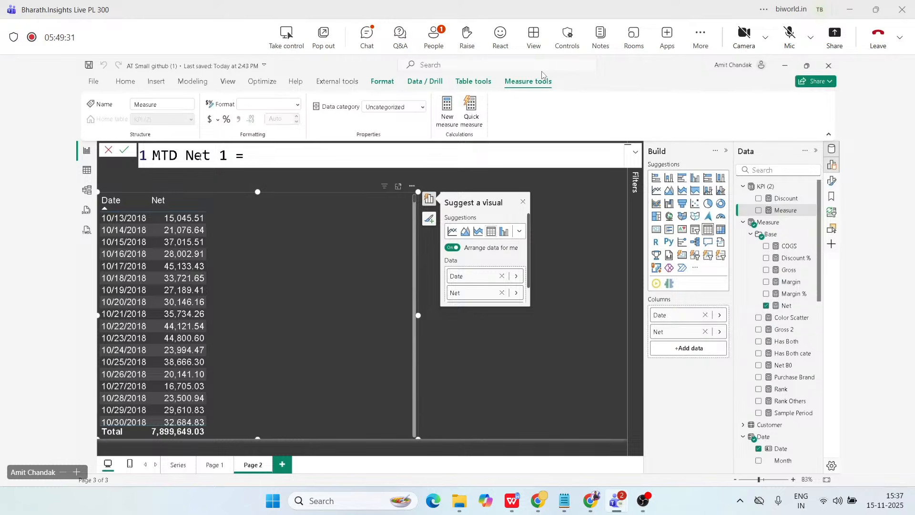
Begin the MTD Net 1 formula with CALCULATE and use [Net] as its expression.
type("c")
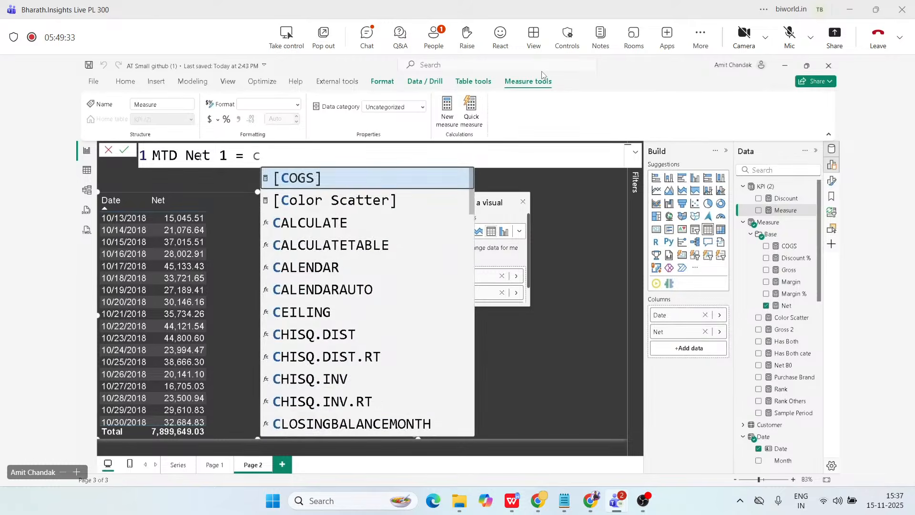
type("a")
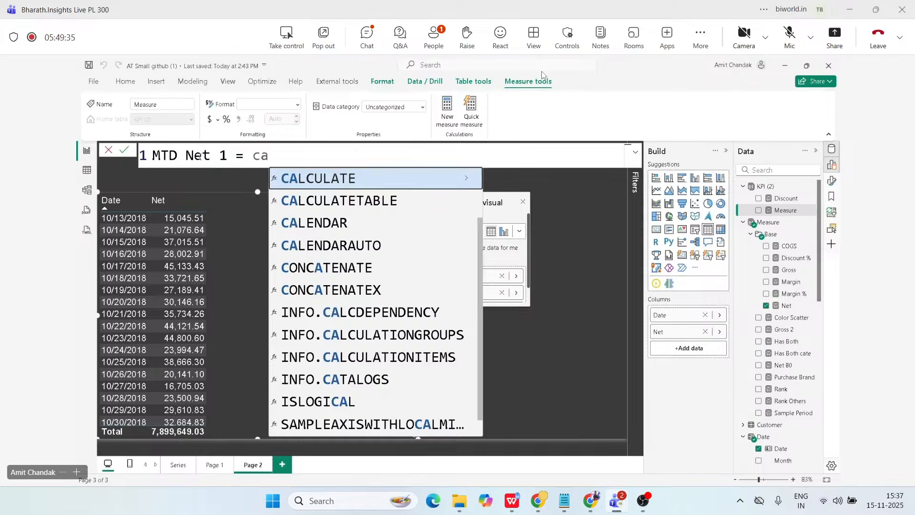
key("Tab")
type("[e")
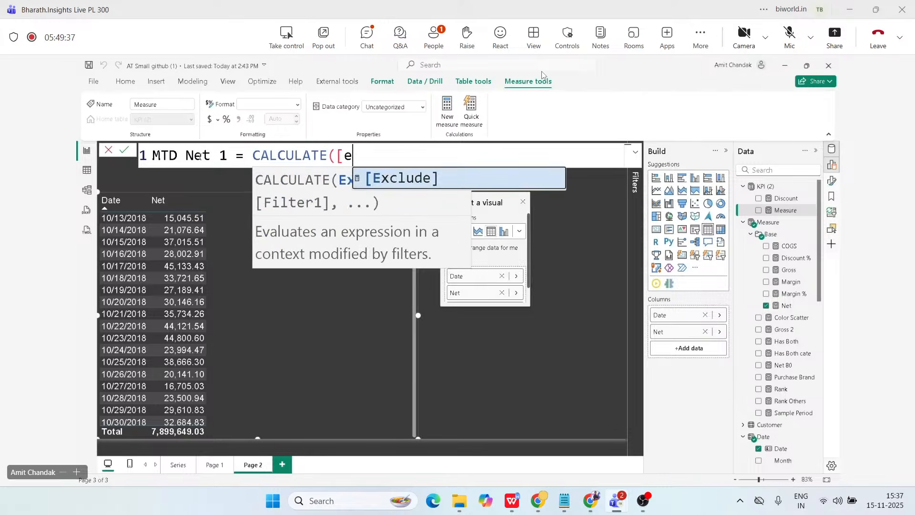
key("BackSpace")
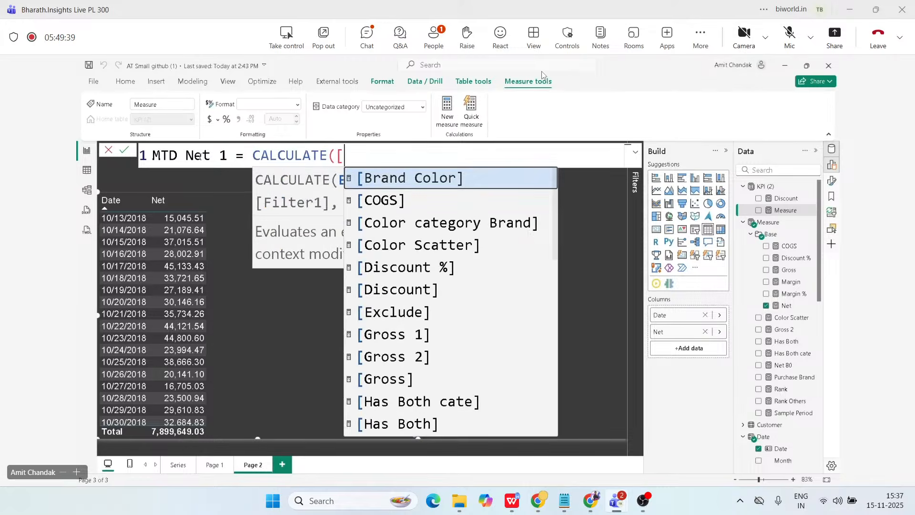
type("ne")
key("Down")
key("Tab")
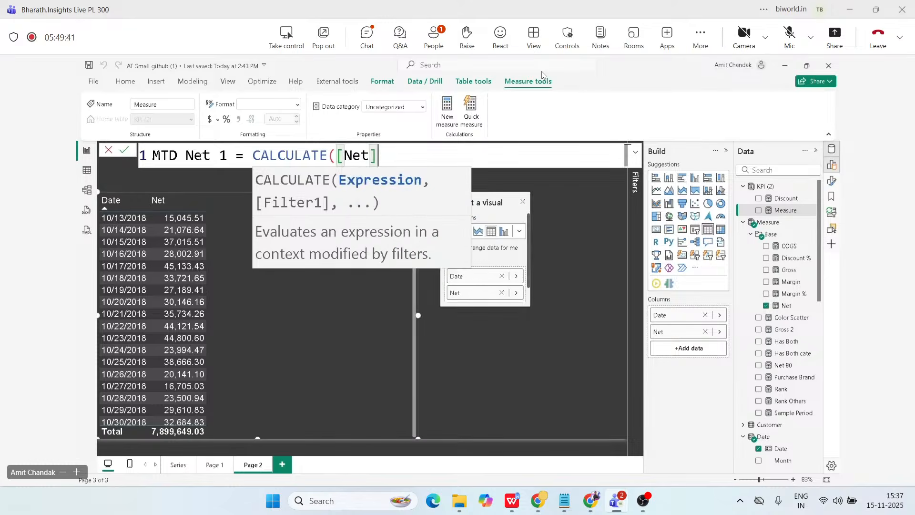
Complete the MTD Net 1 formula with the filter DATESMTD('Date'[Date]) and commit the measure.
type(",")
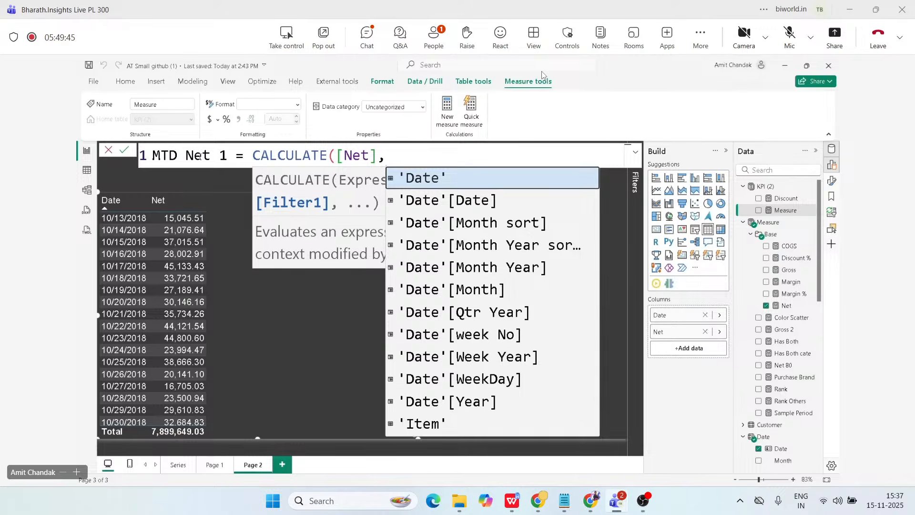
type("date")
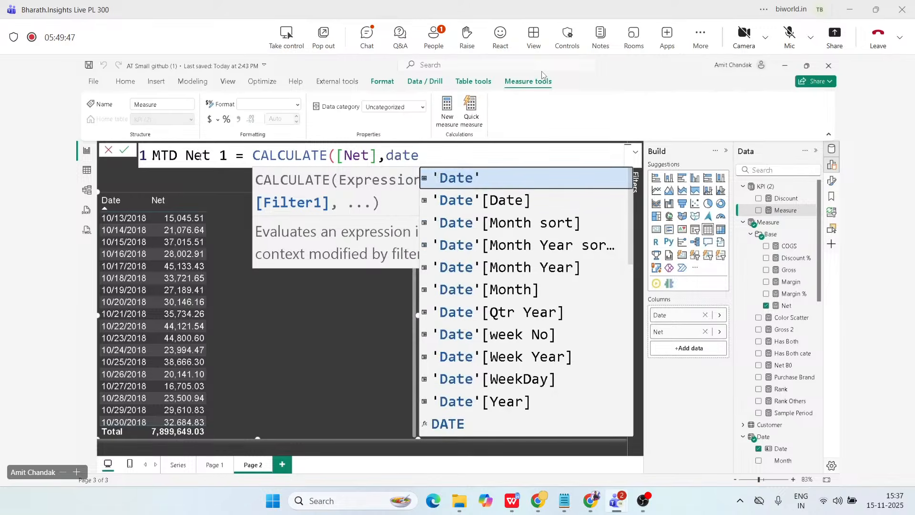
type("sm")
key("Tab")
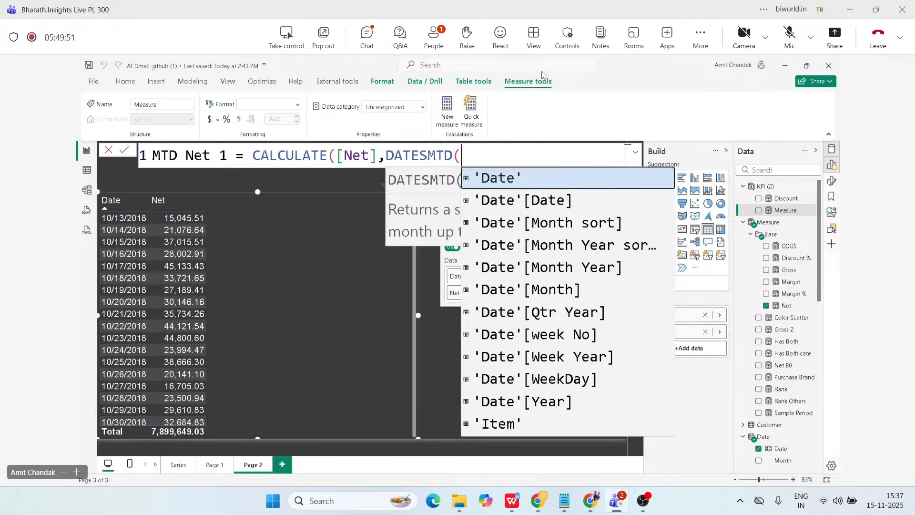
key("Escape")
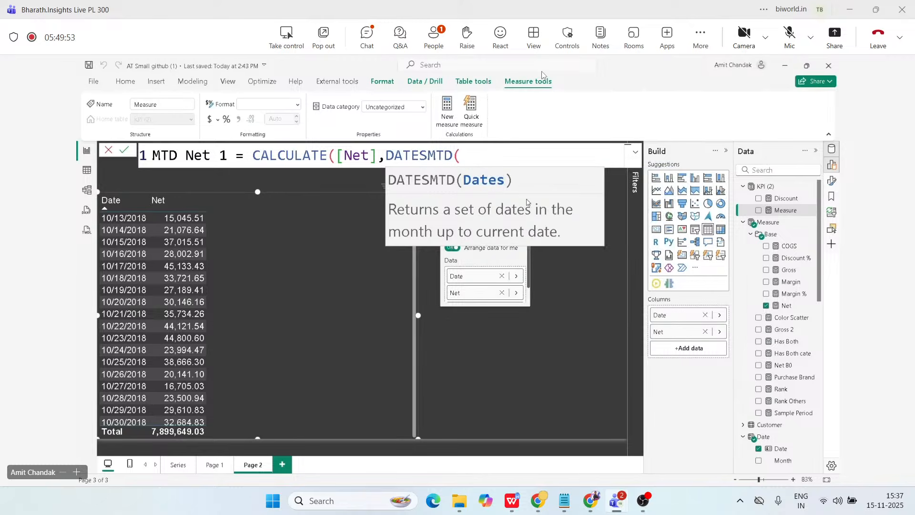
type("date")
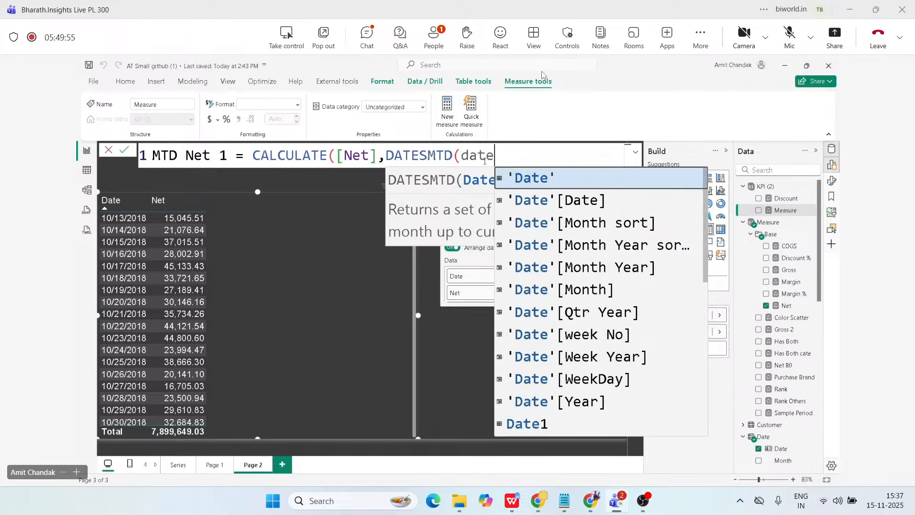
key("Down")
key("Tab")
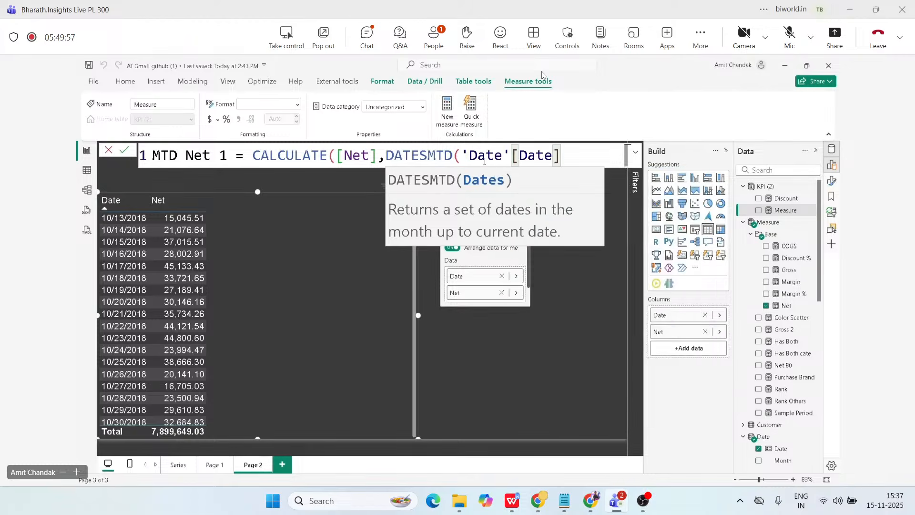
type(")")
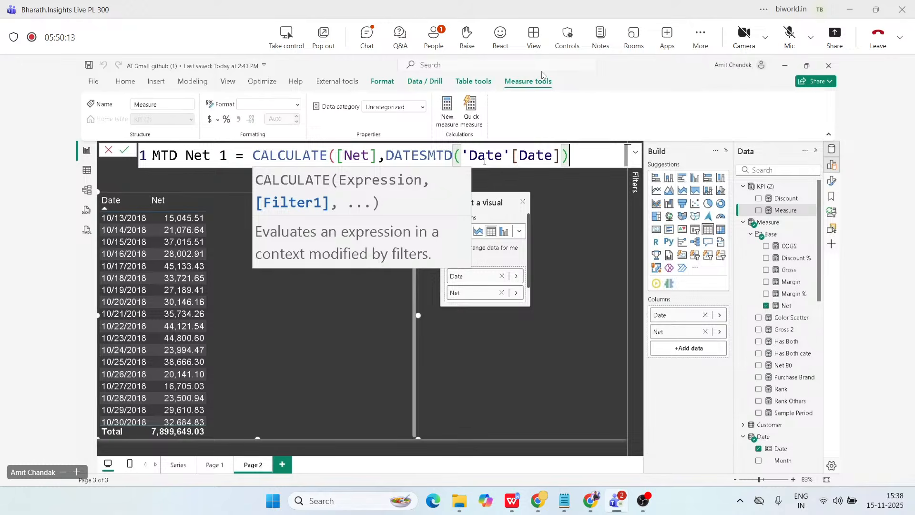
type(")")
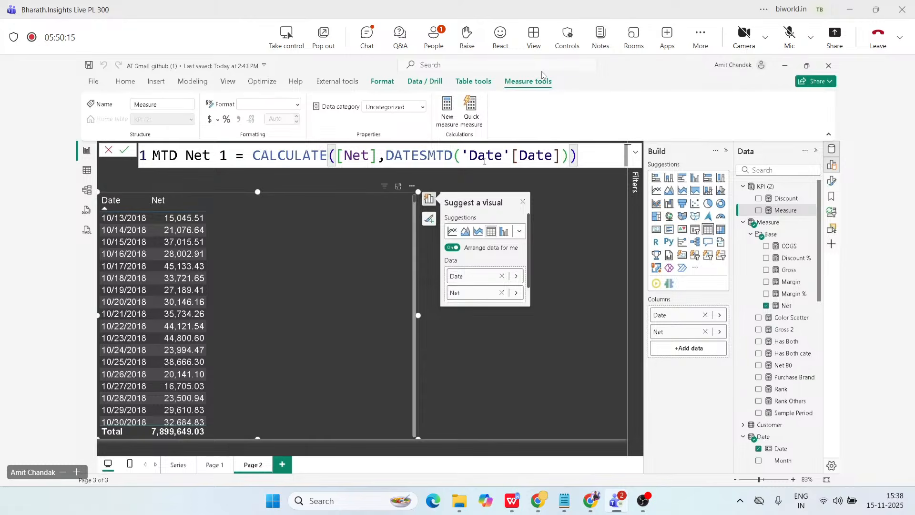
key("Return")
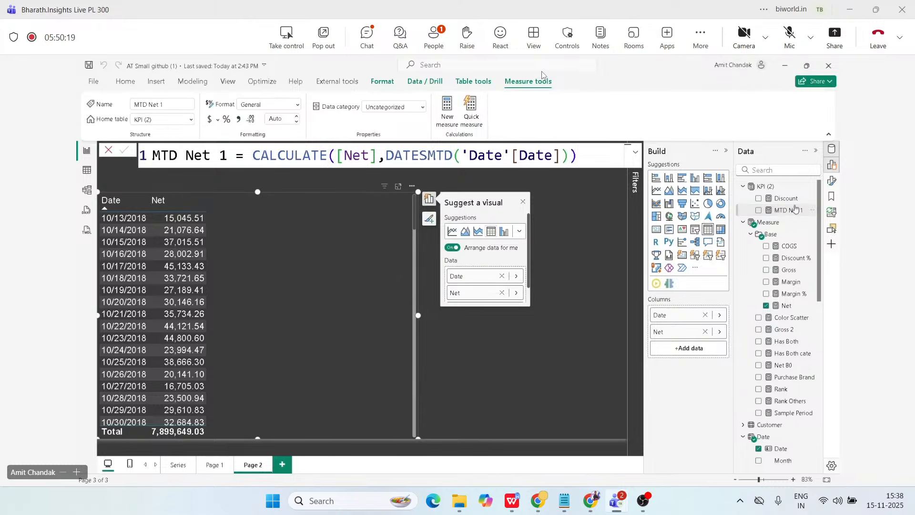
Add MTD Net 1 to the Date visual, return it to a table sorted by Date ascending, and review the running monthly values.
left_click_drag(787, 211, 296, 295)
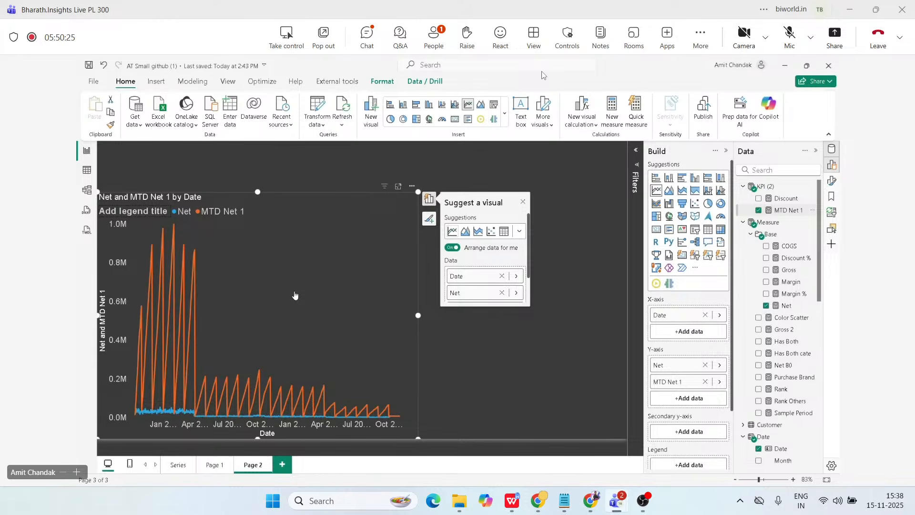
left_click(504, 231)
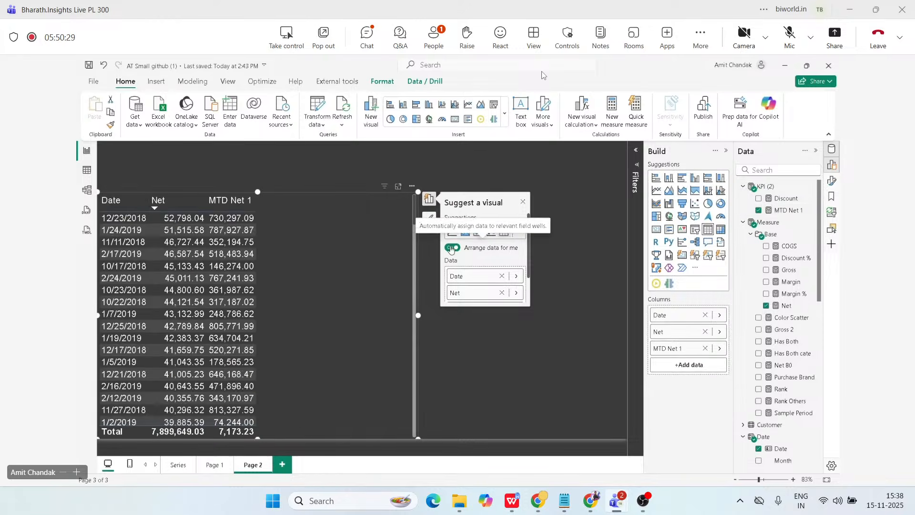
left_click(110, 206)
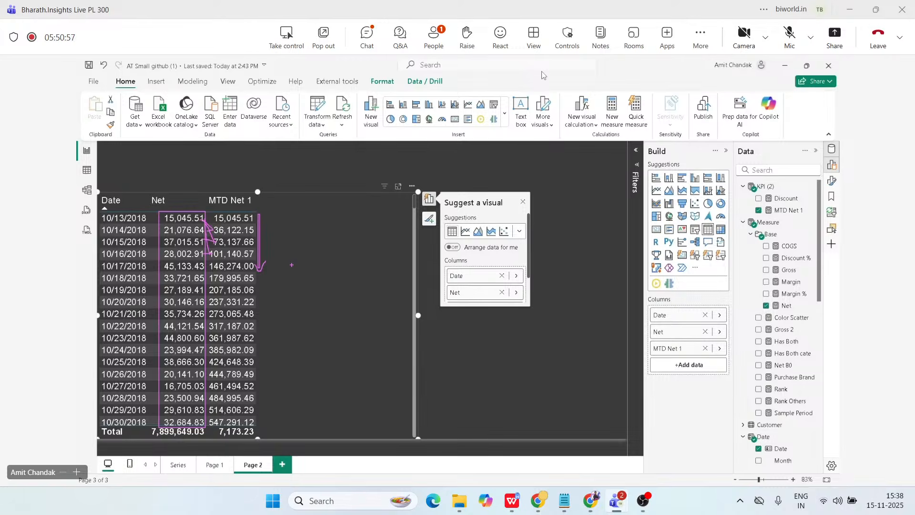
scroll(292, 267, "down", 1)
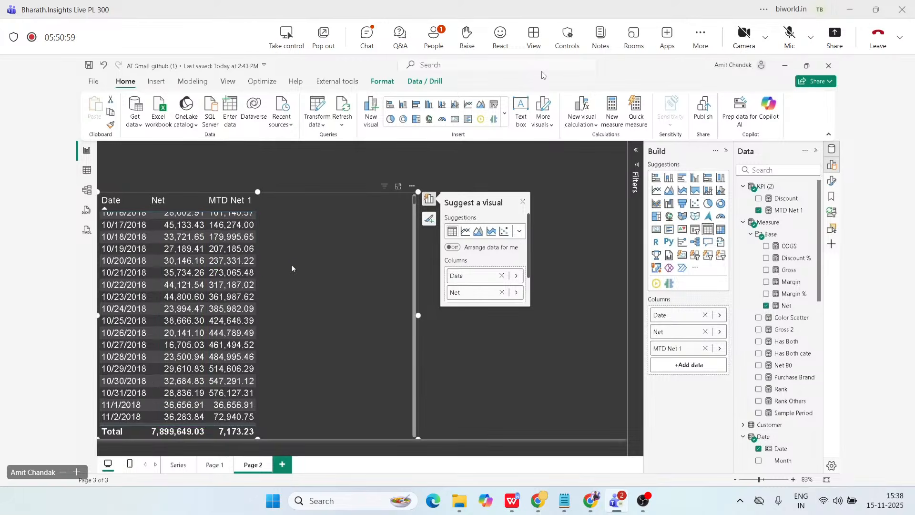
scroll(292, 268, "down", 1)
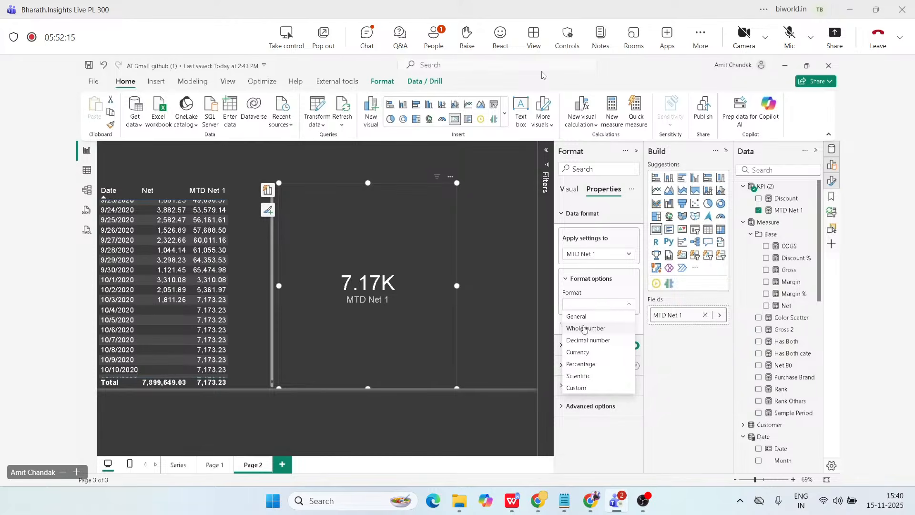
Format the card's MTD Net 1 as a decimal number with a thousands separator and 0 decimal places, then widen and shorten the card slightly.
left_click(585, 328)
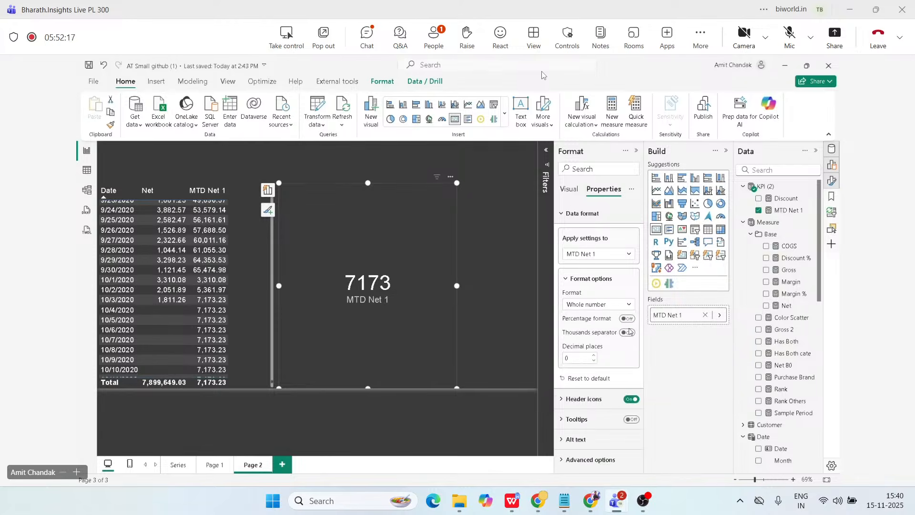
left_click(628, 332)
left_click(602, 305)
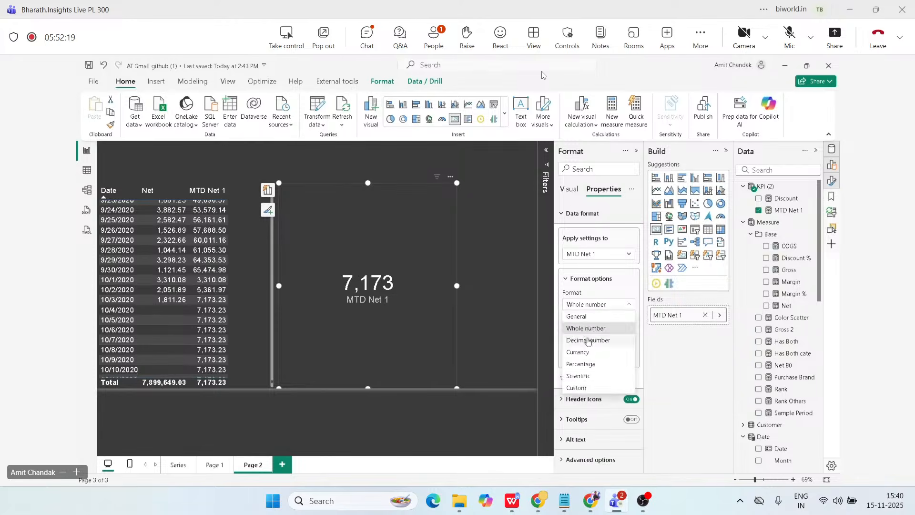
left_click(588, 340)
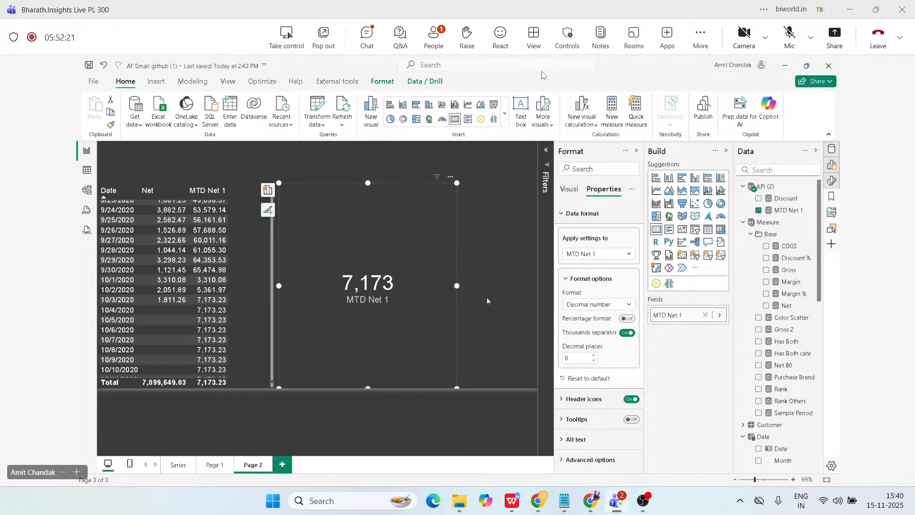
left_click_drag(457, 286, 469, 285)
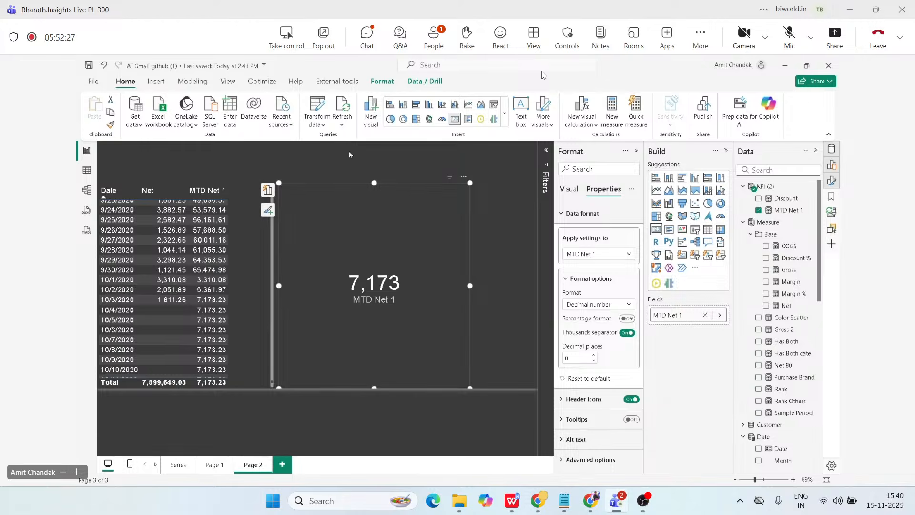
left_click_drag(375, 183, 374, 218)
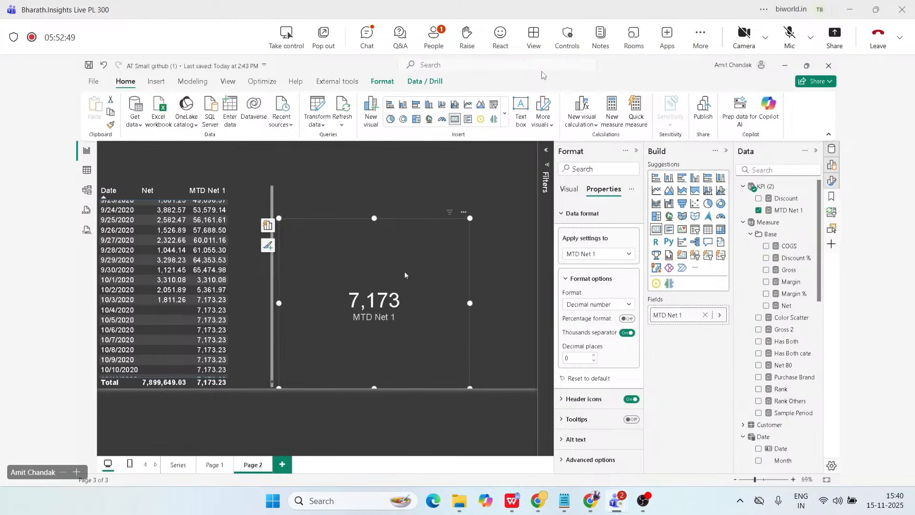
Review the DATESMTD filter in MTD Net 1, and change the Date table's calendar end date to date(2020,12,31).
left_click(744, 212)
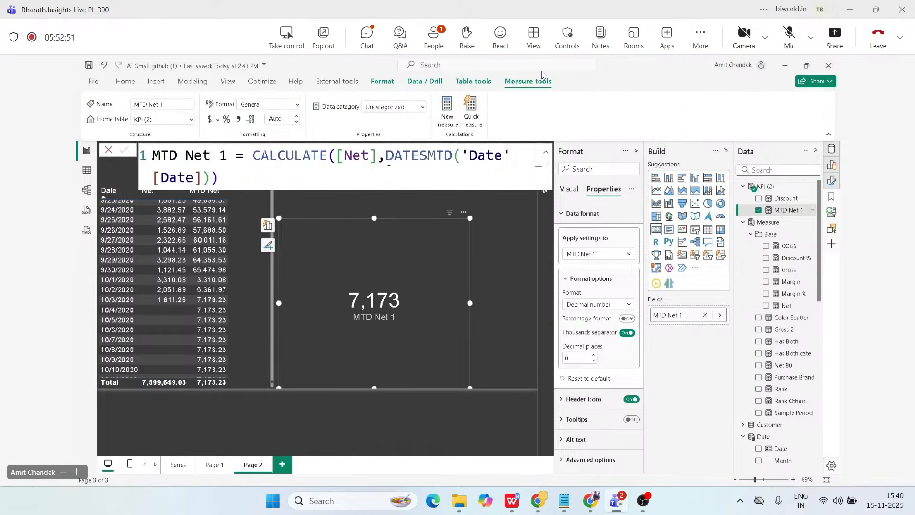
left_click_drag(389, 162, 395, 183)
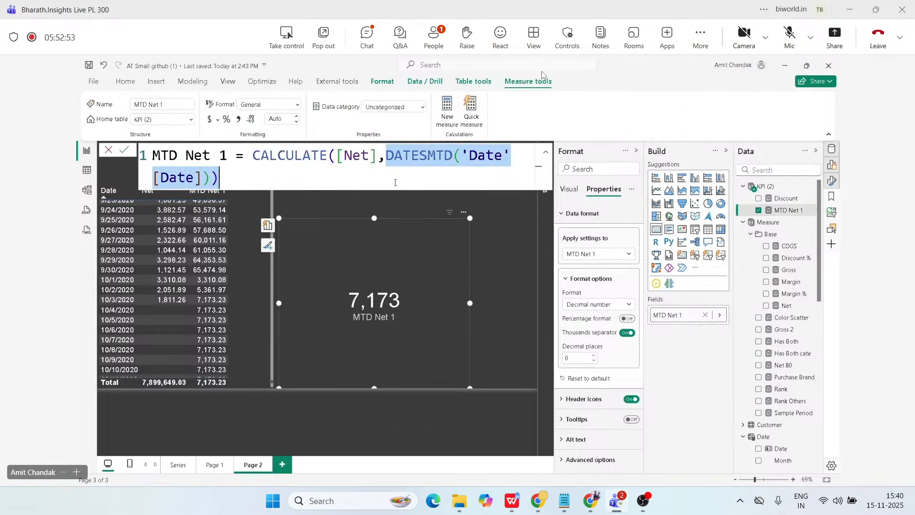
scroll(775, 335, "down", 4)
left_click(763, 287)
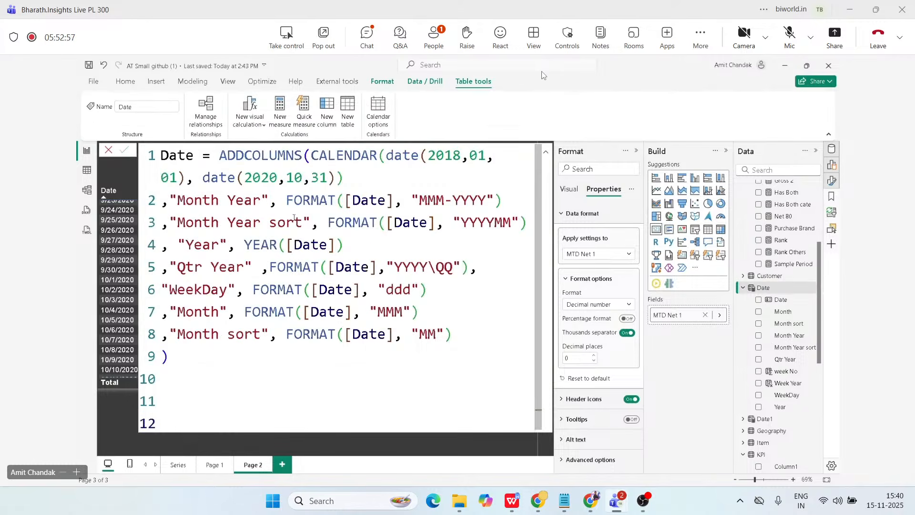
left_click_drag(329, 178, 244, 179)
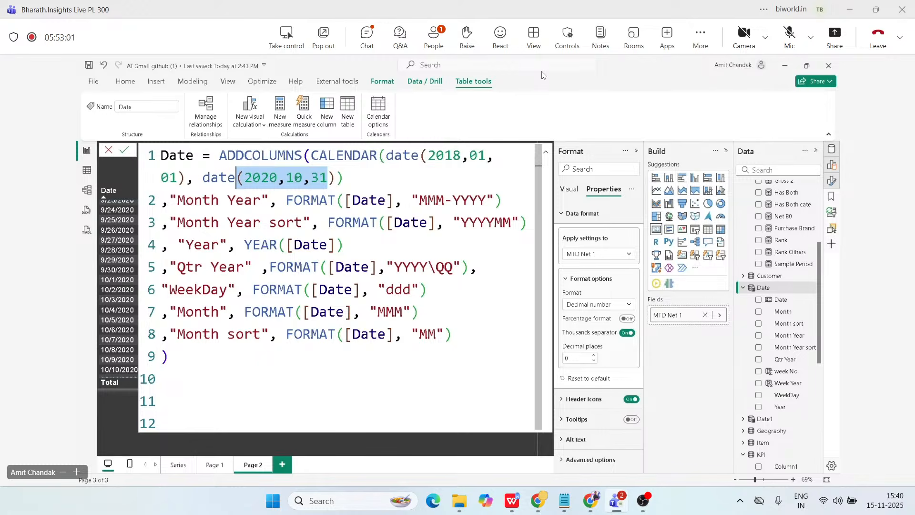
left_click(300, 178)
left_click_drag(302, 178, 294, 178)
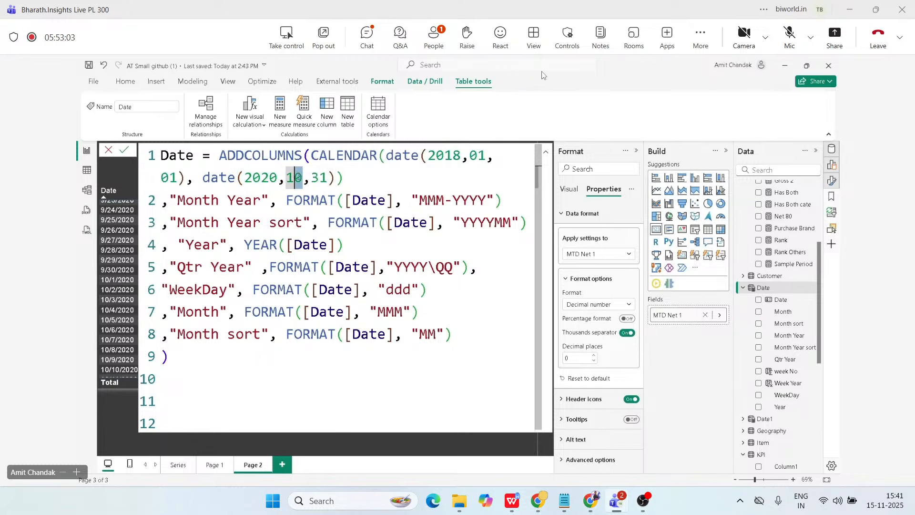
type("12")
left_click(124, 151)
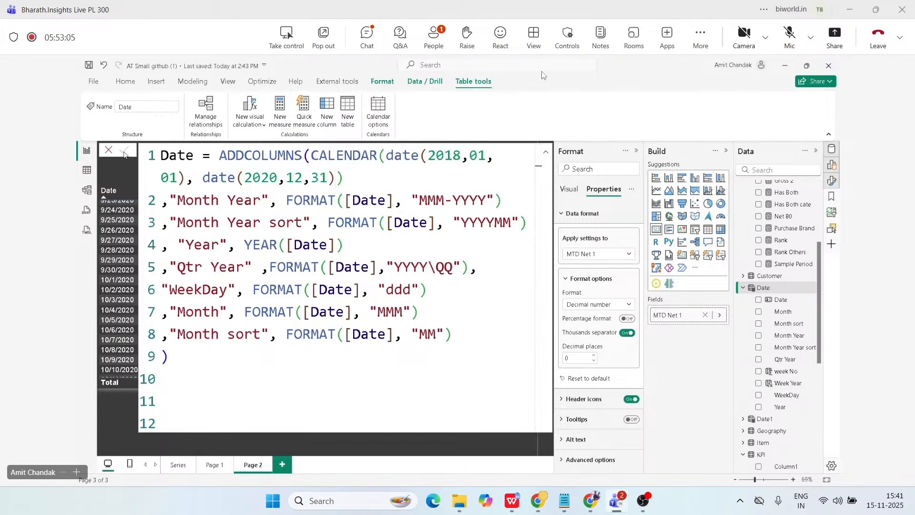
left_click(546, 154)
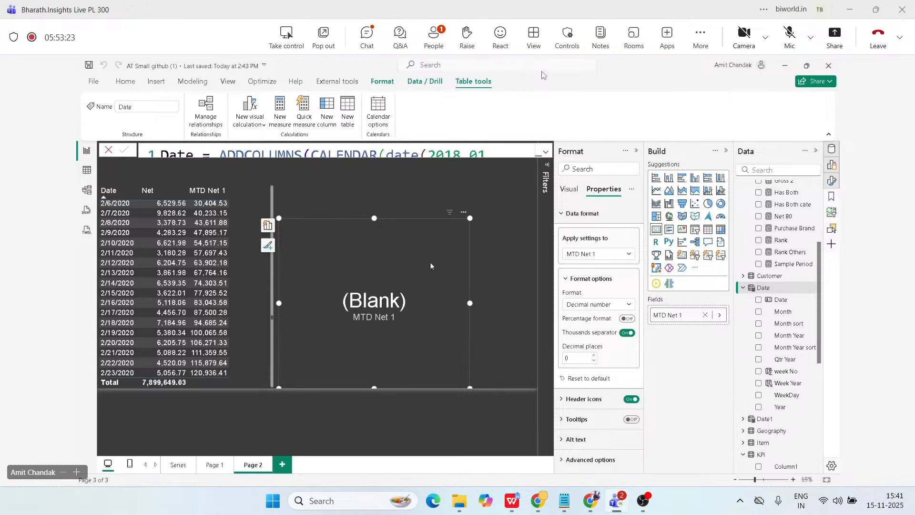
Shorten the MTD Net 1 card from its upper edge and place an empty slicer above it.
left_click_drag(374, 218, 369, 271)
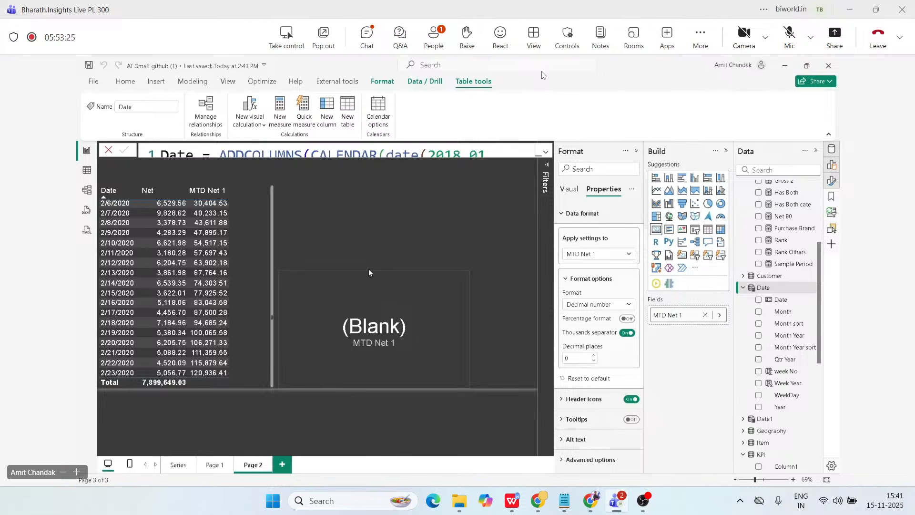
left_click(368, 270)
left_click(696, 230)
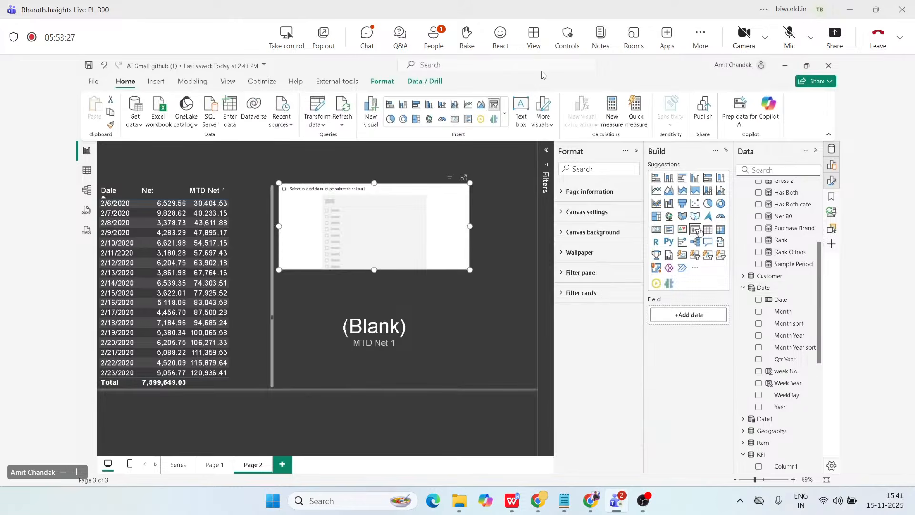
left_click_drag(415, 248, 409, 237)
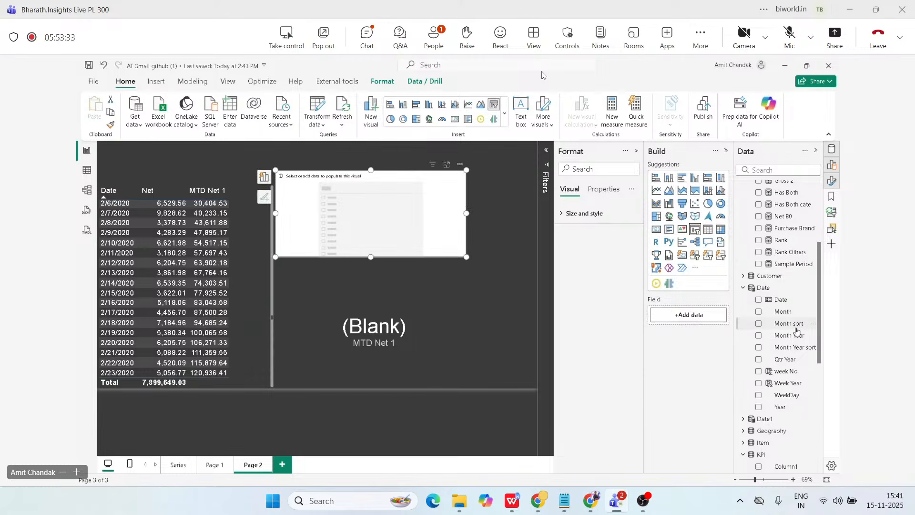
Use Month Year from the Date table as the slicer's field and filter the page to Dec-2019.
left_click(383, 211)
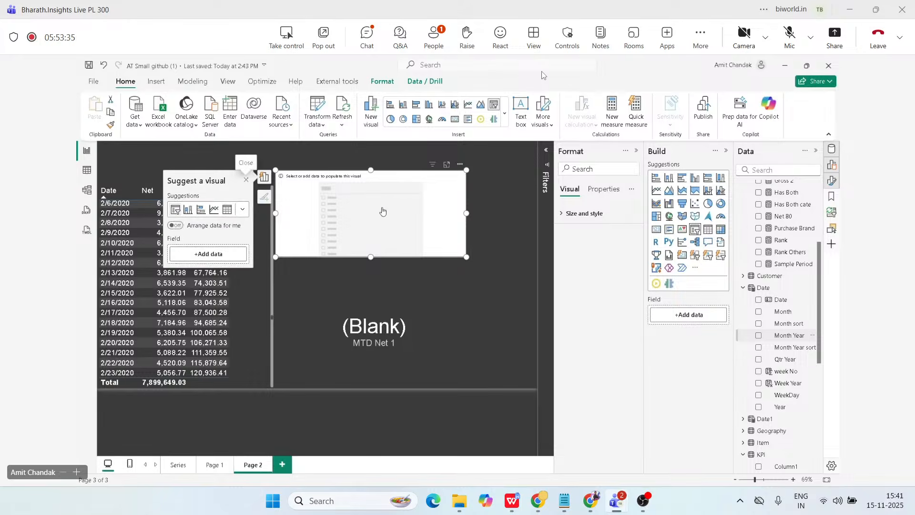
scroll(341, 225, "down", 5)
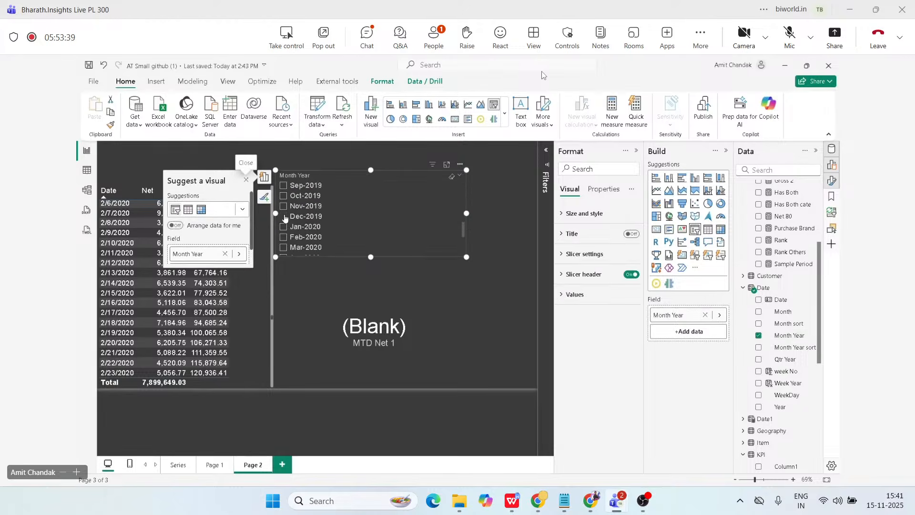
left_click(284, 217)
left_click(246, 181)
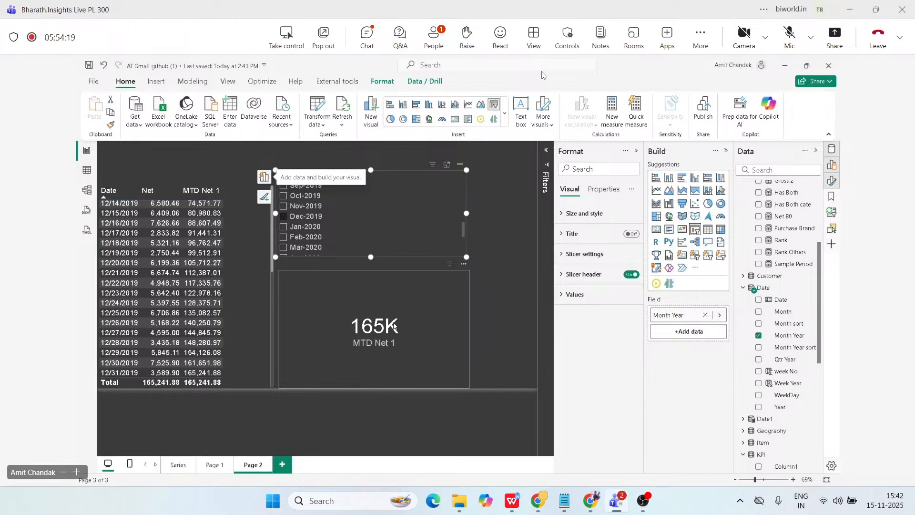
Move the Month Year slicer and the MTD Net 1 card farther from the Date table, and widen the table into the freed space.
left_click_drag(331, 340, 407, 336)
left_click_drag(383, 227, 462, 226)
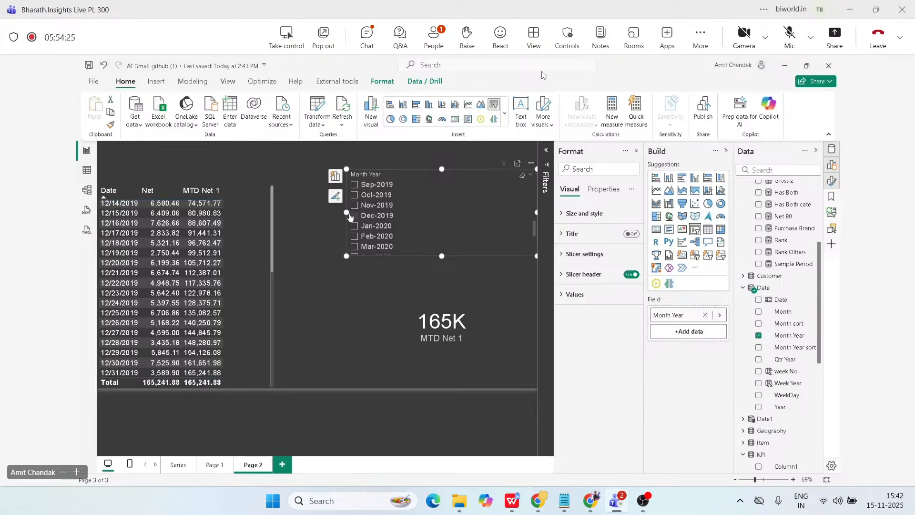
left_click_drag(336, 327, 408, 324)
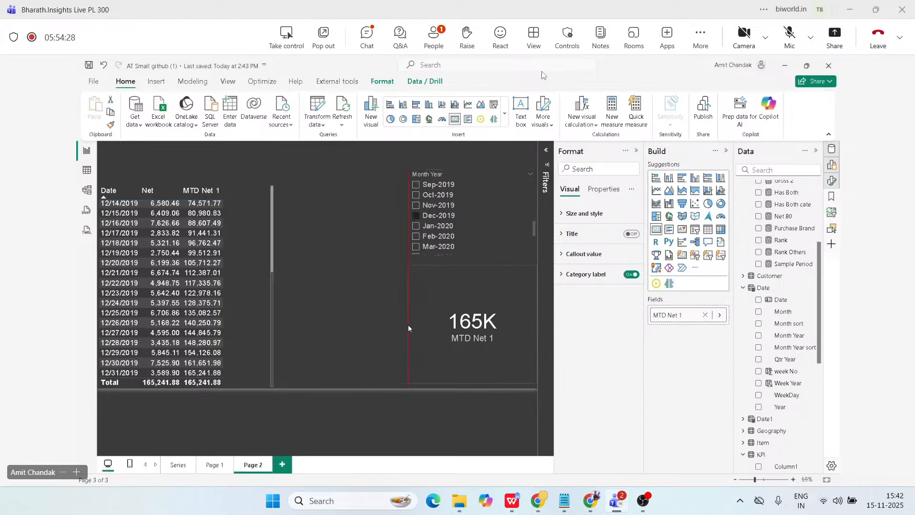
left_click(265, 288)
left_click_drag(272, 288, 347, 286)
Review the date argument of the MTD Net 1 measure and copy its entire formula.
scroll(773, 246, "up", 3)
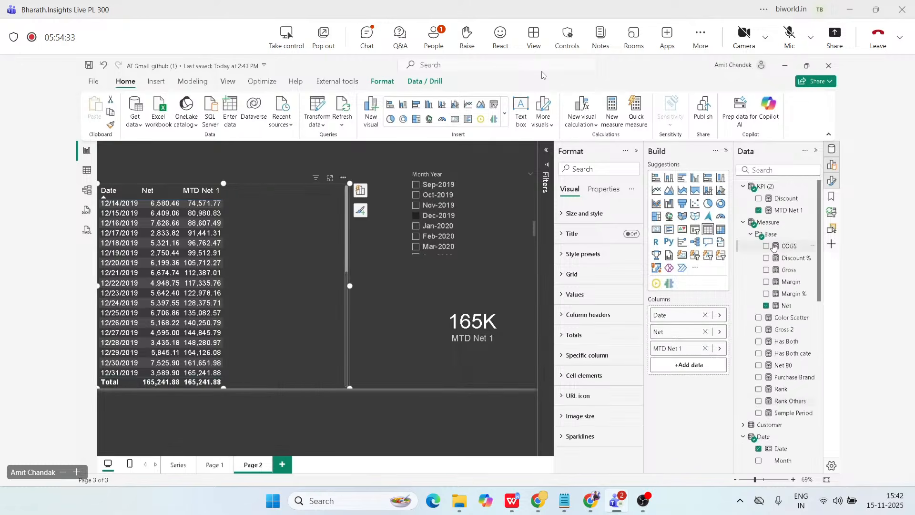
left_click(787, 210)
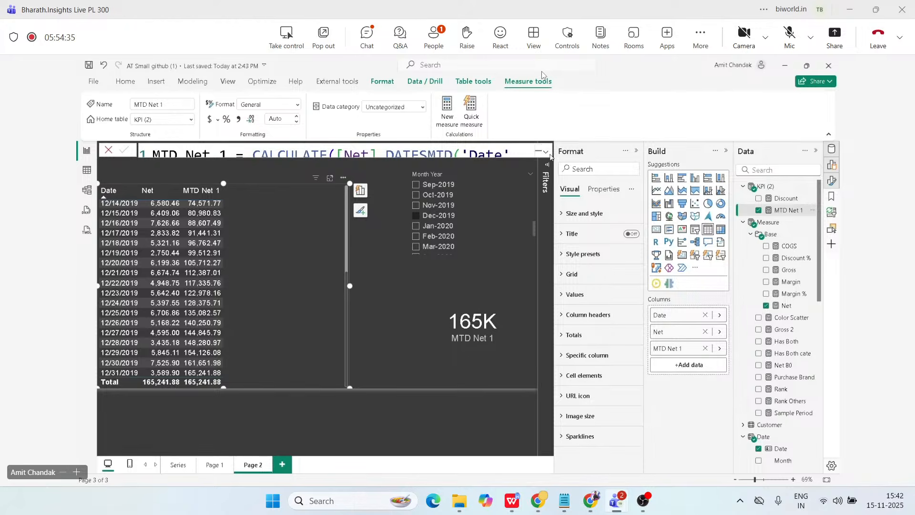
left_click(547, 153)
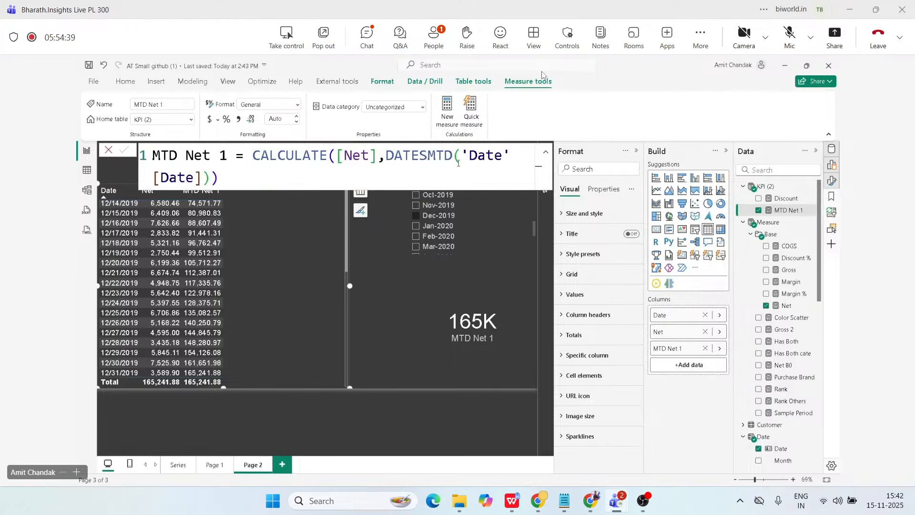
left_click_drag(459, 162, 203, 178)
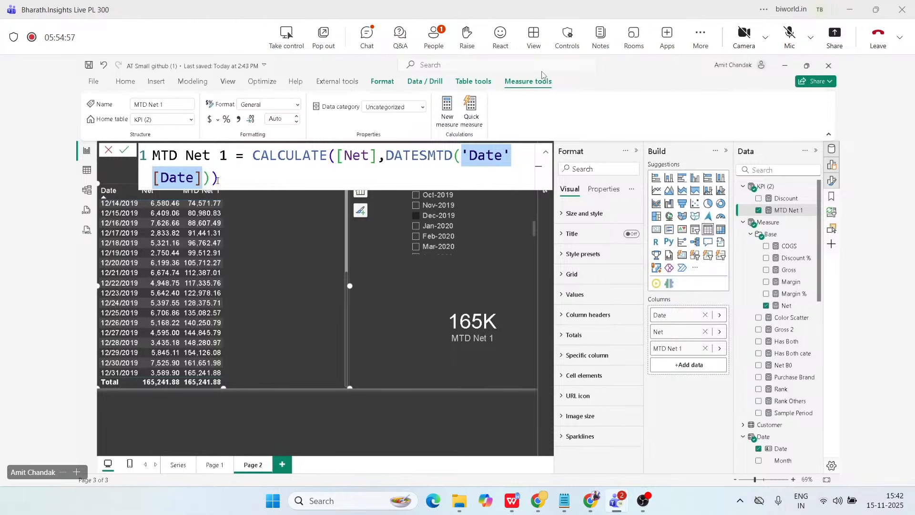
left_click_drag(217, 180, 149, 160)
key("ctrl+c")
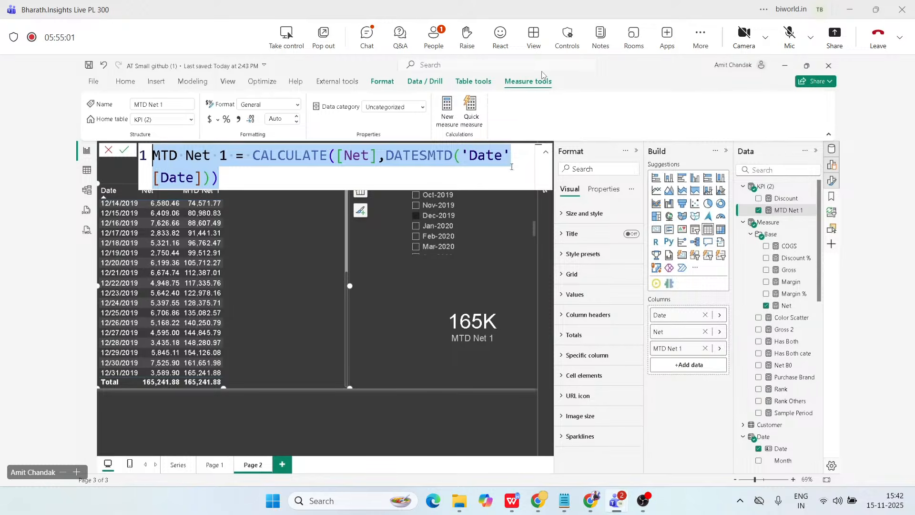
left_click(546, 154)
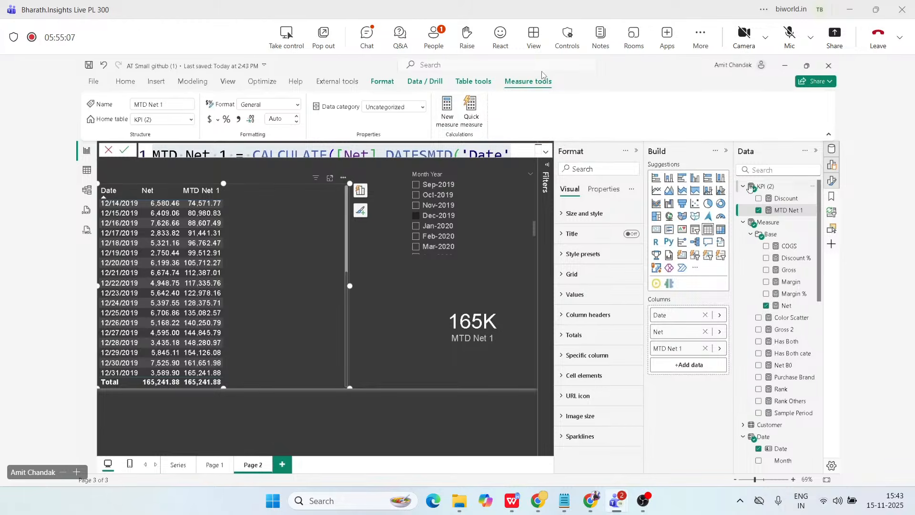
Create a new measure in KPI (2) from the copied MTD Net 1 formula and name it LMTD Net 1.
left_click(782, 211)
left_click(448, 122)
key("ctrl+v")
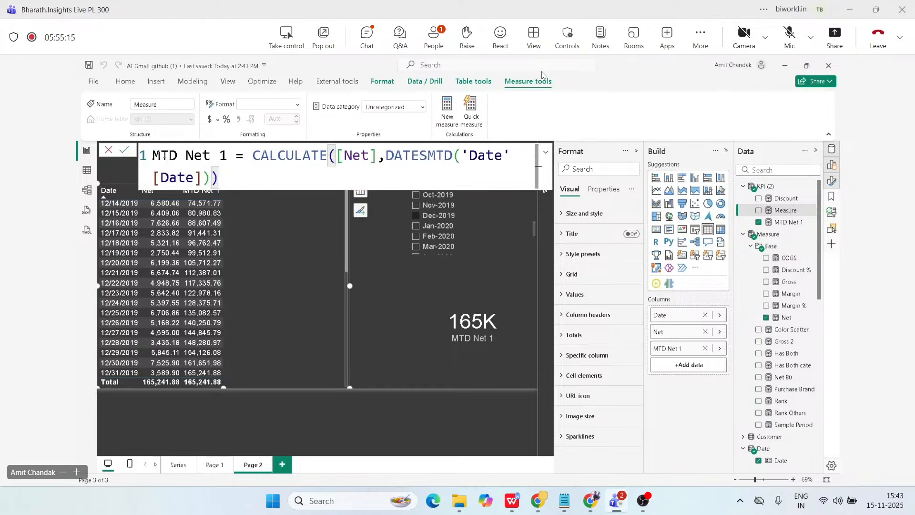
key("ctrl+Home")
type("L")
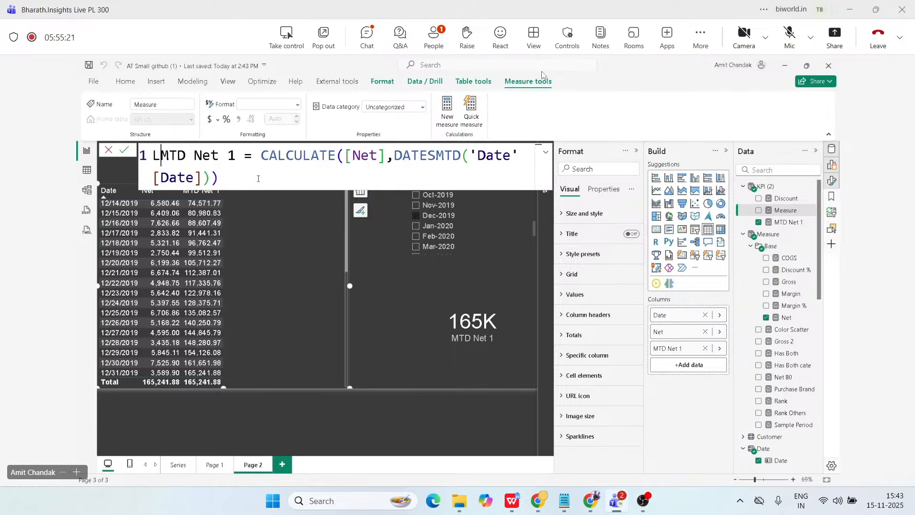
Nest a DATEADD function around 'Date'[Date] inside the DATESMTD call of the LMTD Net 1 formula.
left_click(472, 157)
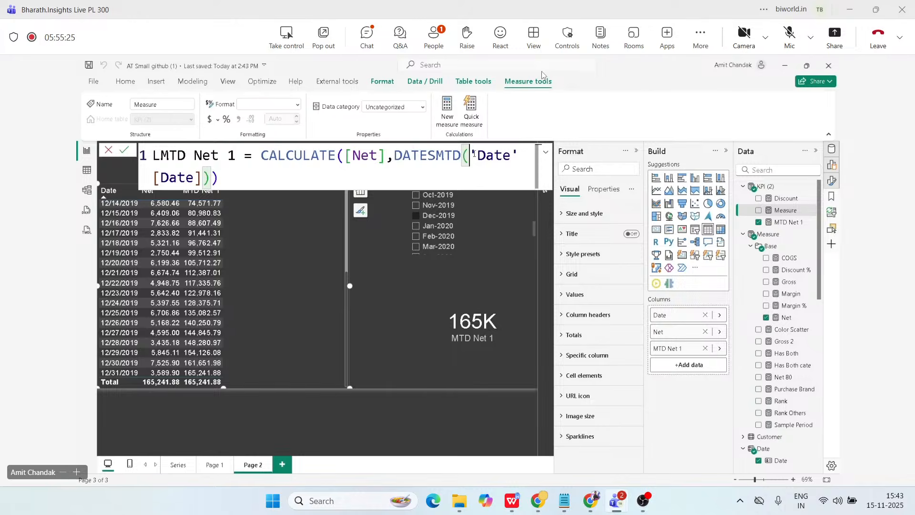
type("date")
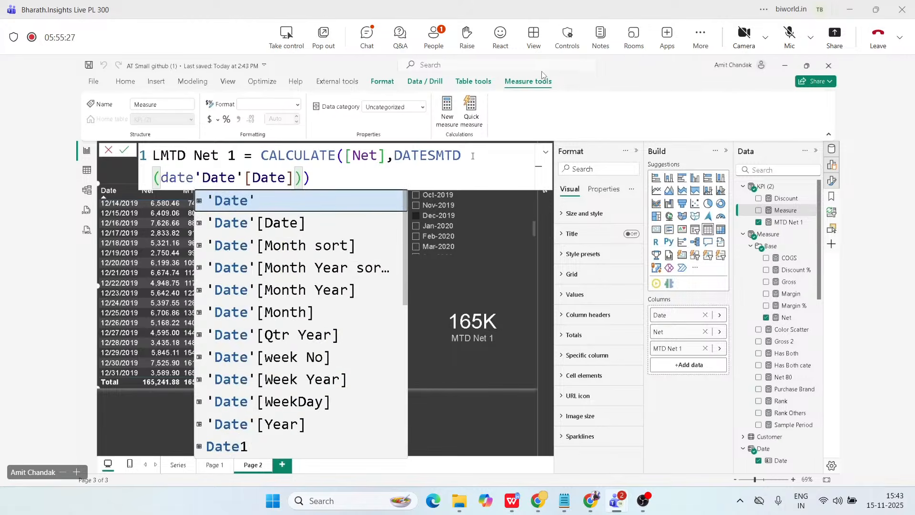
type("add")
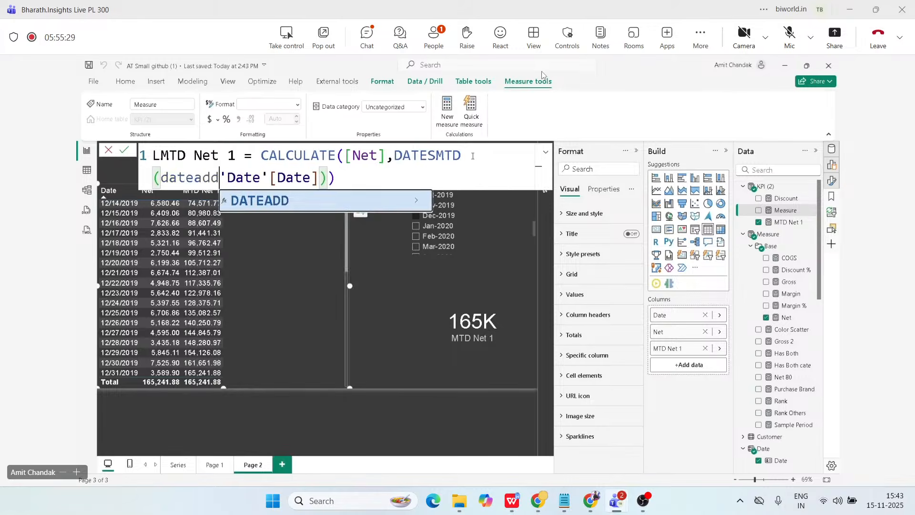
type("(")
key("Right")
key("Right")
key("Right")
key("Right")
key("Right")
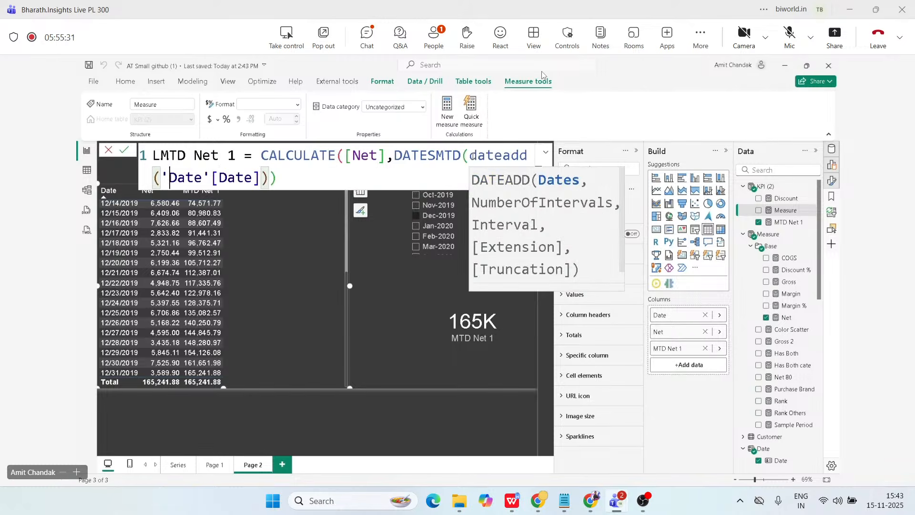
key("Right")
key("Right")
key("Right")
key("Right")
key("Right")
key("Right")
key("Right")
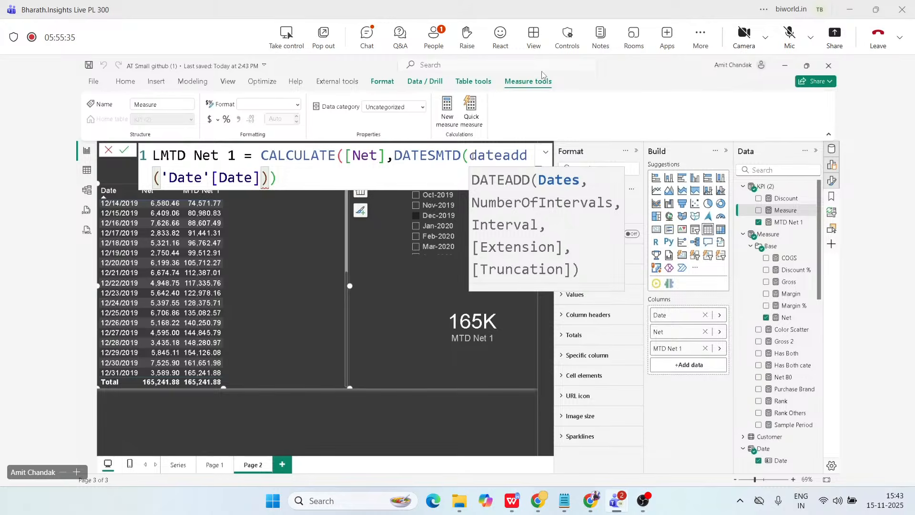
Complete DATEADD with an interval count of -1 and the MONTH interval, close the formula's parentheses and commit LMTD Net 1.
type(",")
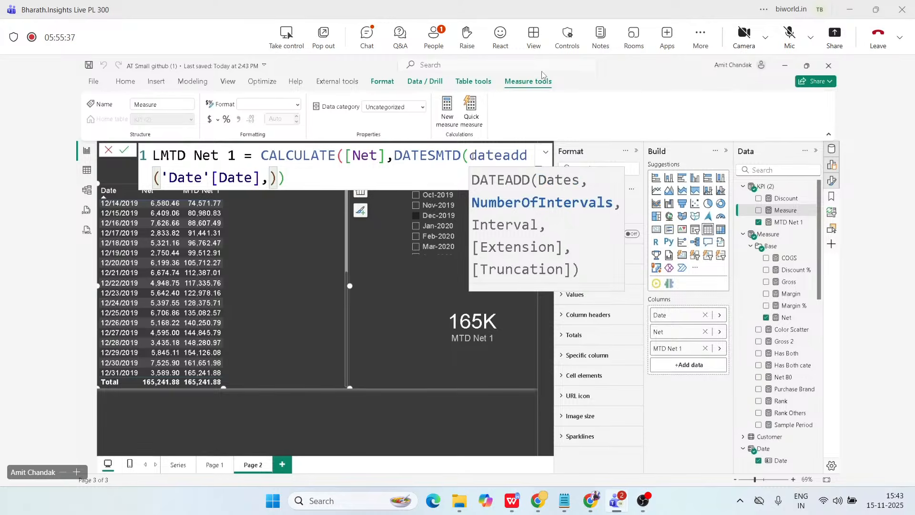
type("-1")
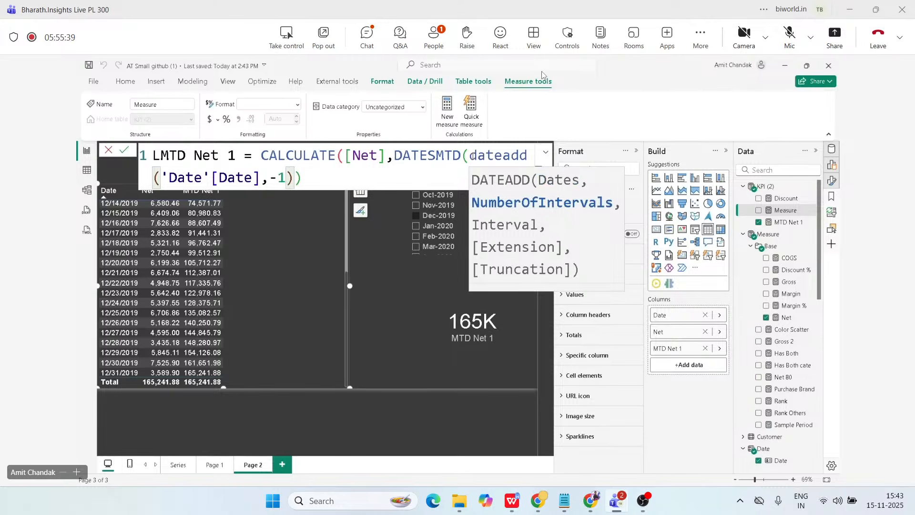
type(",")
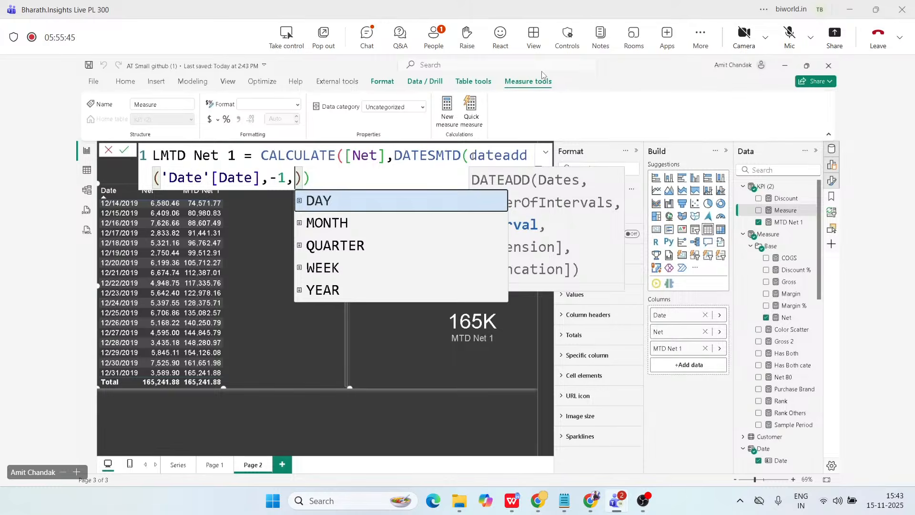
key("Down")
key("Return")
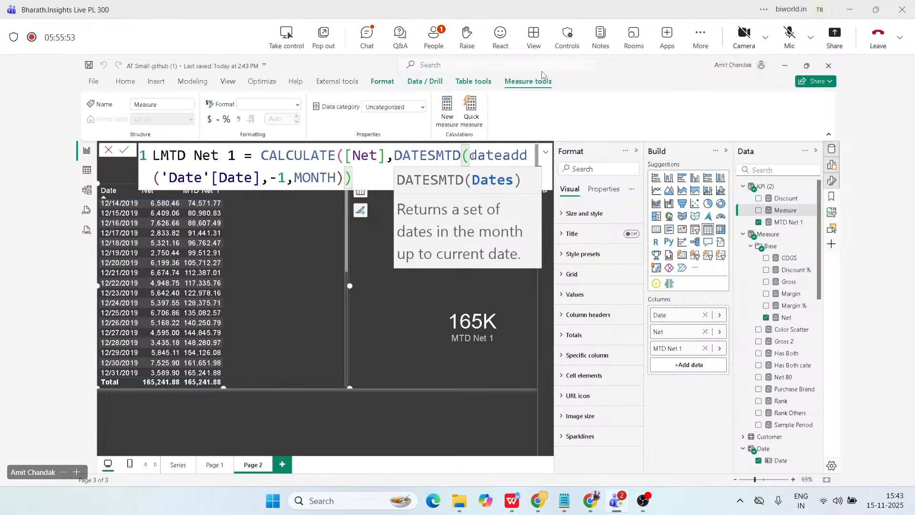
type(")")
key("Return")
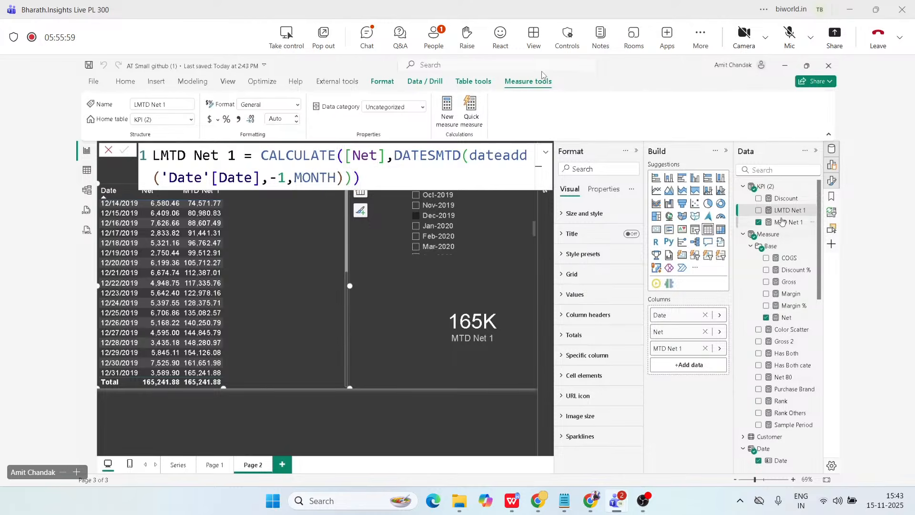
Add LMTD Net 1 as a column of the Date table visual and clear the Dec-2019 selection in the Month Year slicer.
left_click_drag(795, 210, 297, 260)
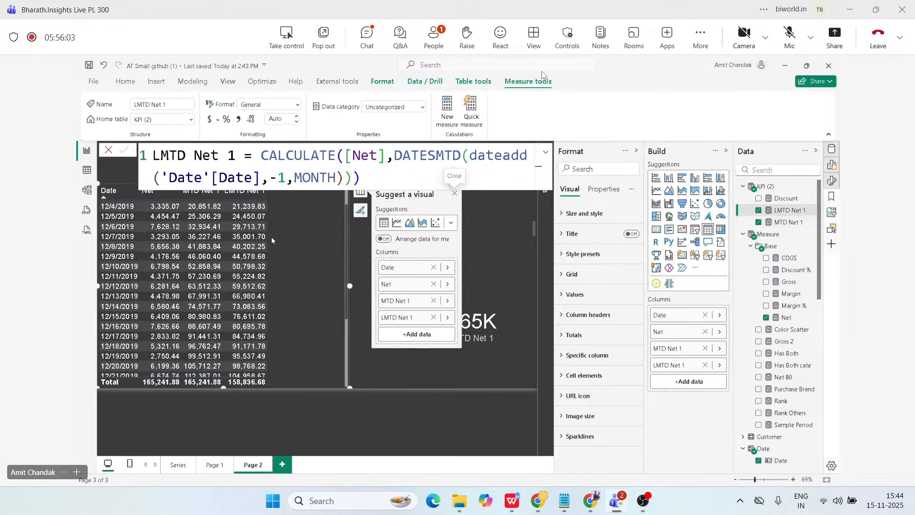
scroll(271, 237, "down", 3)
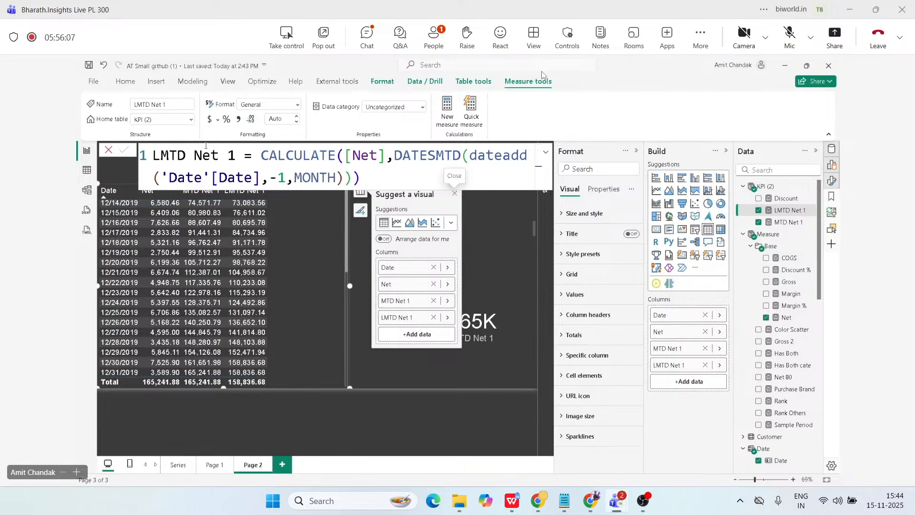
left_click(454, 192)
left_click(489, 159)
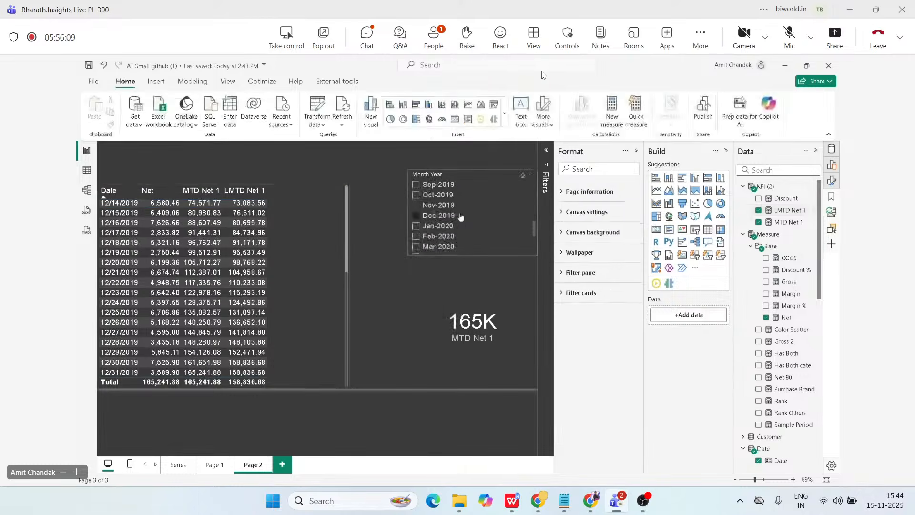
left_click(415, 215)
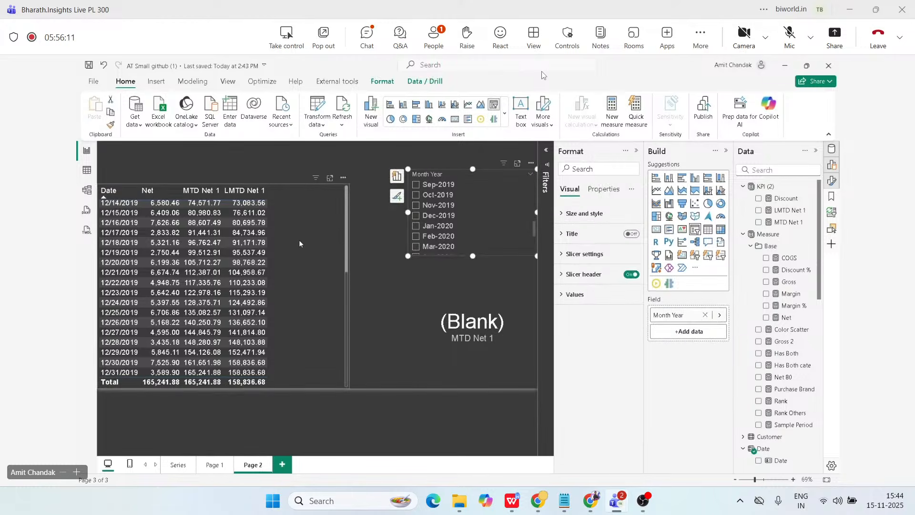
Compare MTD Net 1 with LMTD Net 1 by date, around the 2019-2020 turn and across October and November 2018.
scroll(302, 241, "up", 10)
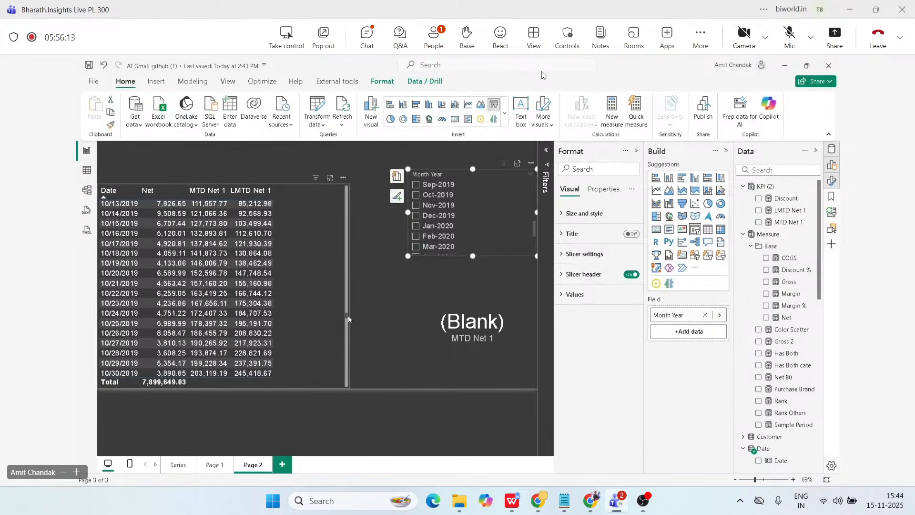
scroll(346, 305, "down", 7)
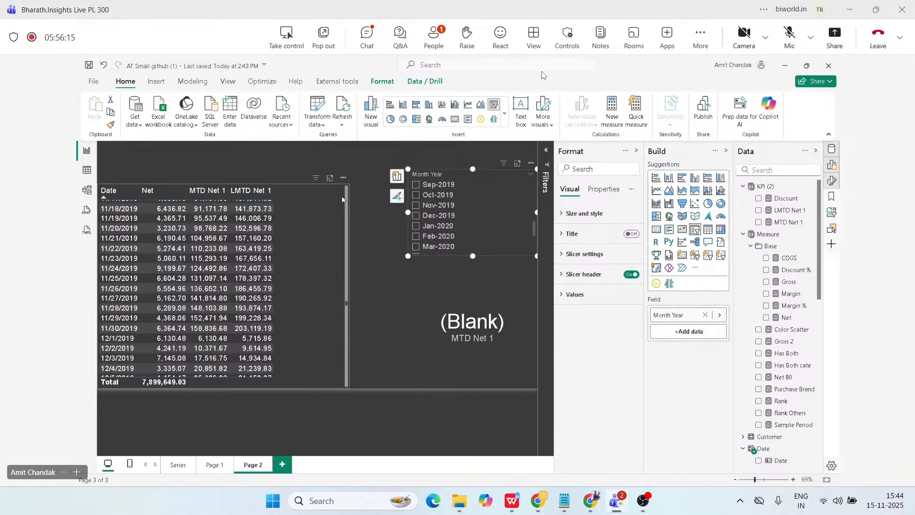
scroll(342, 200, "down", 10)
left_click(345, 198)
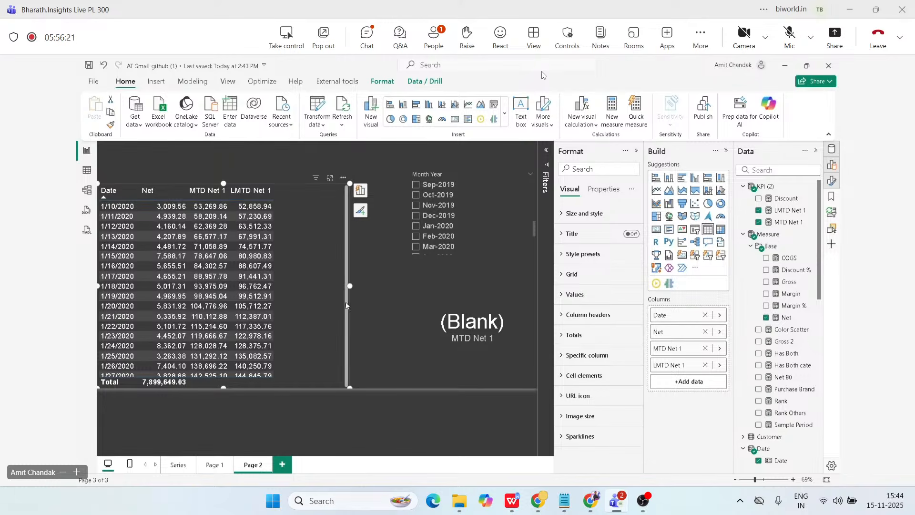
scroll(342, 242, "up", 4)
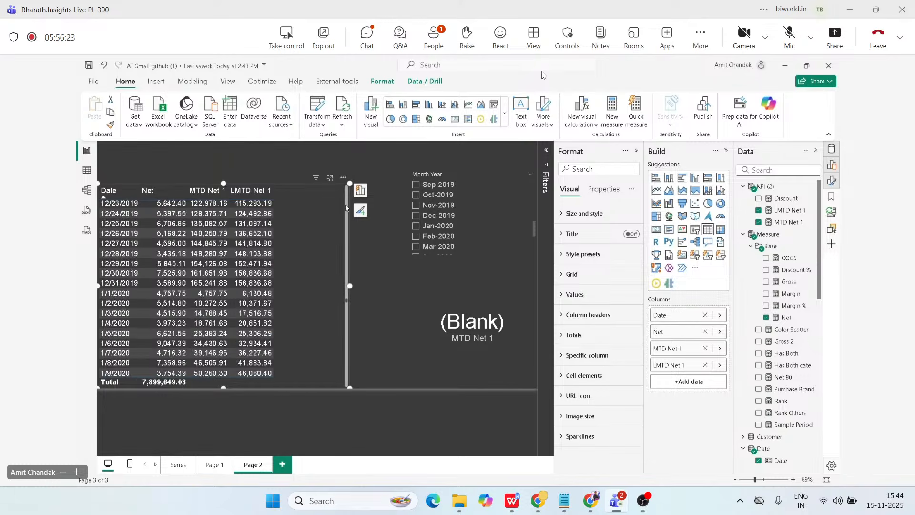
scroll(345, 205, "up", 15)
scroll(347, 207, "up", 10)
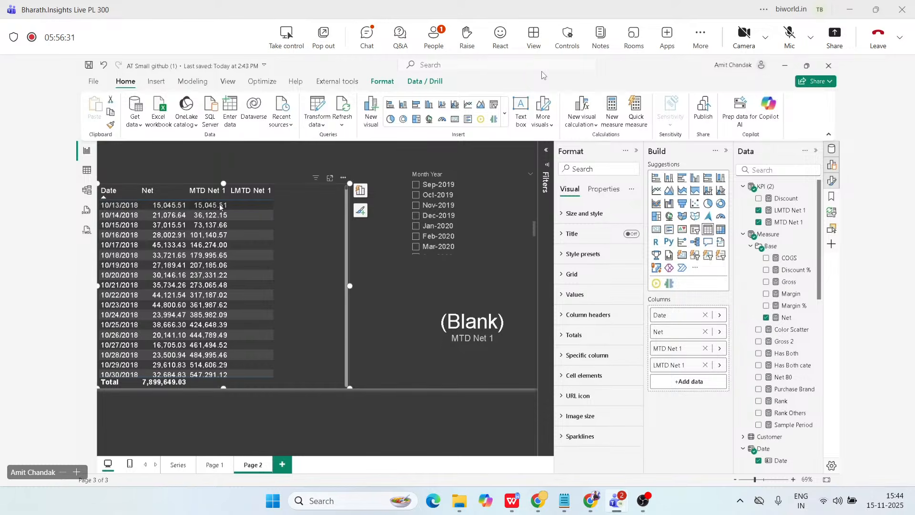
scroll(247, 222, "down", 5)
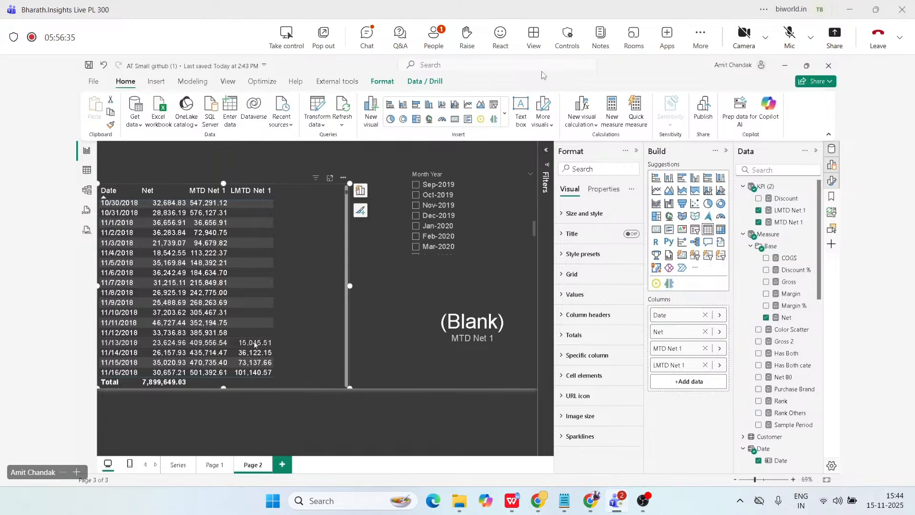
scroll(255, 343, "up", 5)
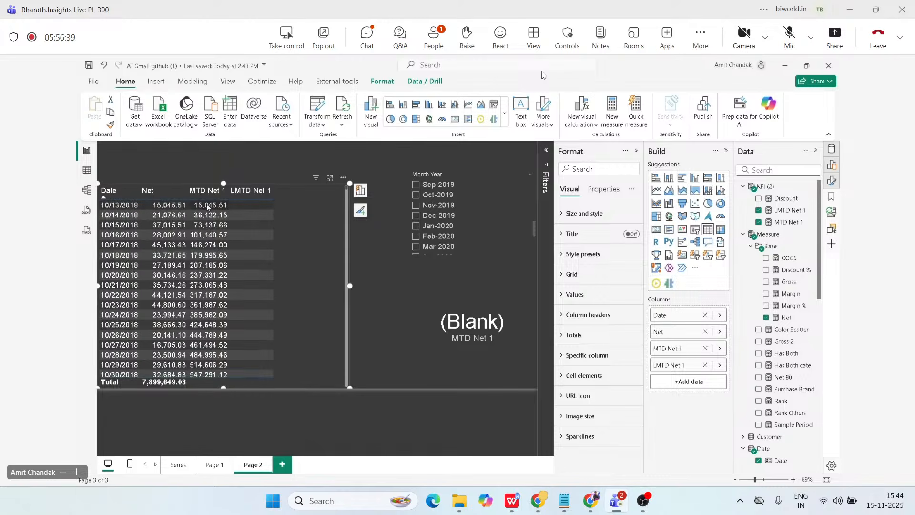
scroll(240, 279, "down", 4)
scroll(240, 279, "down", 2)
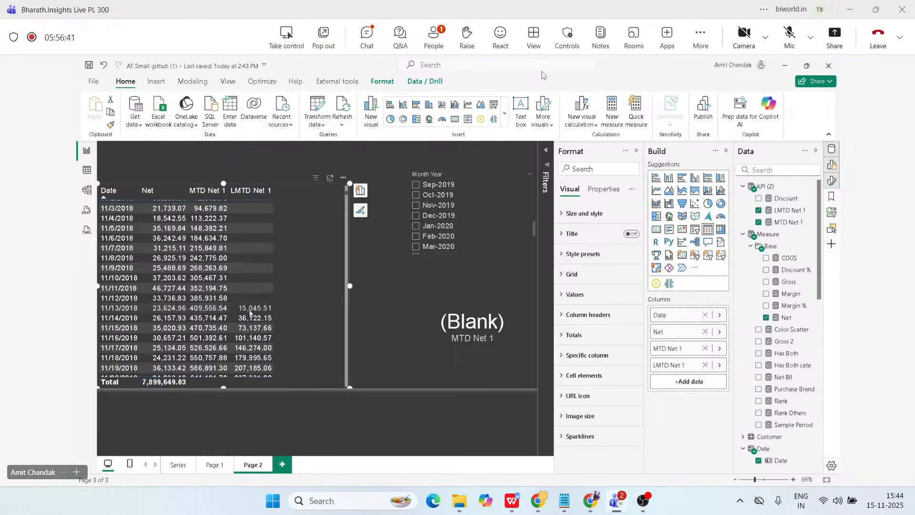
scroll(242, 290, "up", 6)
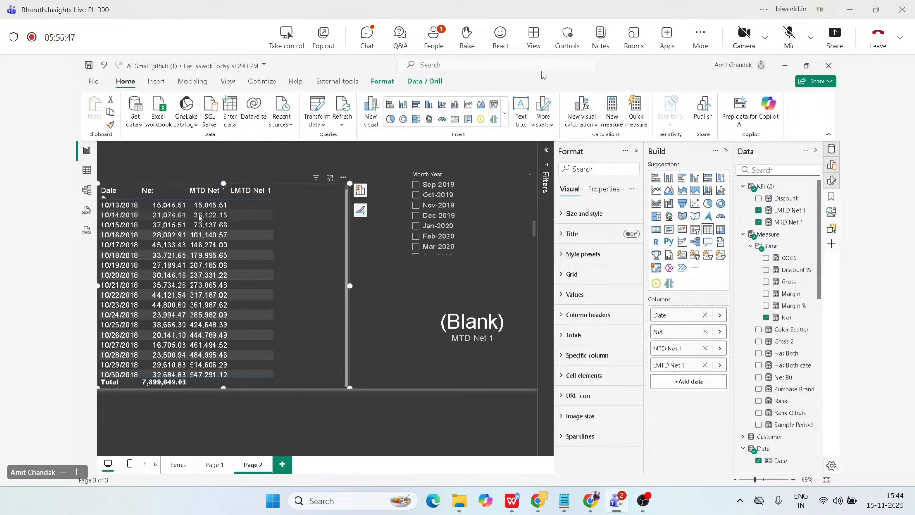
scroll(253, 253, "down", 7)
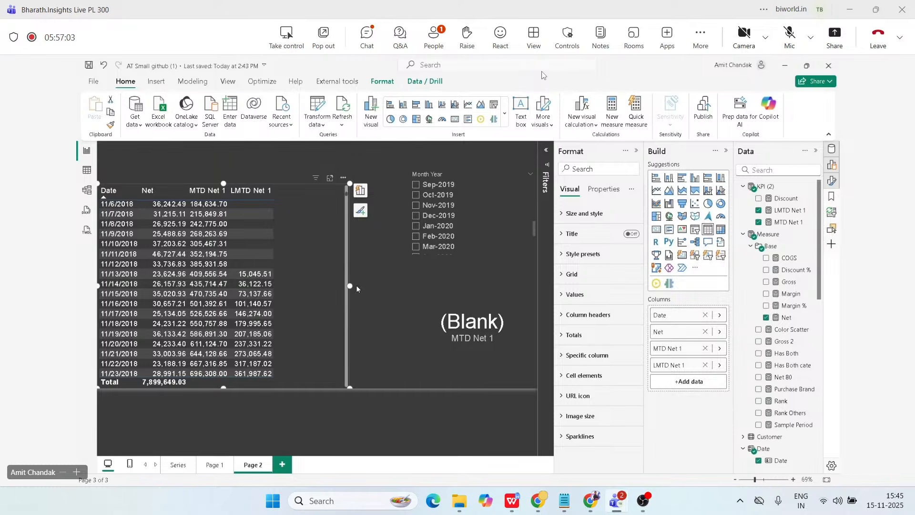
Widen the Date table visual and create a new measure named Previous Month in the KPI (2) table.
left_click_drag(356, 286, 388, 286)
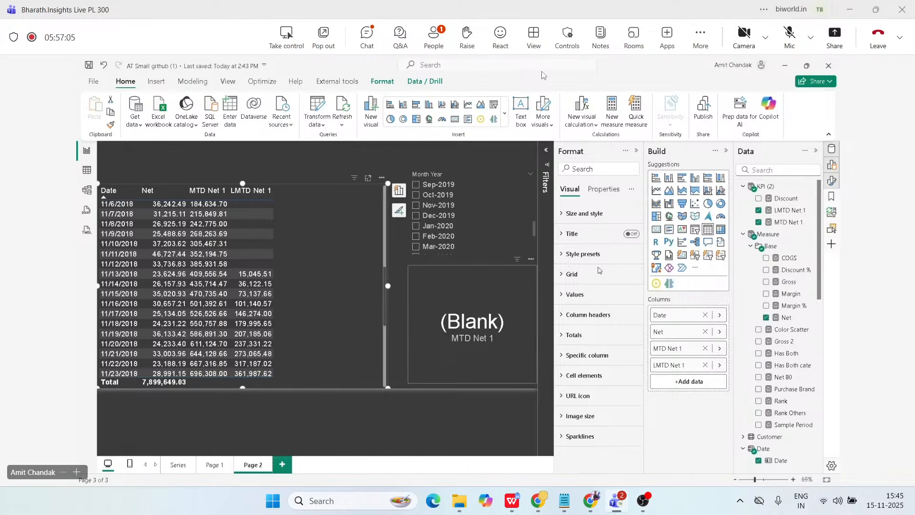
left_click(772, 188)
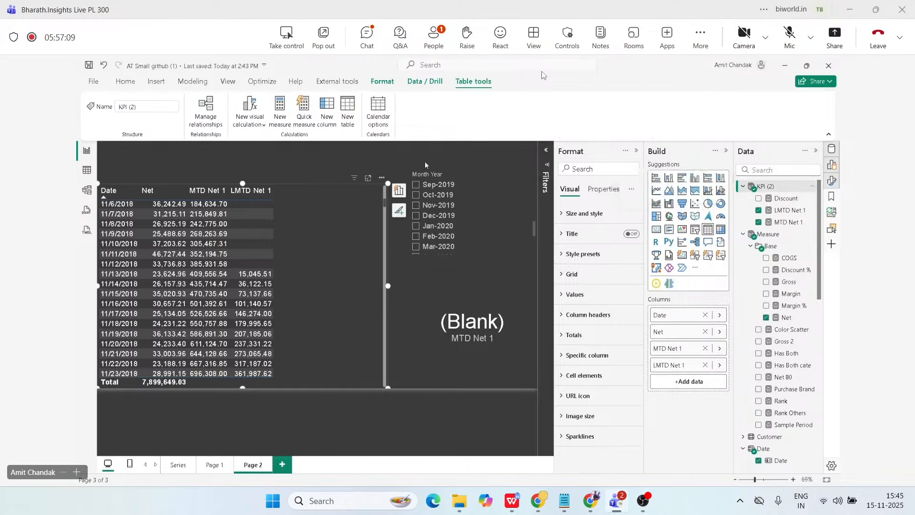
left_click(279, 119)
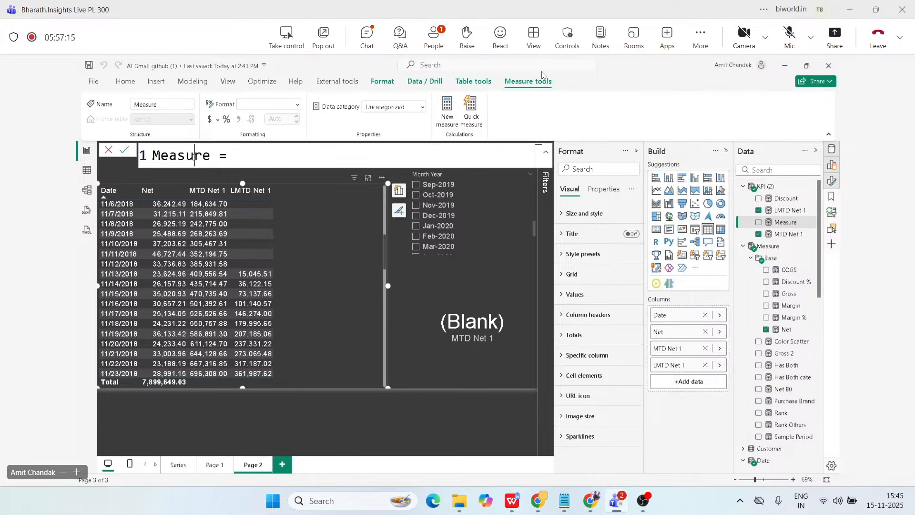
double_click(195, 156)
type("Previouse")
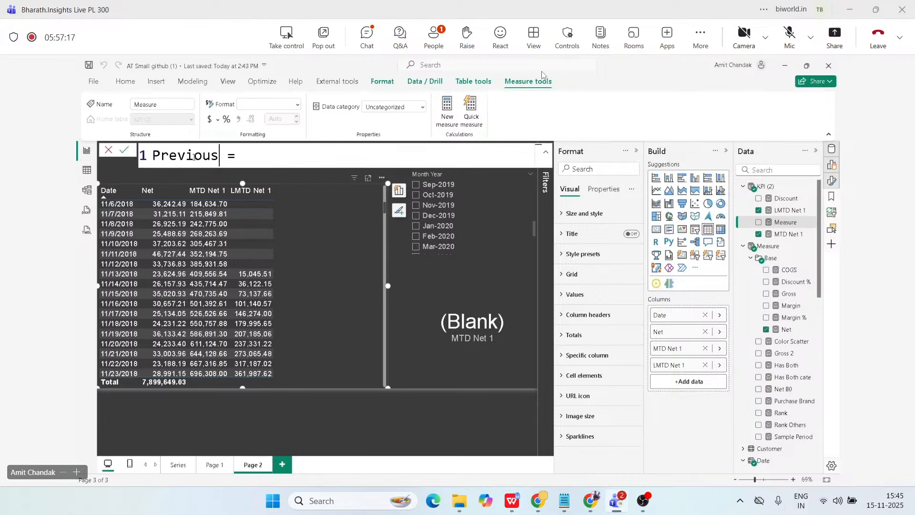
key("BackSpace")
key("BackSpace")
key("BackSpace")
key("BackSpace")
key("BackSpace")
key("BackSpace")
type("vious Month")
Define the Previous Month measure as CALCULATE([Net], PREVIOUSMONTH('Date'[Date])) and commit it.
key("End")
type("CALCULATE(")
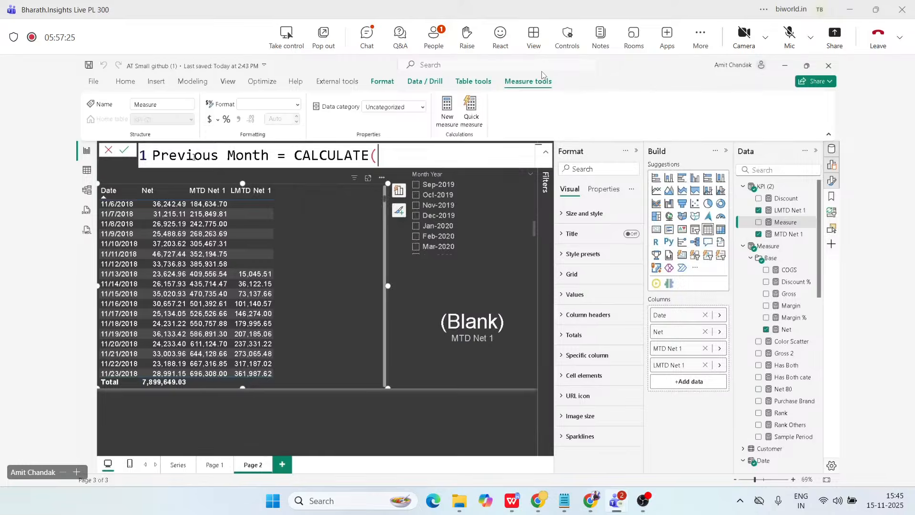
type("[ne")
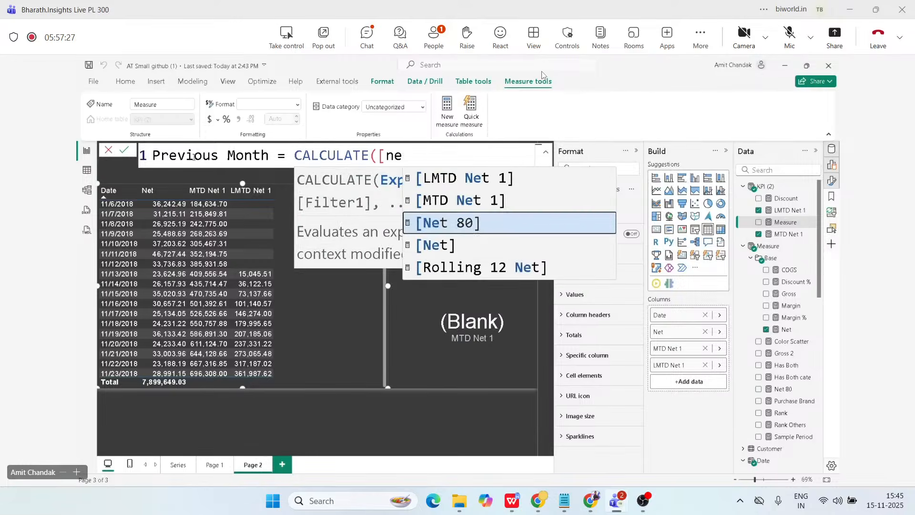
type("t], ")
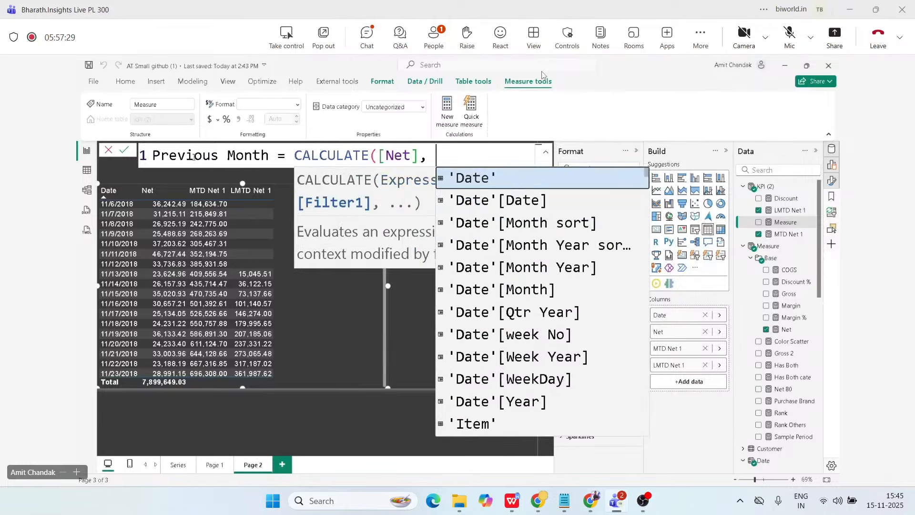
type("pre")
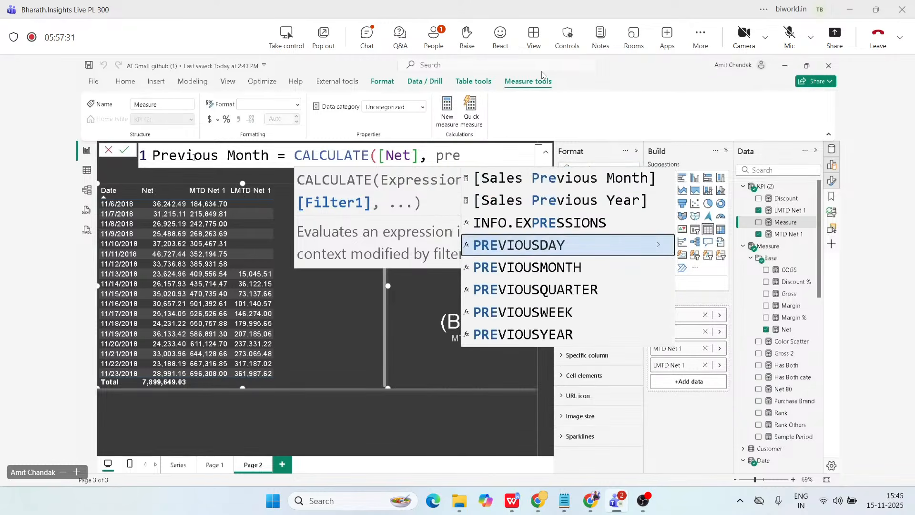
key("Down")
key("Tab")
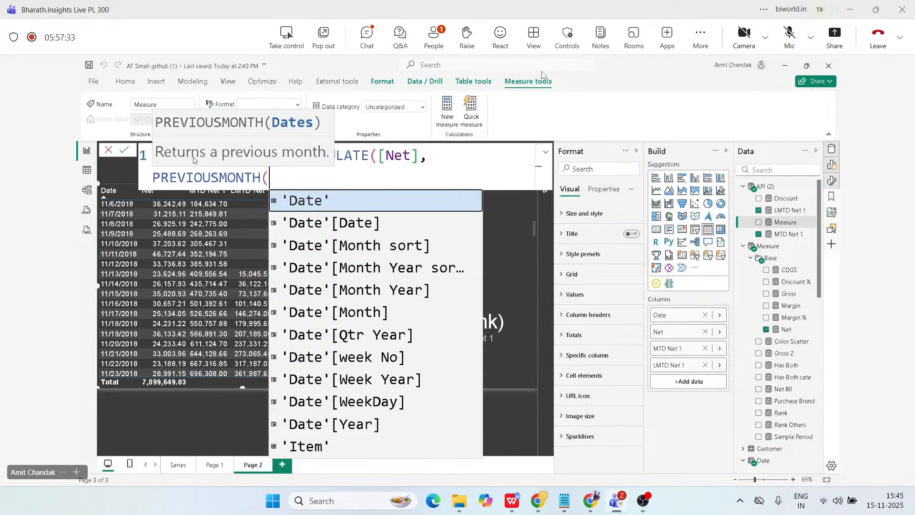
key("Down")
key("Tab")
type(")")
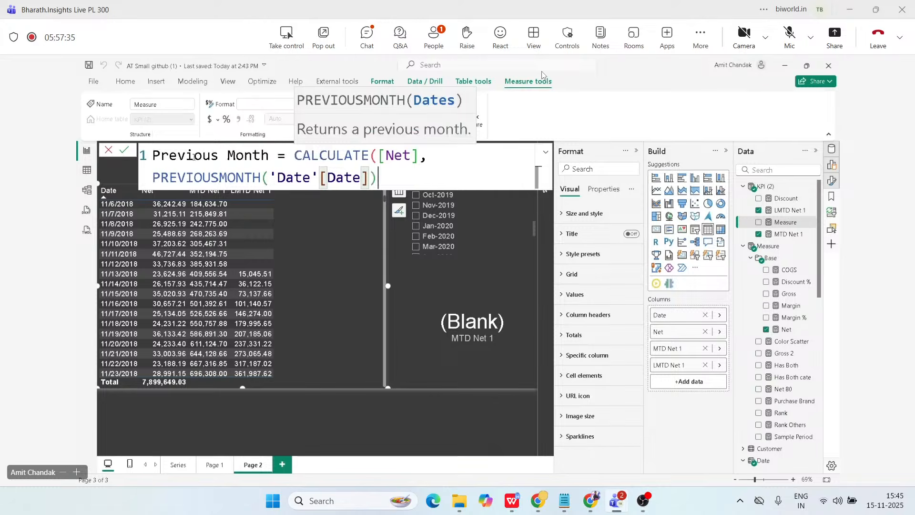
type(")")
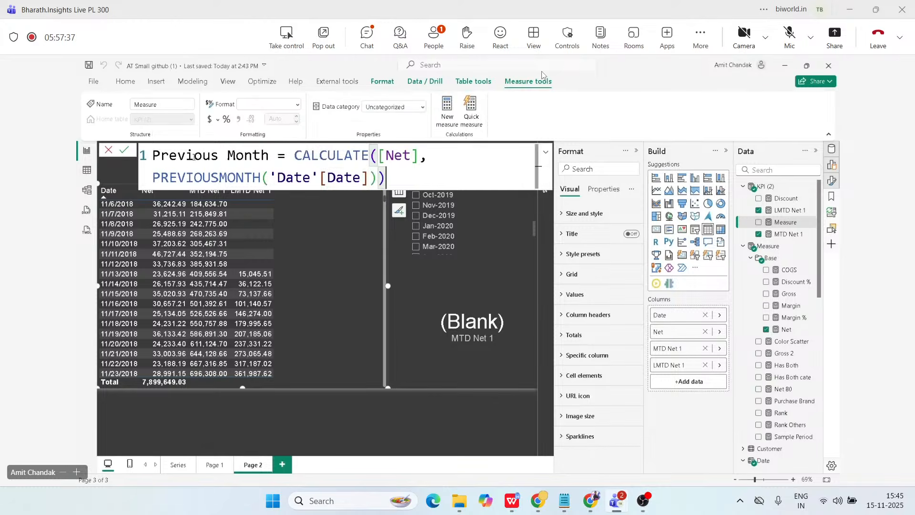
key("Return")
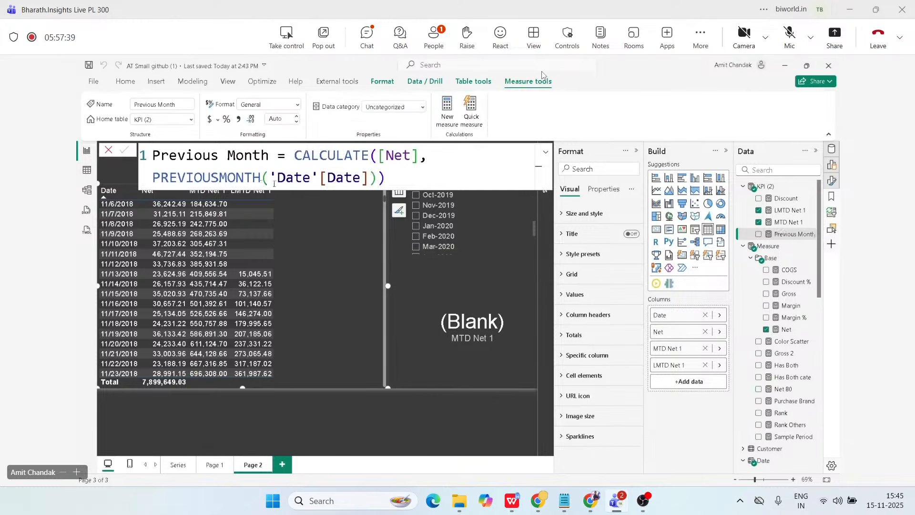
Add Previous Month as a column of the Date table visual and review its values around the start of November 2018.
left_click(546, 155)
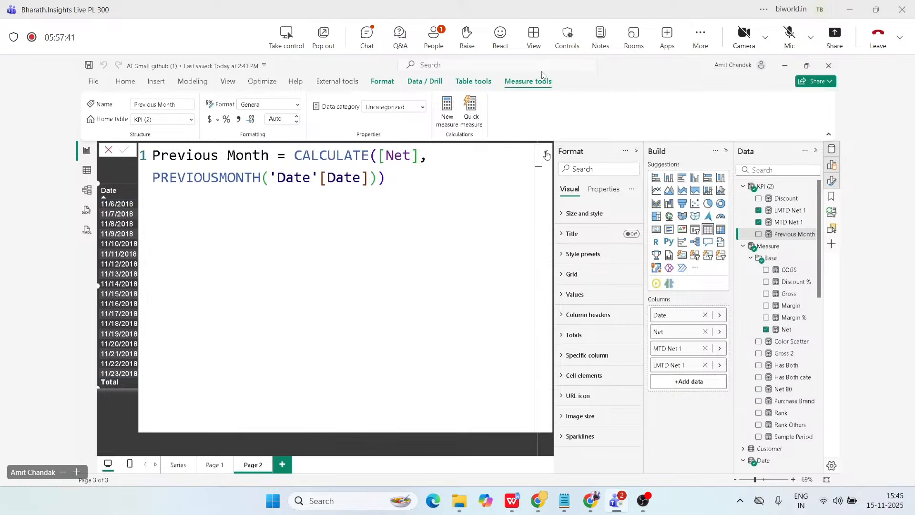
left_click(547, 154)
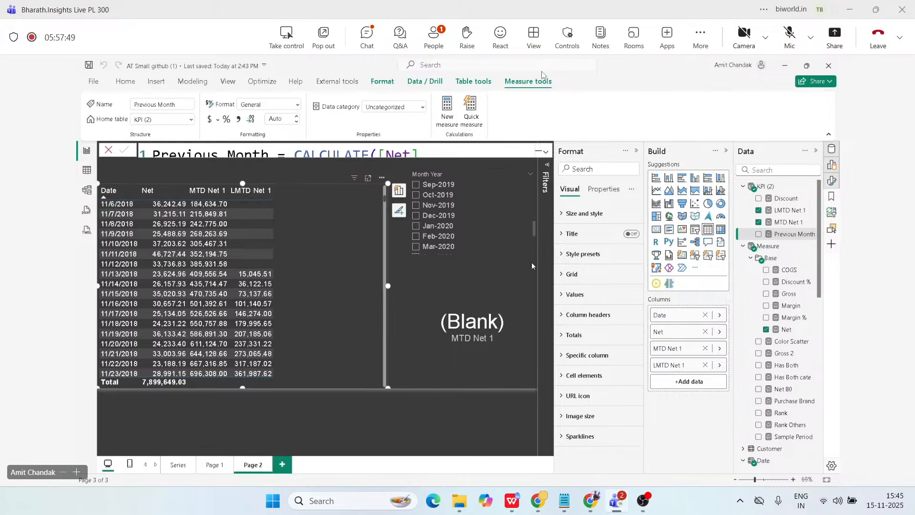
double_click(193, 154)
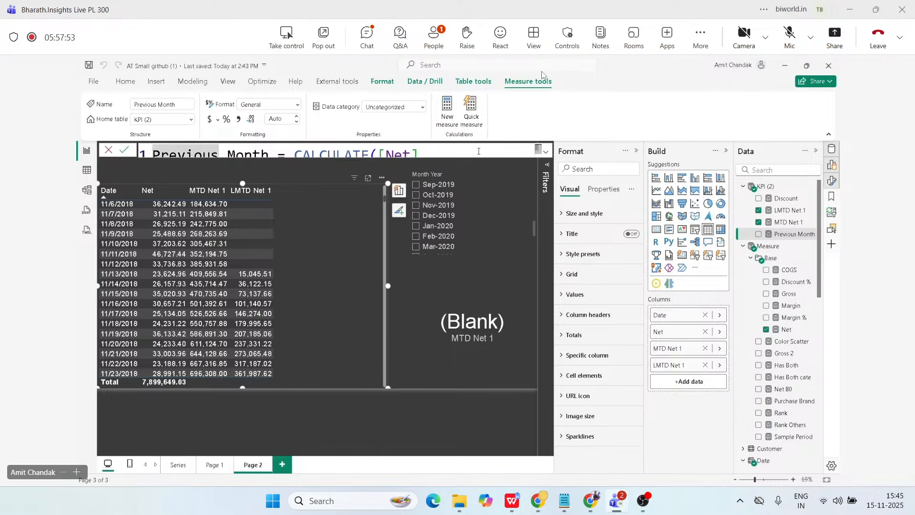
left_click(546, 152)
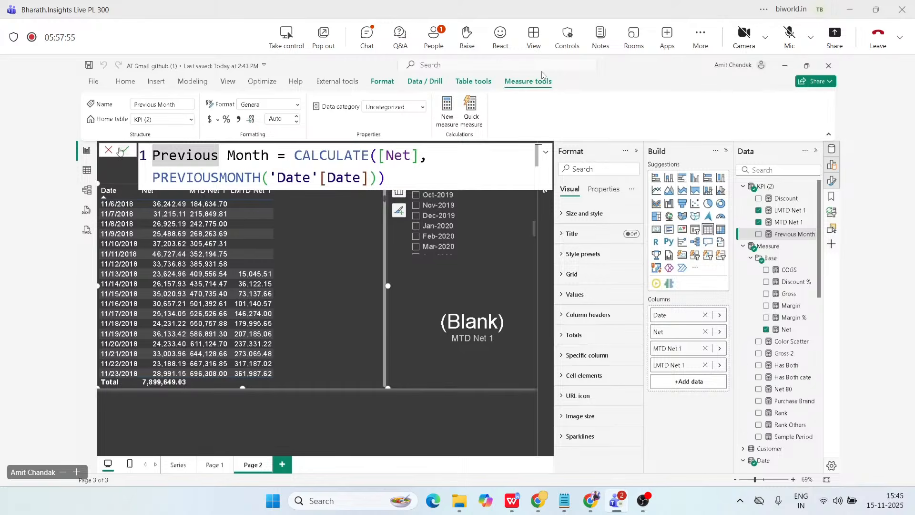
left_click_drag(778, 233, 334, 245)
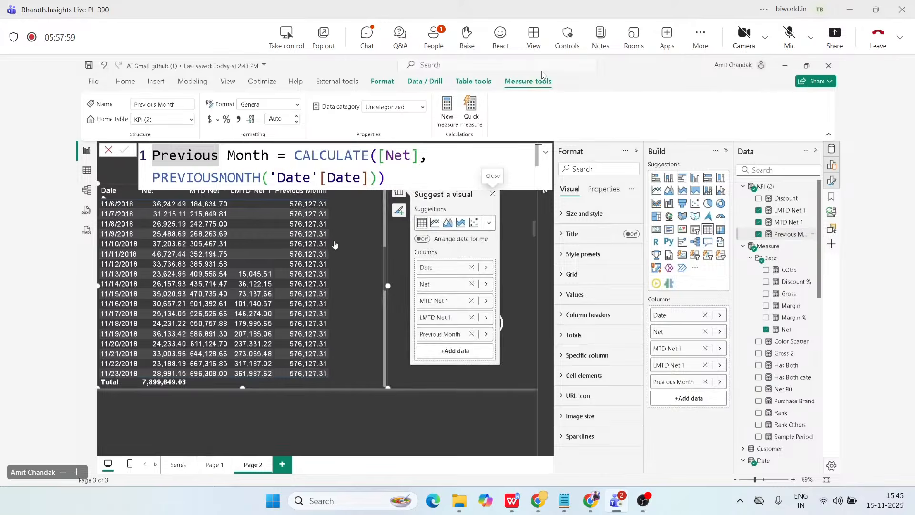
left_click(545, 152)
left_click(546, 155)
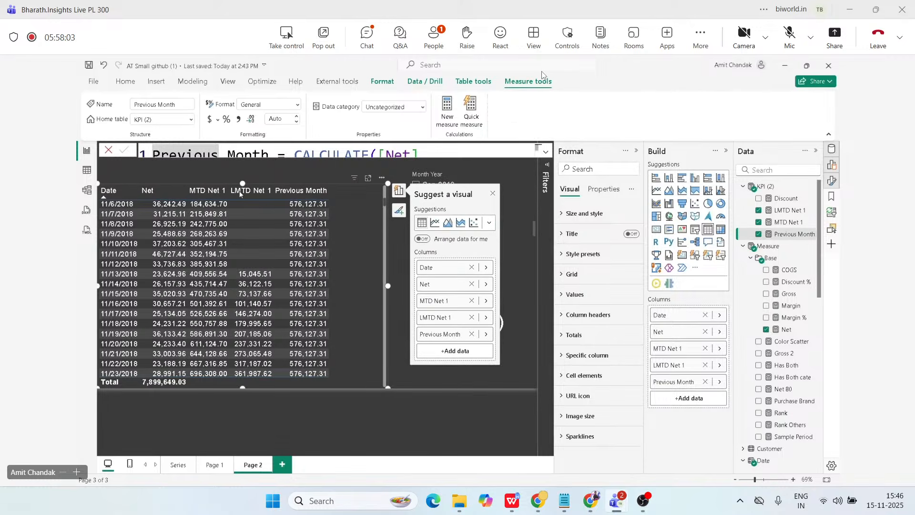
scroll(298, 244, "up", 3)
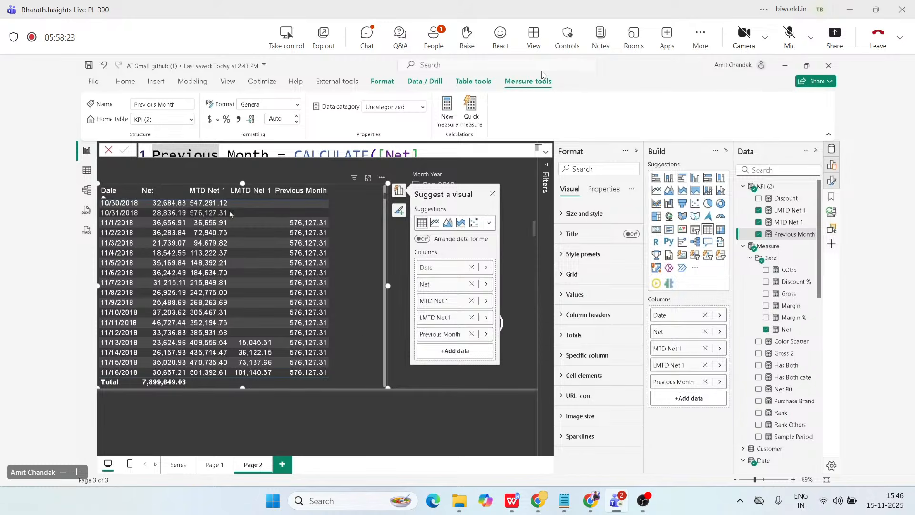
Duplicate Page 2 and replace the Date column with Month Year in the copied page's table.
right_click(255, 459)
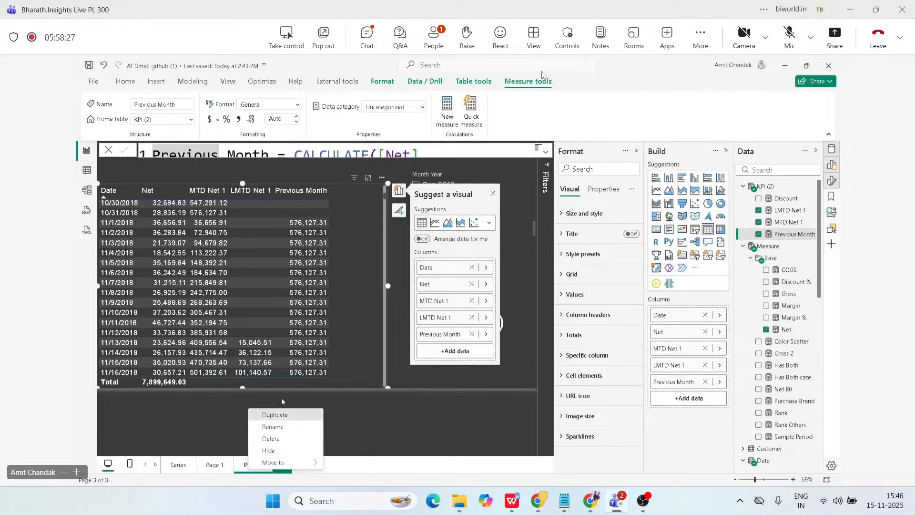
left_click(274, 415)
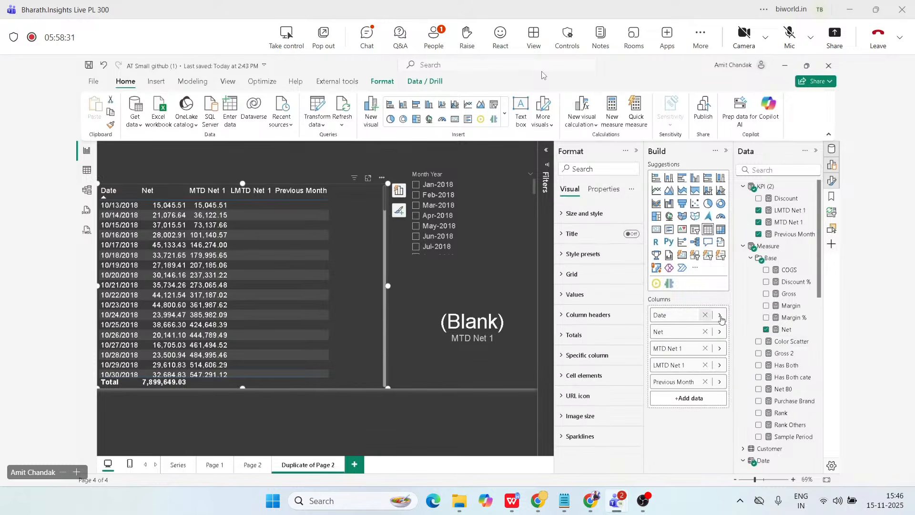
left_click(719, 315)
left_click(766, 314)
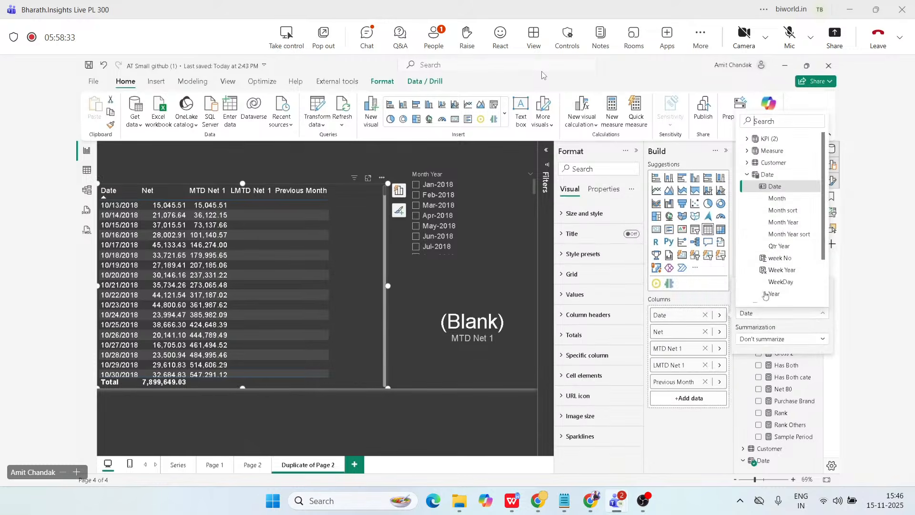
left_click(780, 227)
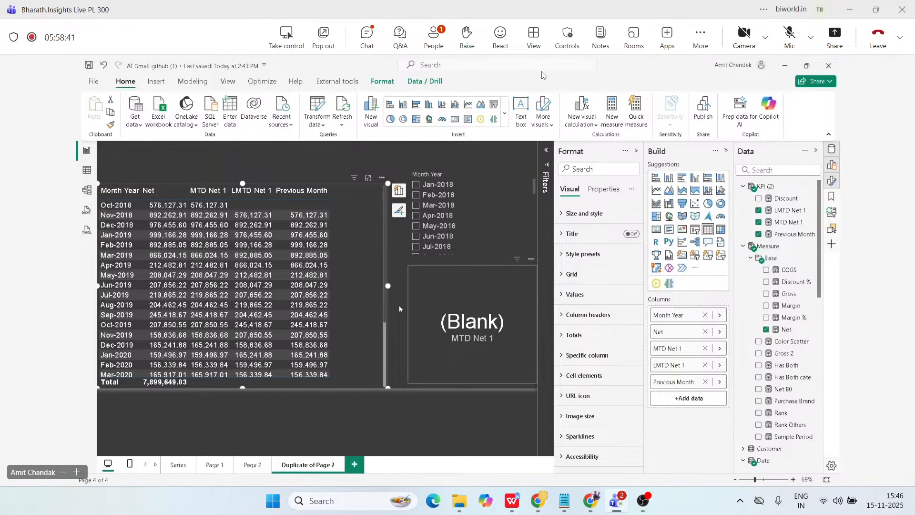
Narrow the Month Year table and place two stacked copies of the MTD Net 1 card in the space beside it.
left_click_drag(388, 286, 264, 298)
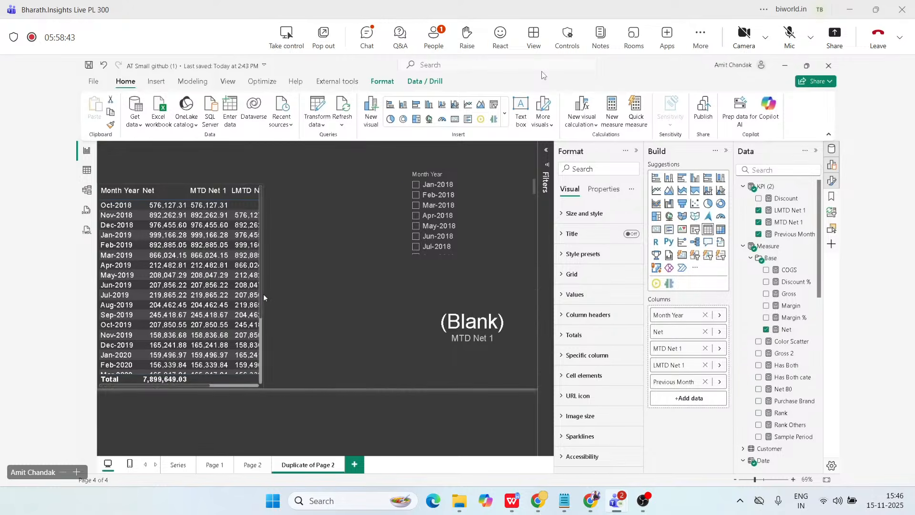
left_click(485, 299)
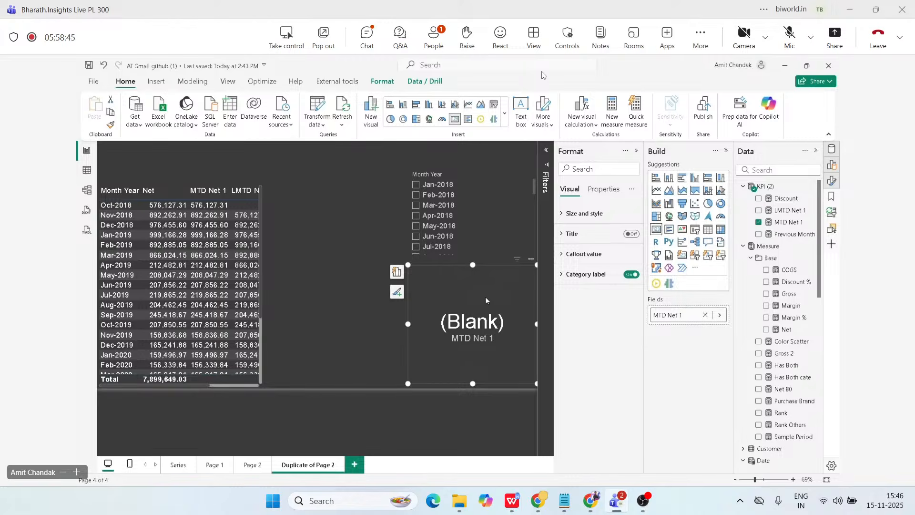
key("ctrl+c")
key("ctrl+v")
left_click_drag(485, 297, 343, 301)
key("ctrl+c")
key("ctrl+v")
left_click(373, 217)
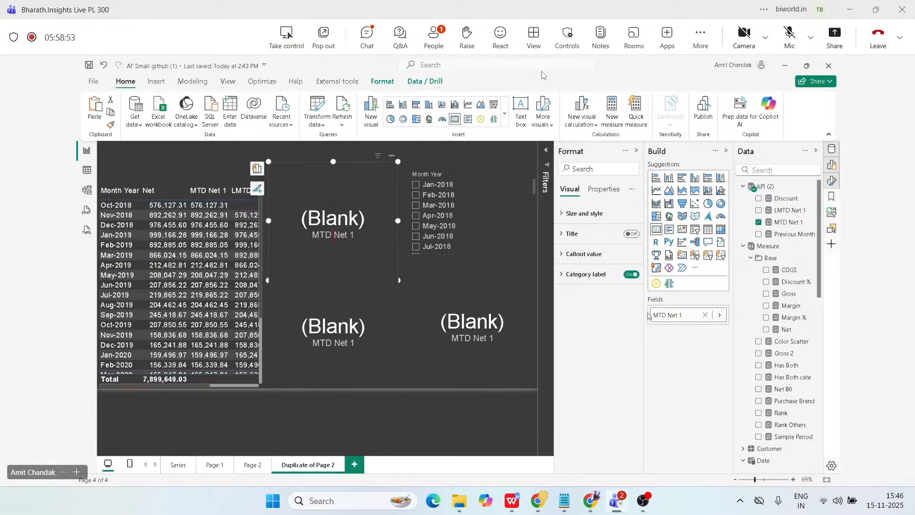
Change the upper copied card's measure to LMTD Net 1 and the lower copied card's measure to Previous Month.
left_click(721, 315)
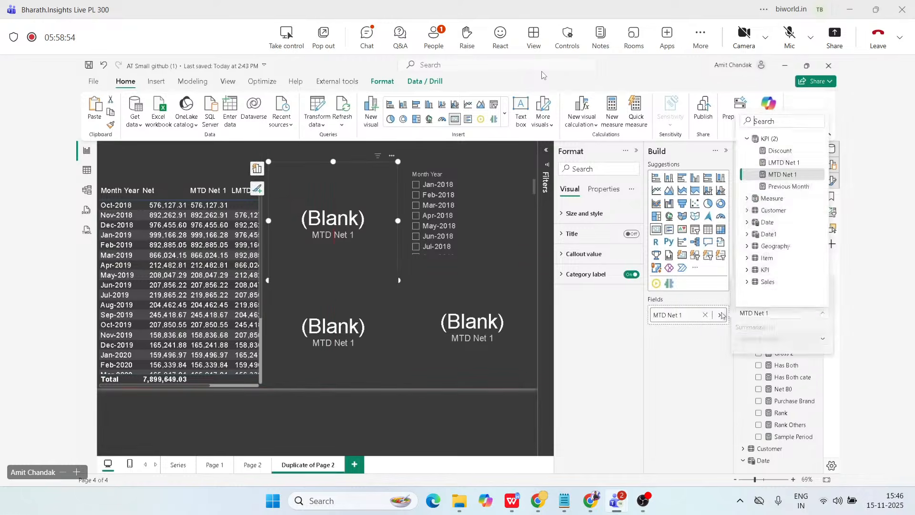
left_click(781, 163)
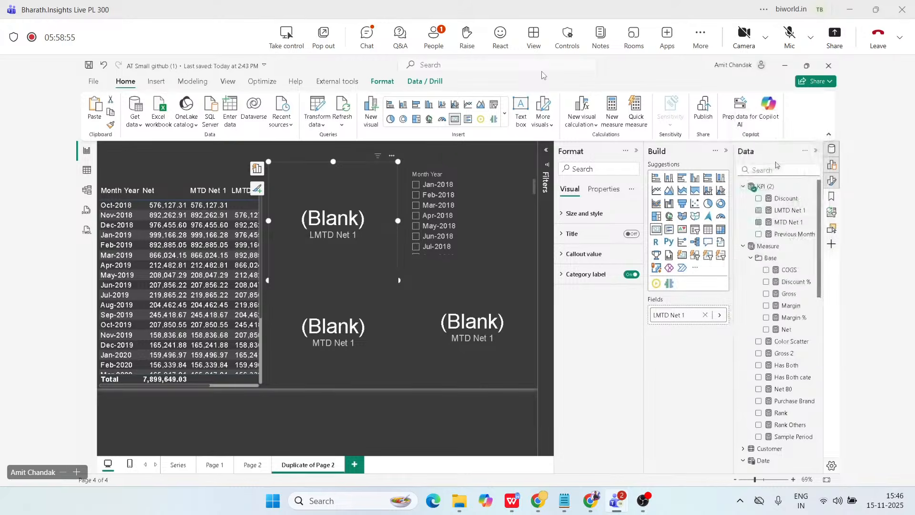
left_click(371, 319)
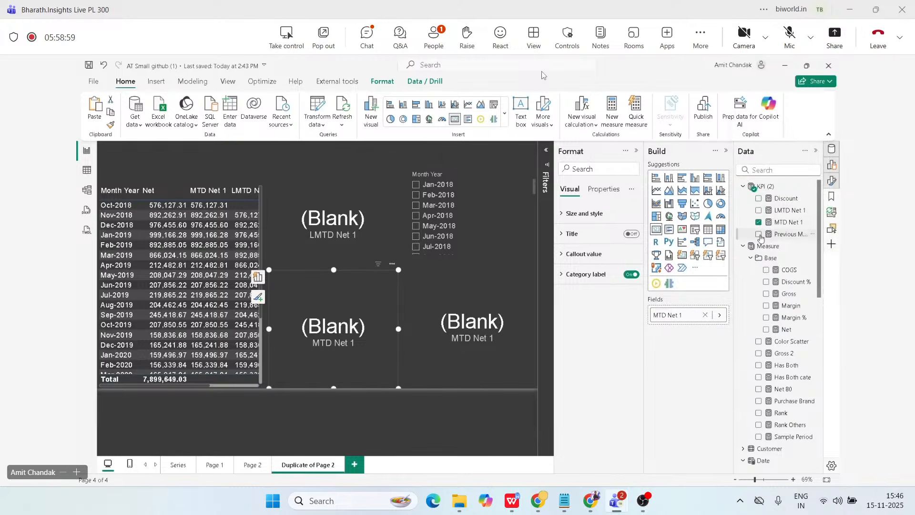
left_click(720, 314)
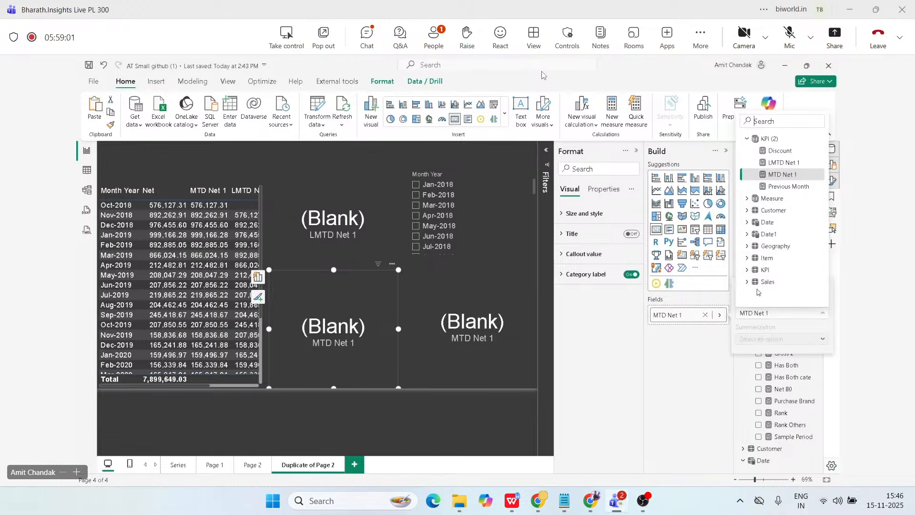
left_click(776, 187)
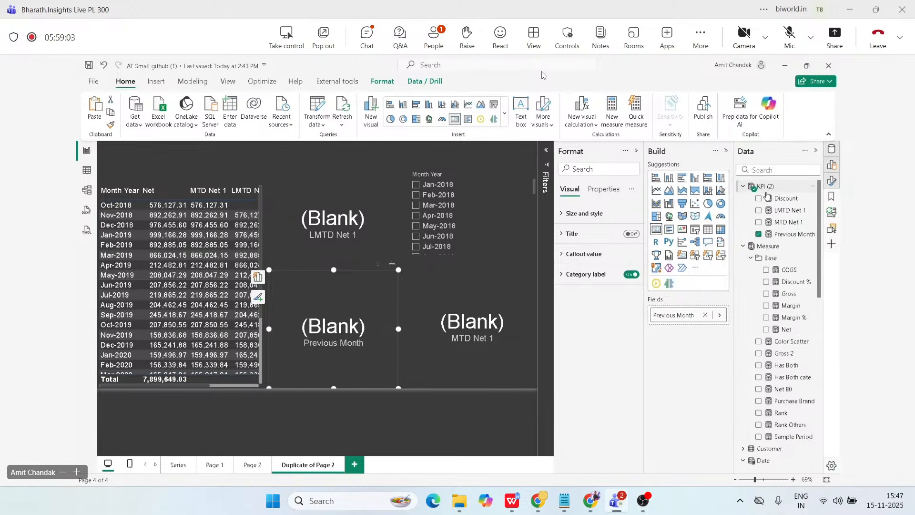
Filter the page to Dec-2018 with the Month Year slicer, also checking the three cards for Nov-2018.
scroll(437, 232, "down", 3)
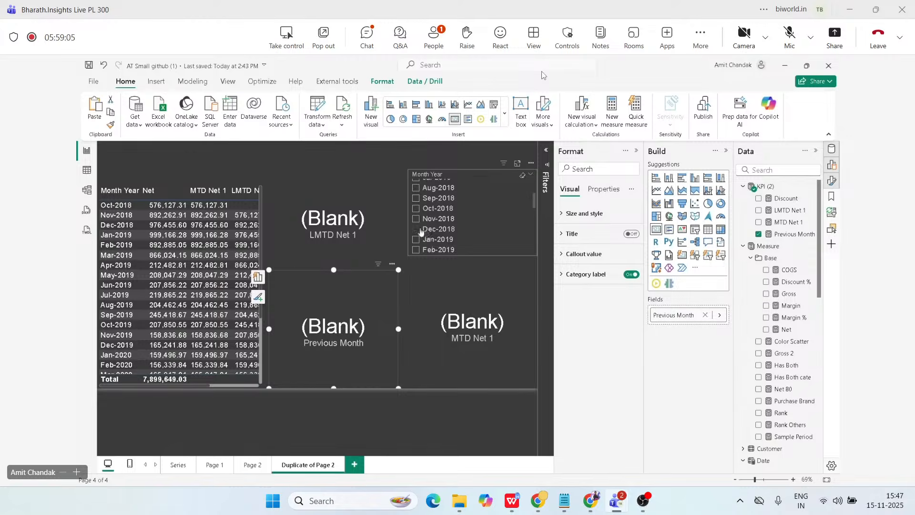
left_click(419, 232)
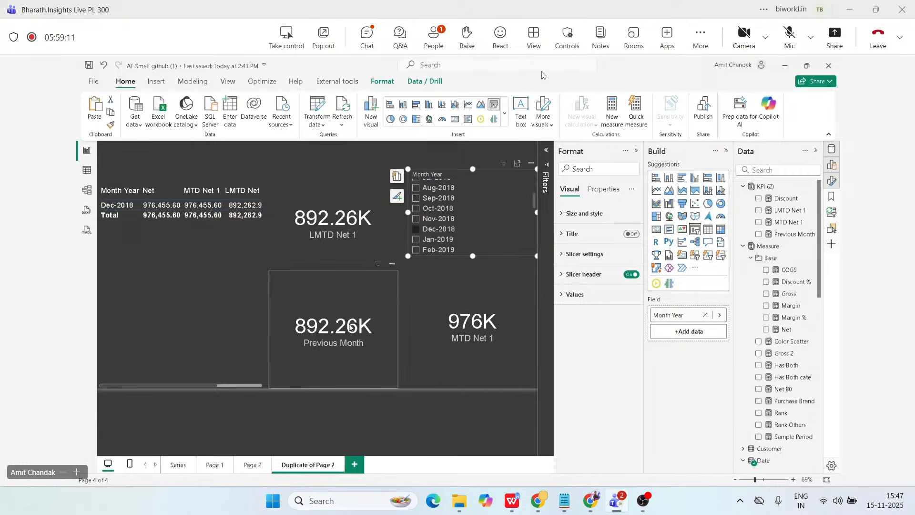
left_click(416, 222)
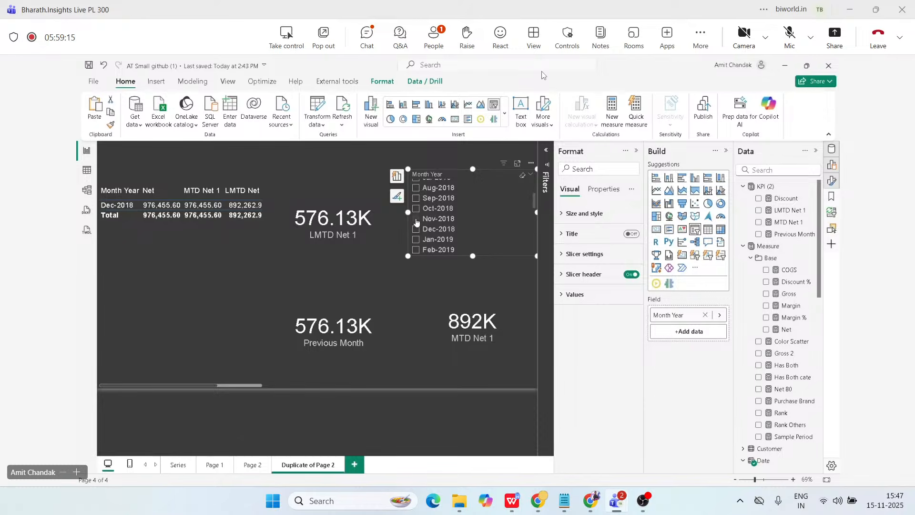
left_click(418, 232)
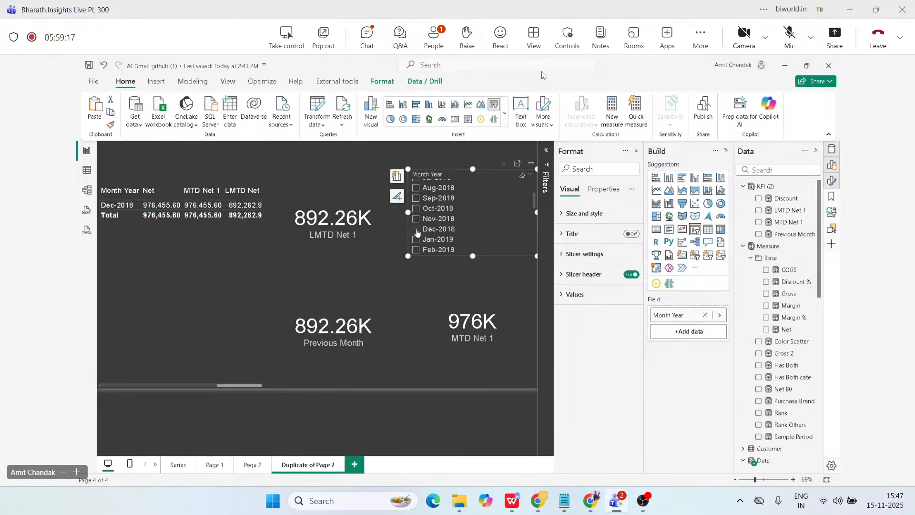
Add Nov-2018 to the Dec-2018 slicer selection and widen the Month Year table toward its Previous Month column.
left_click(416, 219, "ctrl")
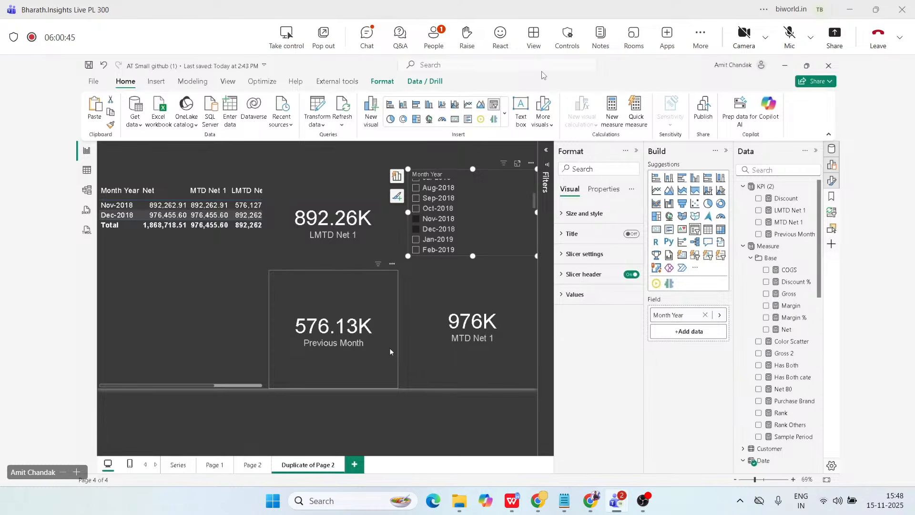
left_click(219, 217)
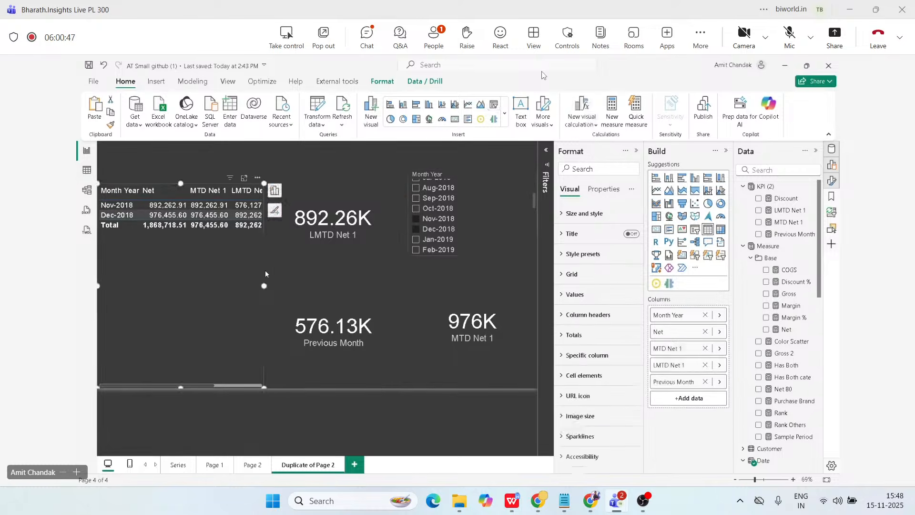
left_click_drag(264, 285, 318, 285)
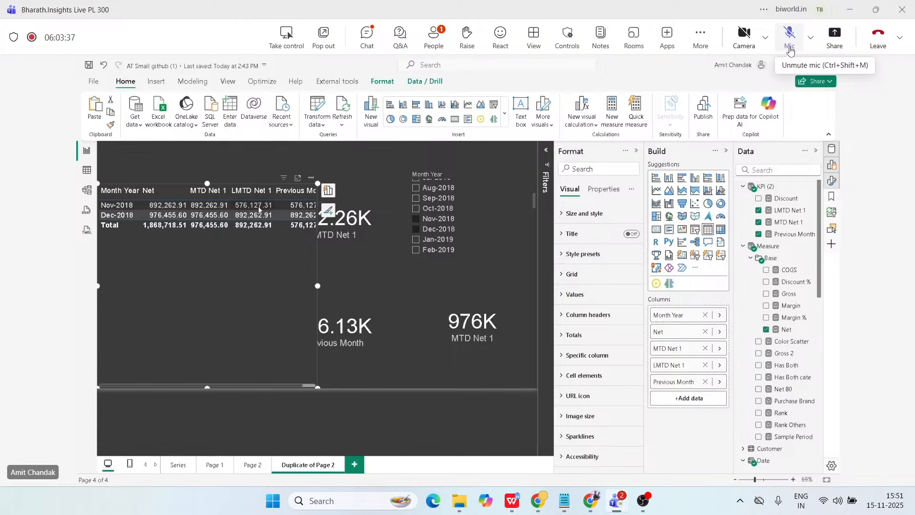
Unmute the microphone in the Teams meeting.
left_click(790, 50)
left_click(790, 50)
left_click(783, 43)
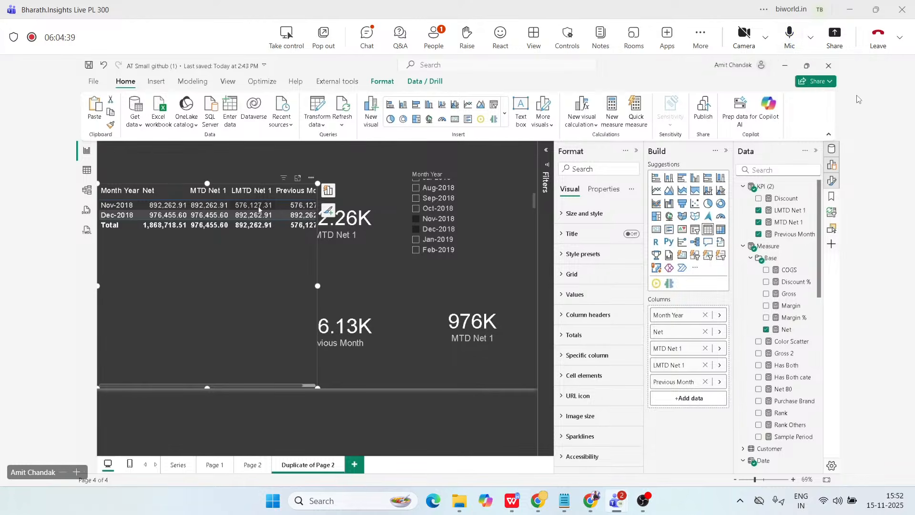
Toggle the meeting microphone between muted and unmuted several times during the discussion, leaving it muted.
left_click(790, 36)
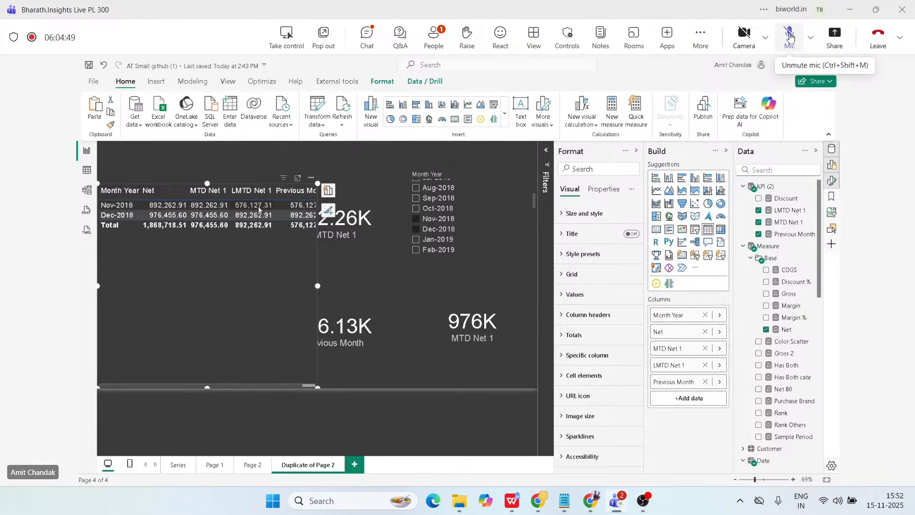
left_click(789, 34)
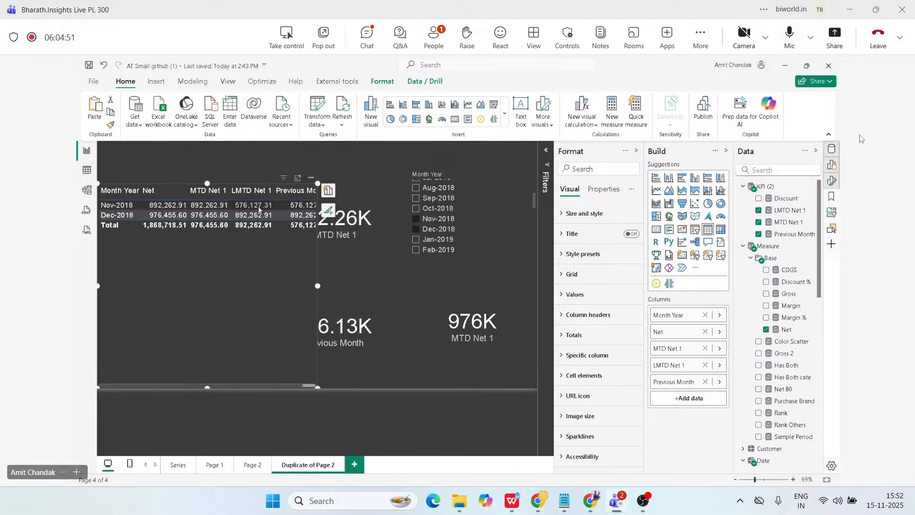
left_click(789, 42)
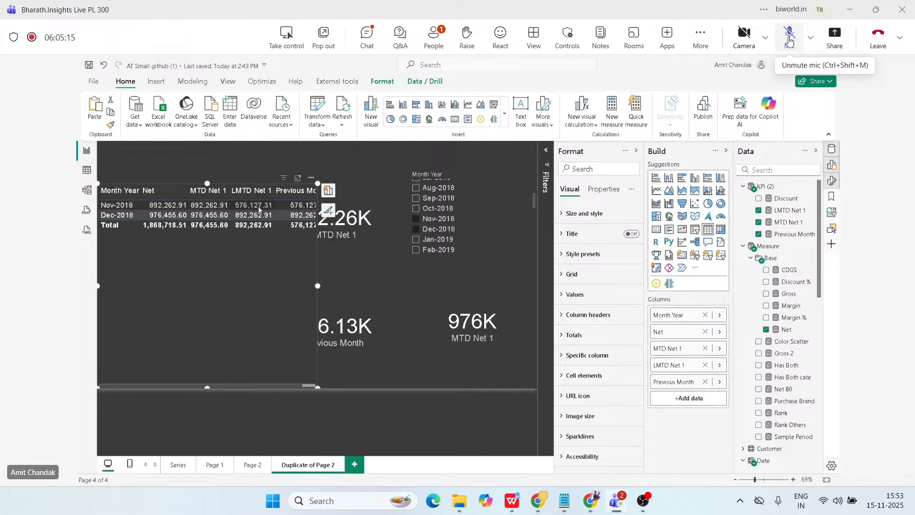
left_click(789, 41)
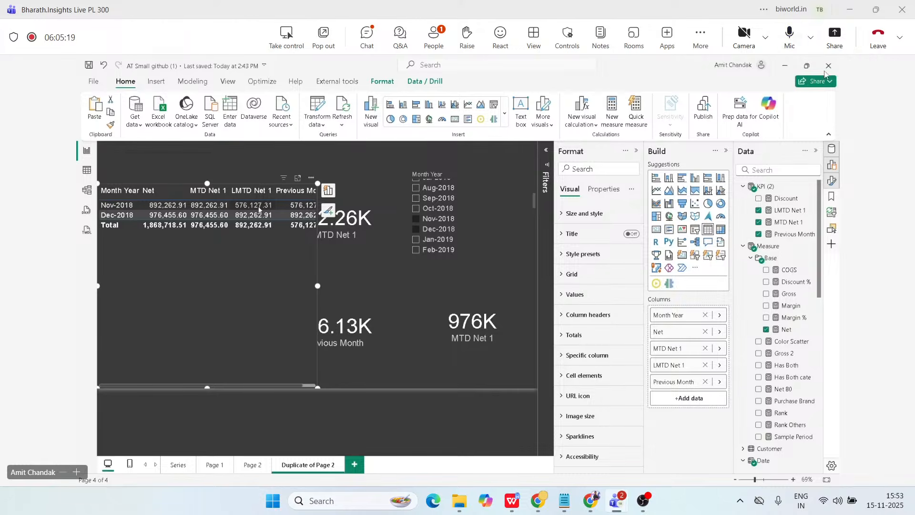
left_click(789, 34)
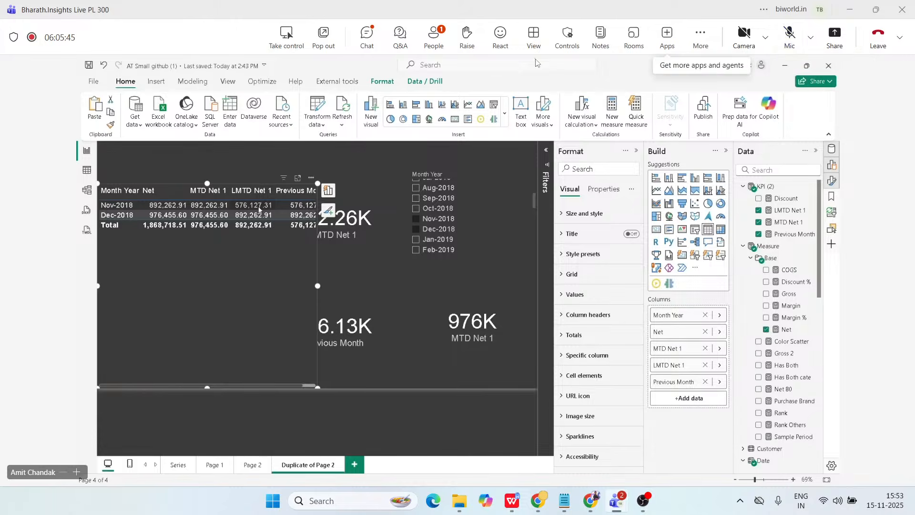
Change the meeting view to show participant video beside the shared report, and dismiss the lobby notification without admitting anyone.
left_click(534, 35)
left_click(613, 172)
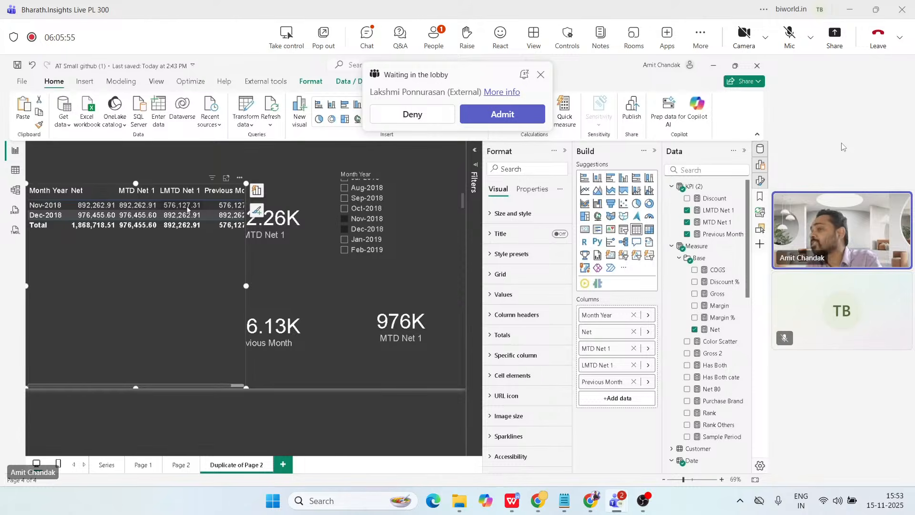
left_click(541, 75)
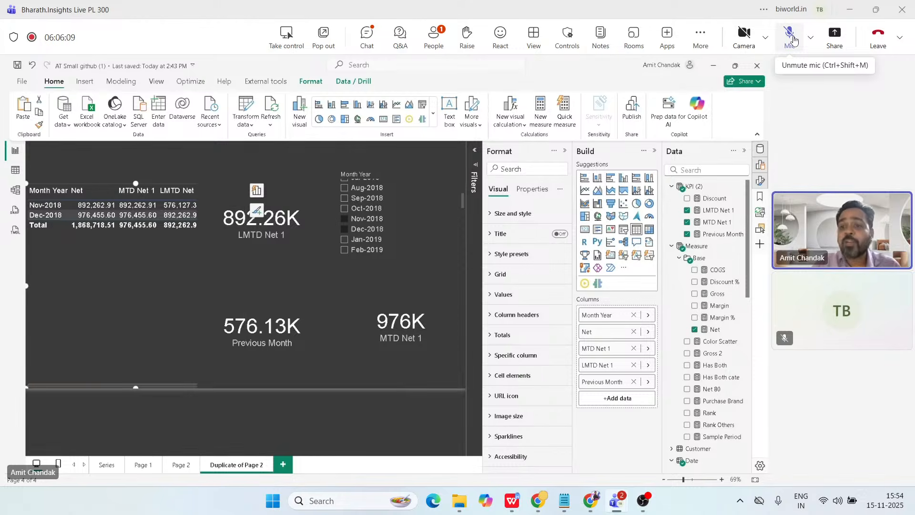
Unmute the meeting microphone to speak, mute it while listening, and unmute it again.
left_click(793, 39)
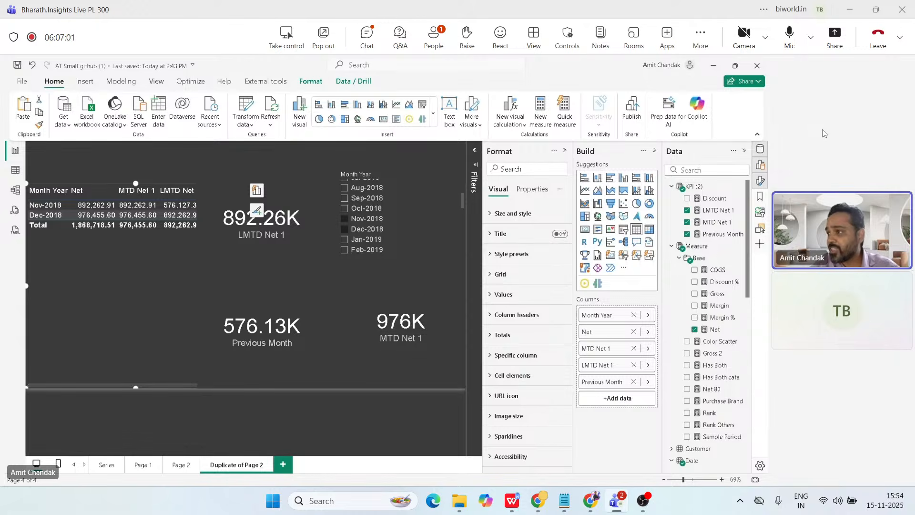
left_click(791, 46)
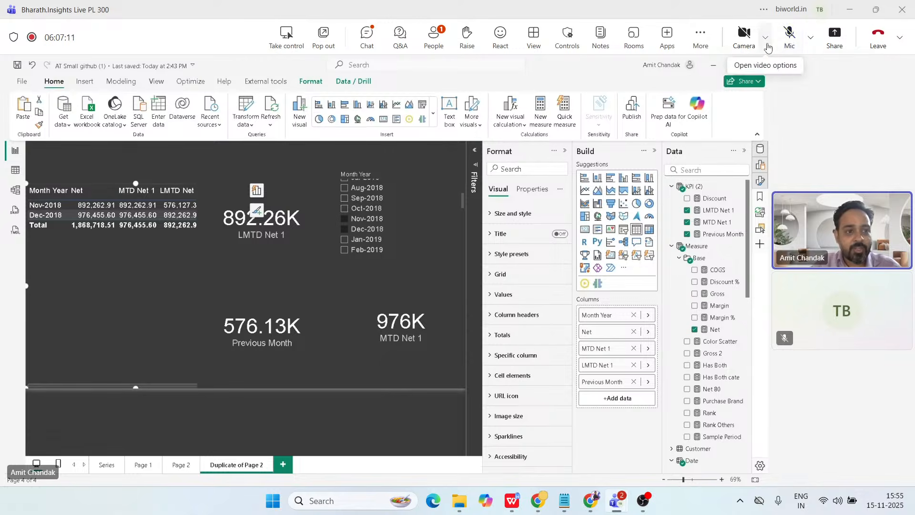
left_click(790, 47)
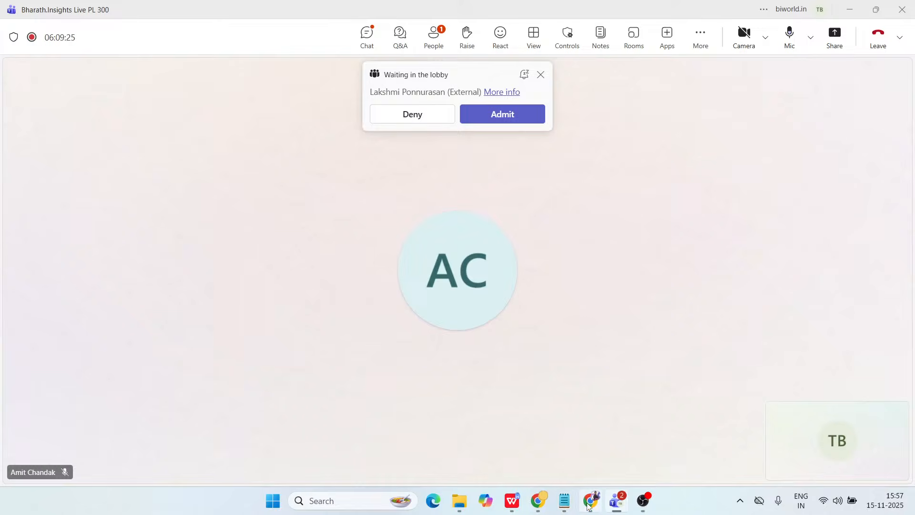
Switch to YouTube Studio in Chrome, try to end the live stream and continue to the identity verification.
left_click(590, 503)
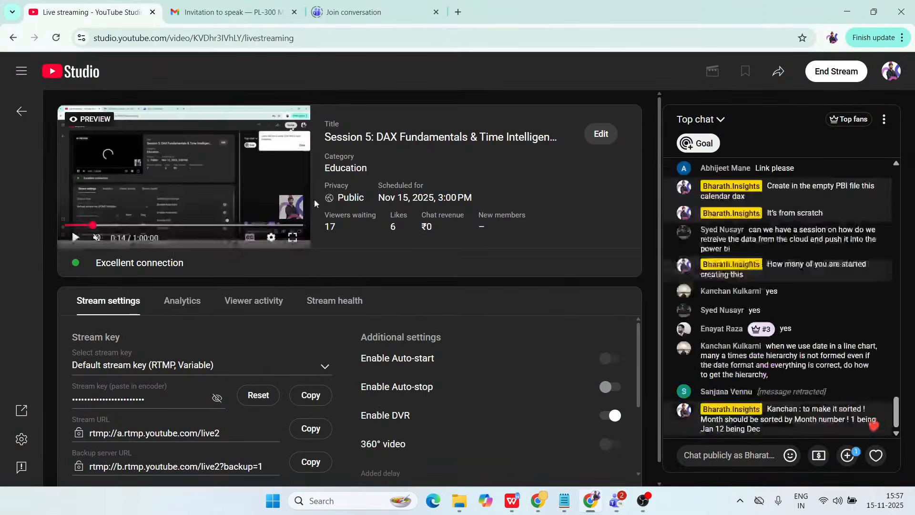
left_click(836, 71)
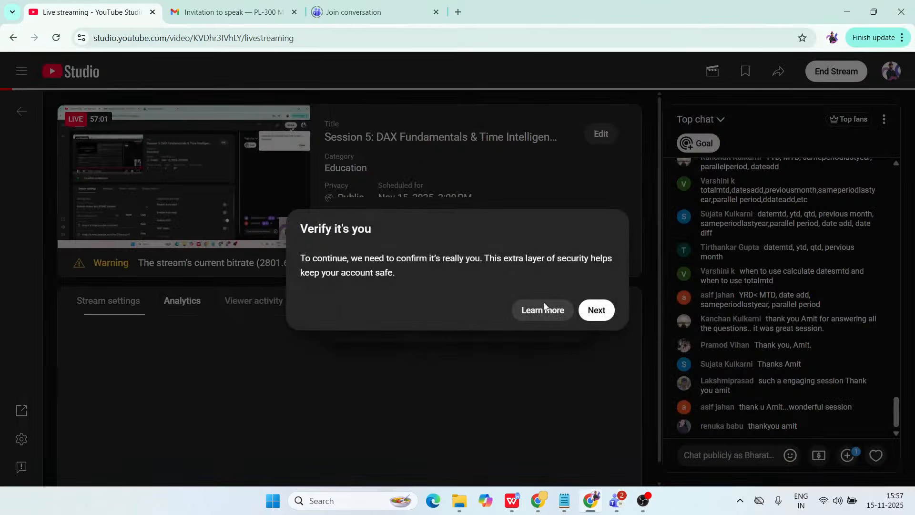
left_click(593, 311)
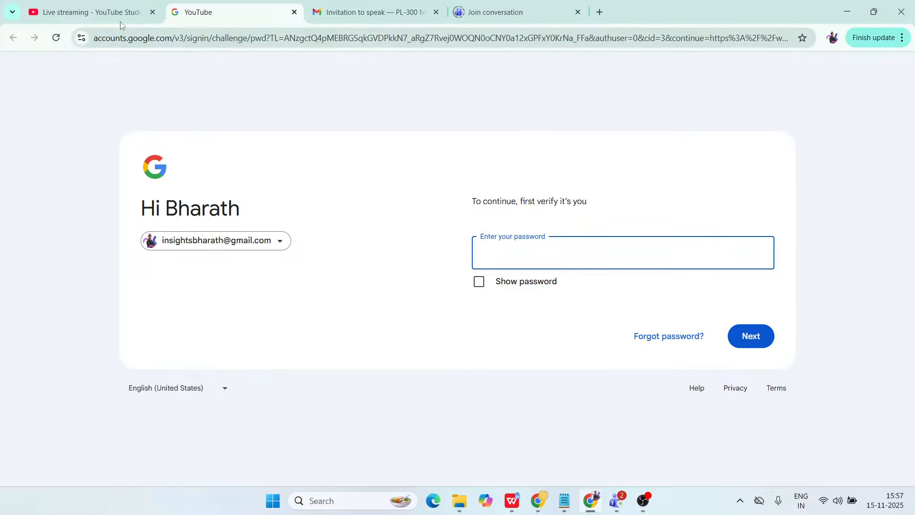
Try to verify the Google account by submitting the account password, checking back on the live stream page.
left_click(121, 22)
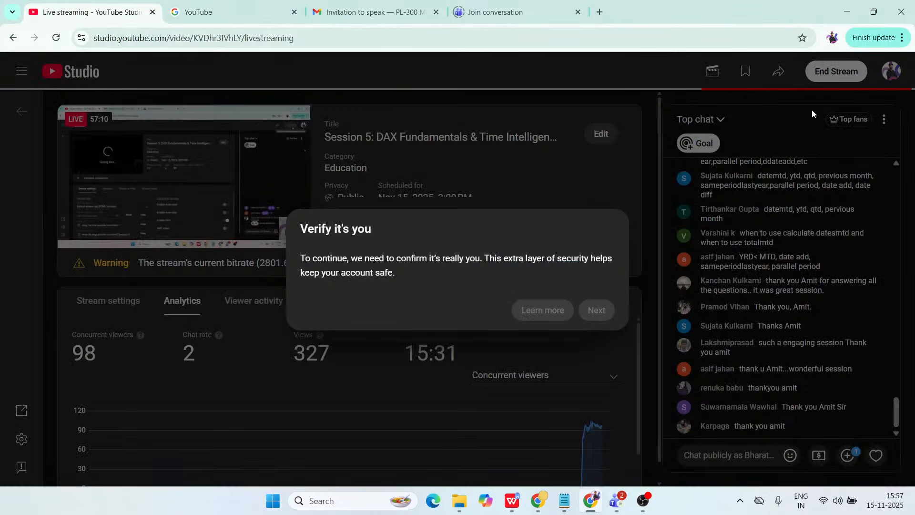
left_click(200, 12)
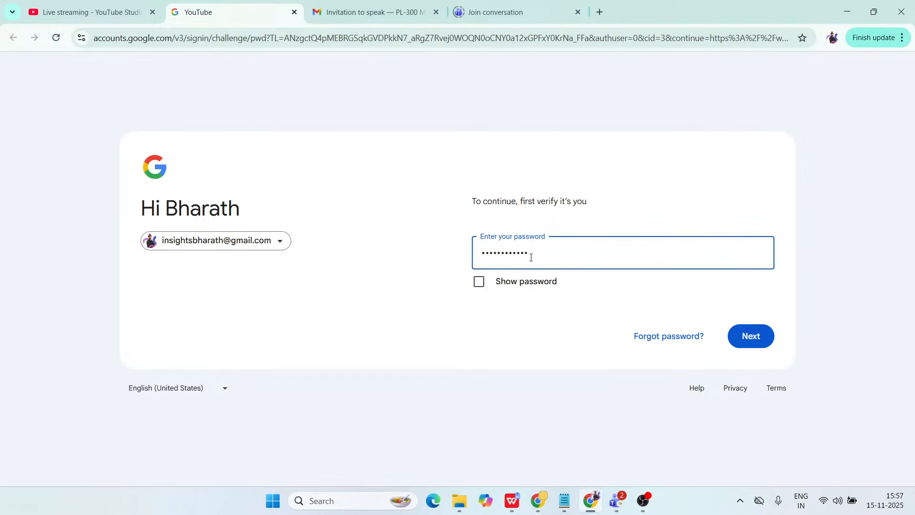
left_click(737, 326)
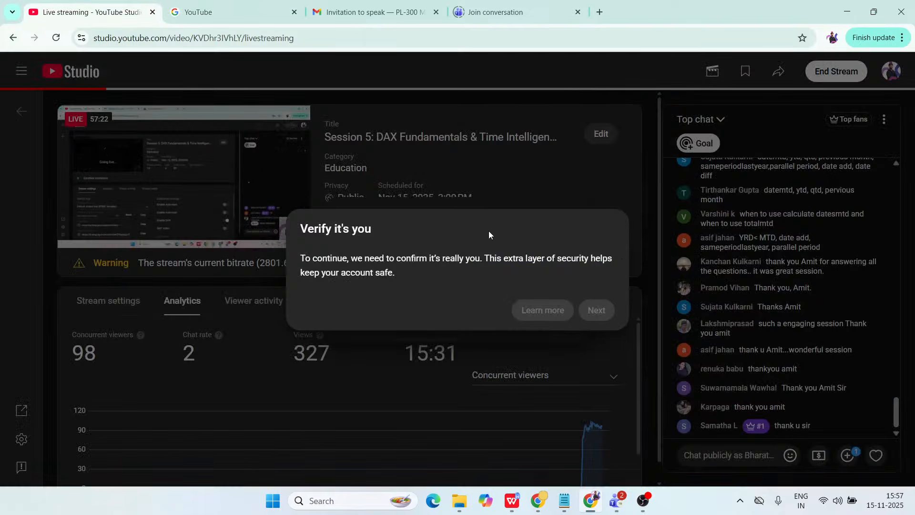
left_click(215, 10)
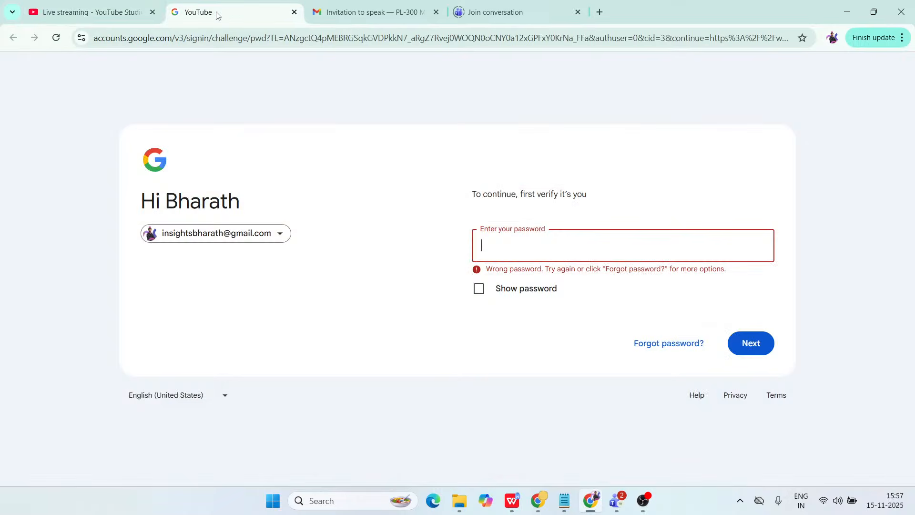
left_click(92, 7)
Return to the Teams meeting and admit the participant waiting in the lobby.
mouse_move(617, 500)
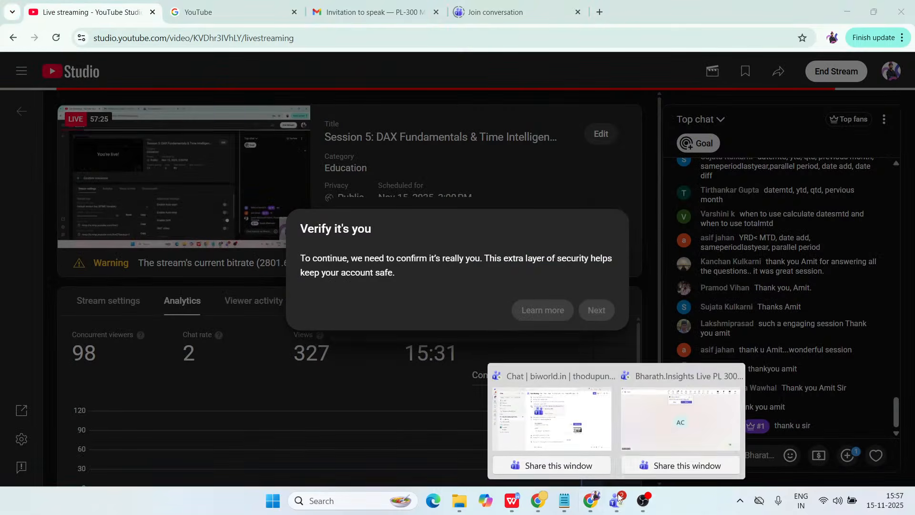
left_click(644, 429)
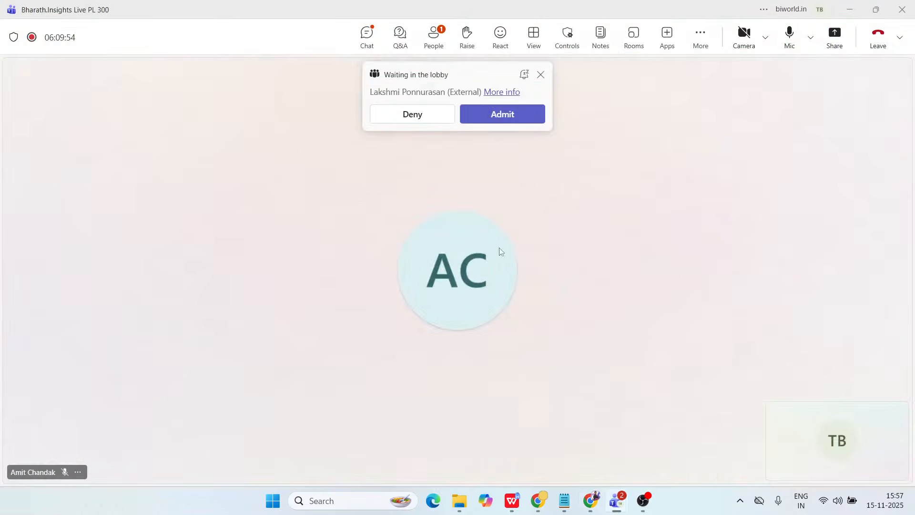
left_click(508, 116)
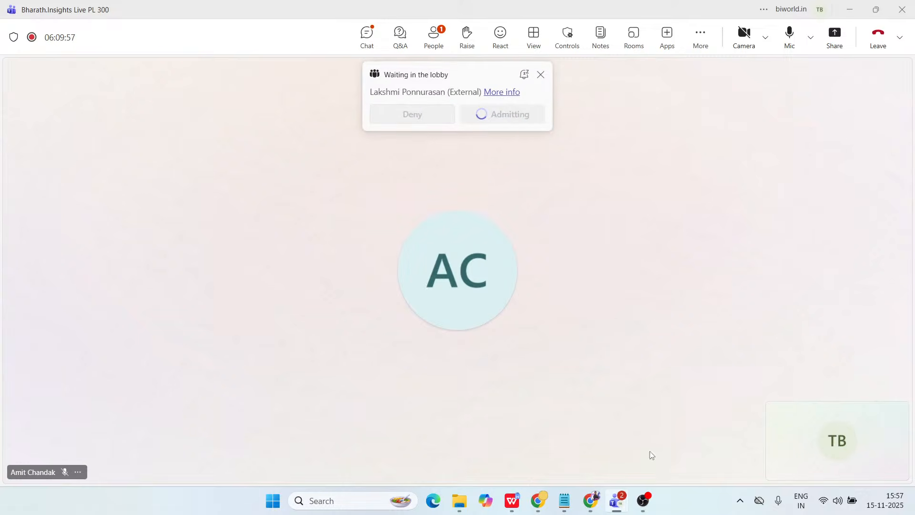
Return to Chrome, close the YouTube Studio and Google verification tabs, and open a new blank tab.
left_click(589, 493)
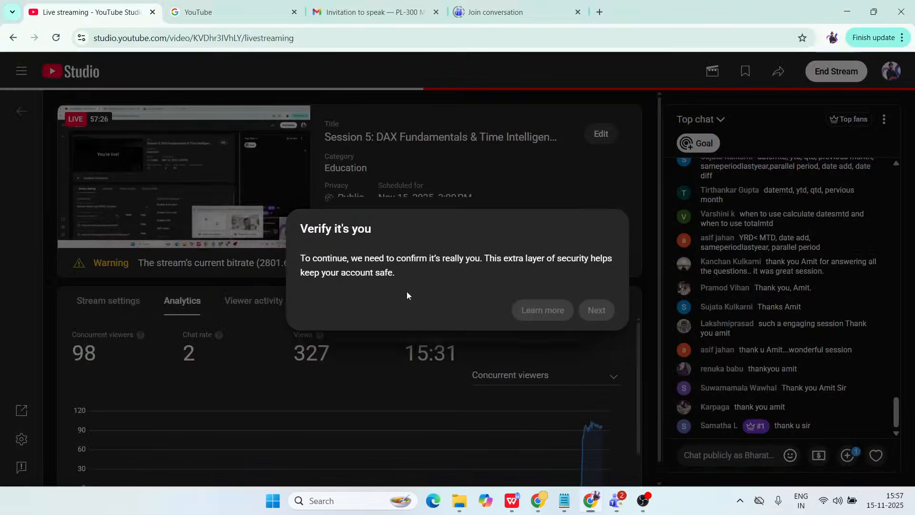
left_click(152, 12)
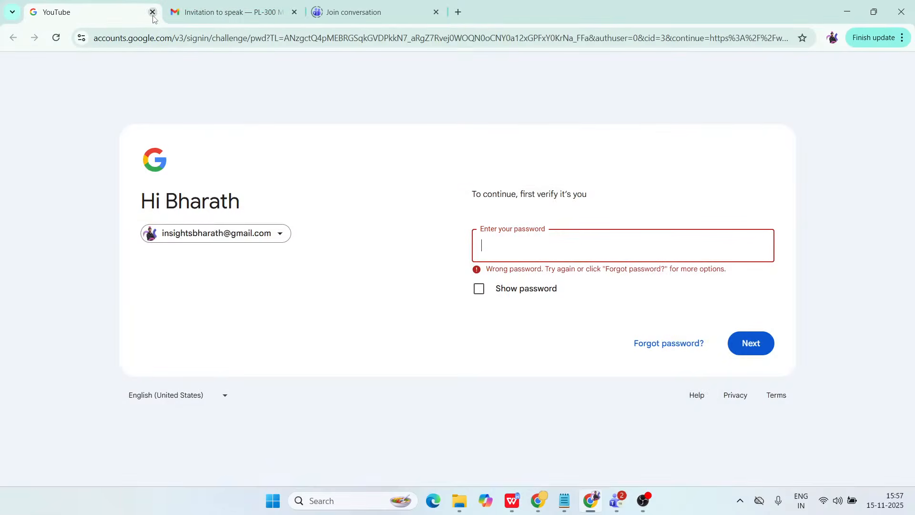
left_click(209, 15)
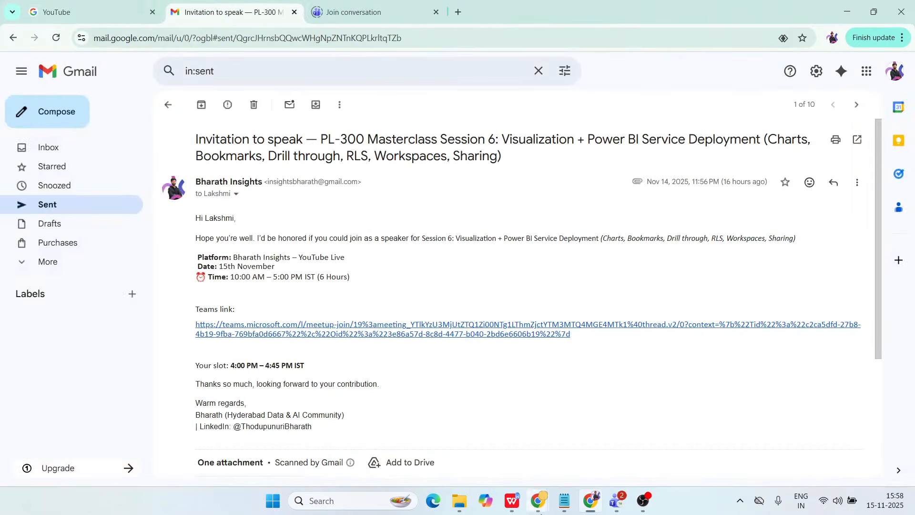
left_click(125, 12)
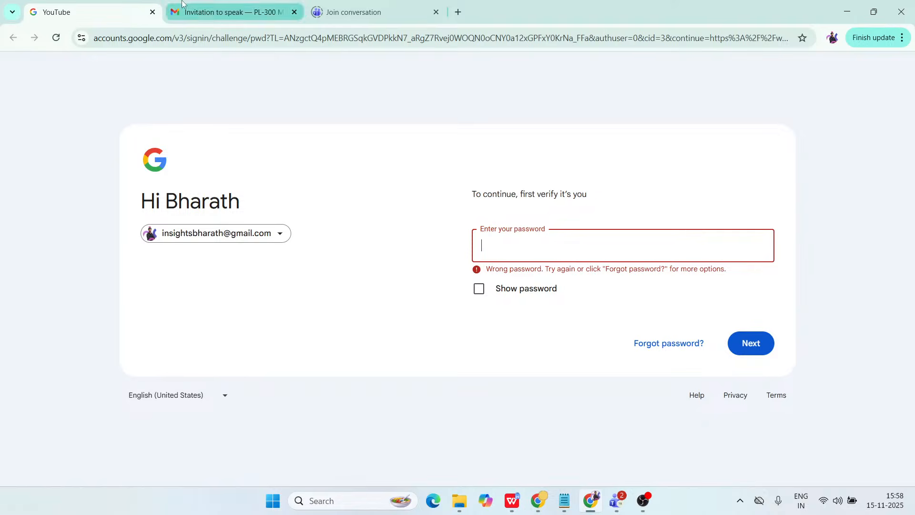
left_click(458, 12)
left_click(153, 12)
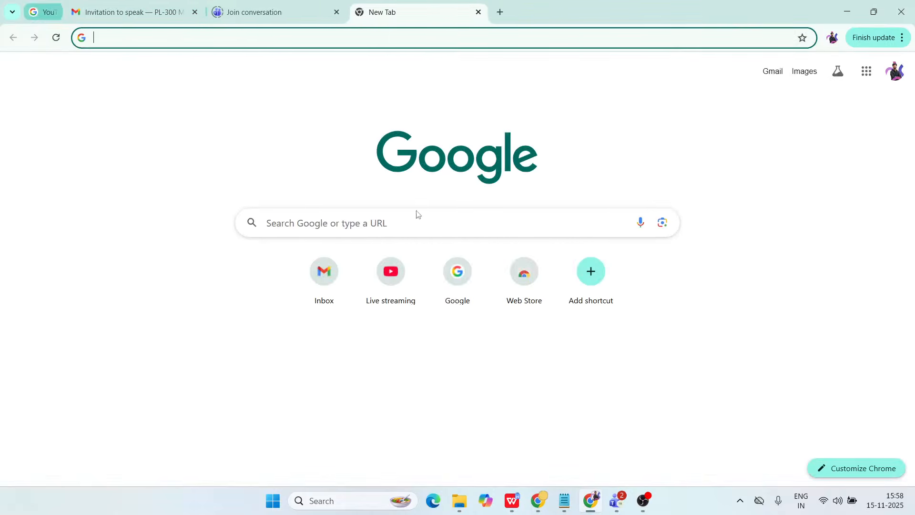
Check the participants in the Teams meeting, and switch to OBS to dismiss its manual start notice.
mouse_move(617, 498)
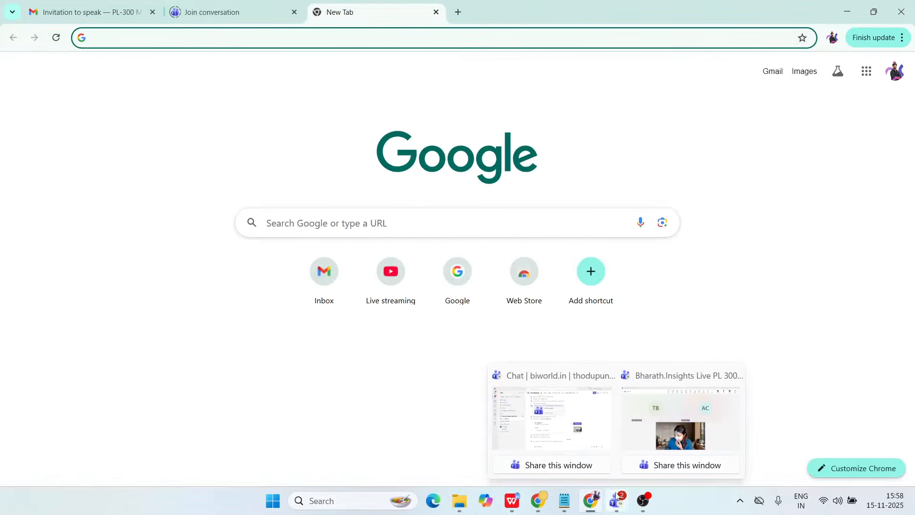
left_click(682, 420)
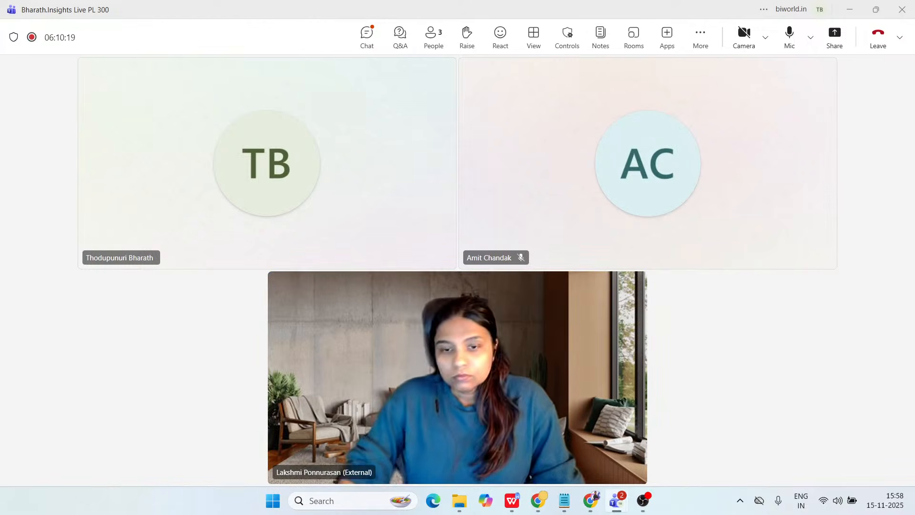
key("alt+Tab")
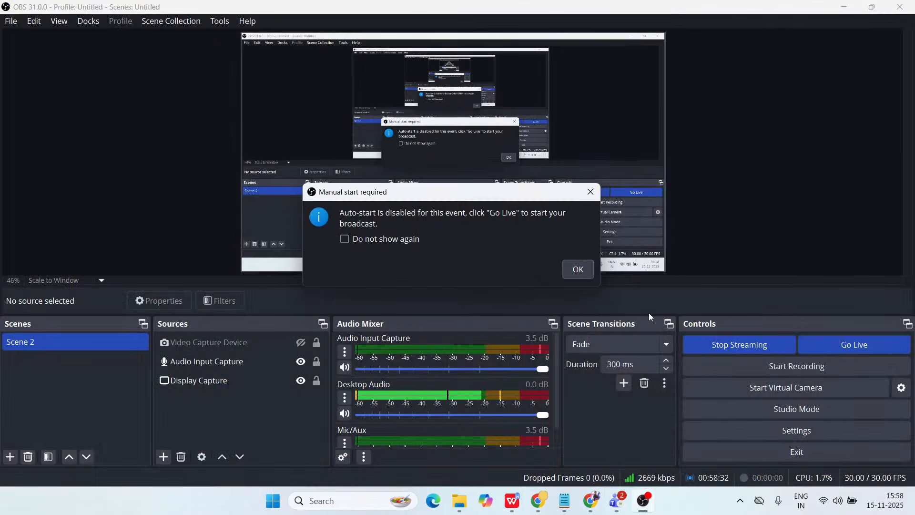
left_click(579, 270)
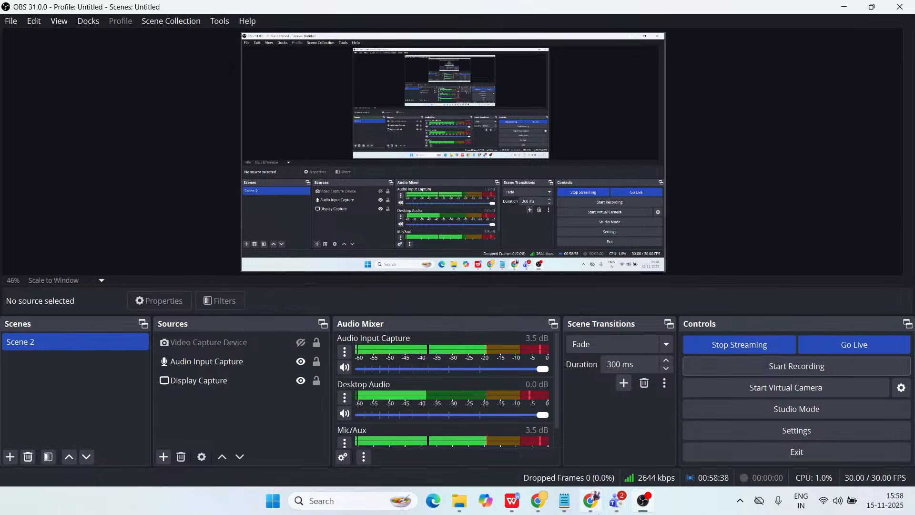
Switch back to Chrome and open YouTube Studio's live streaming management page from the suggestions for "youtube".
mouse_move(593, 503)
left_click(590, 424)
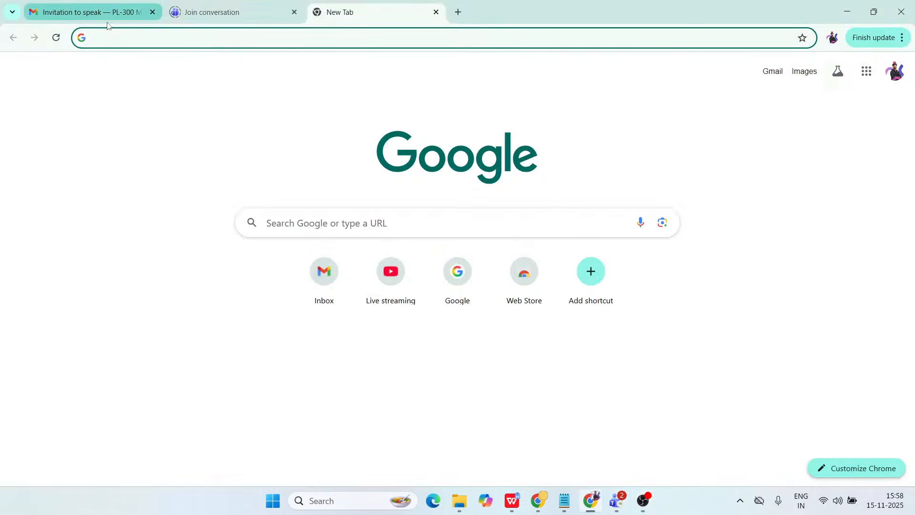
type("ypu")
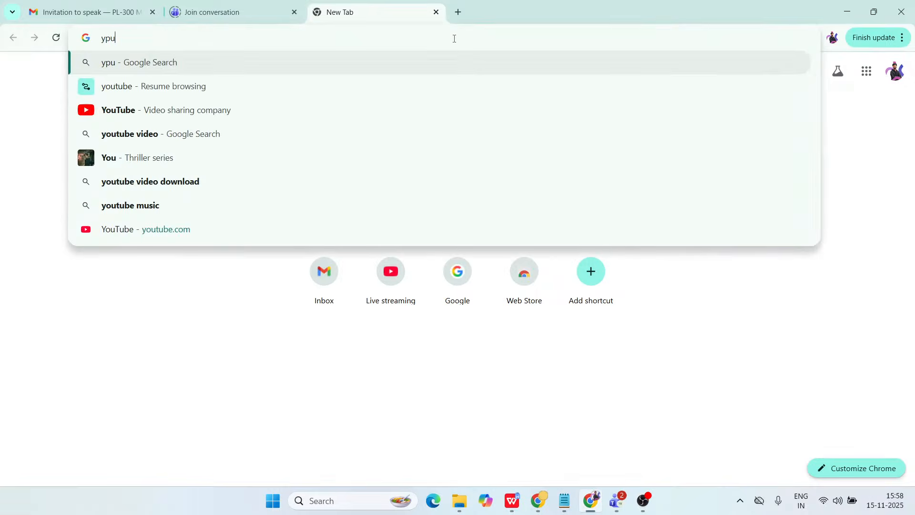
key("BackSpace")
key("BackSpace")
type("outube")
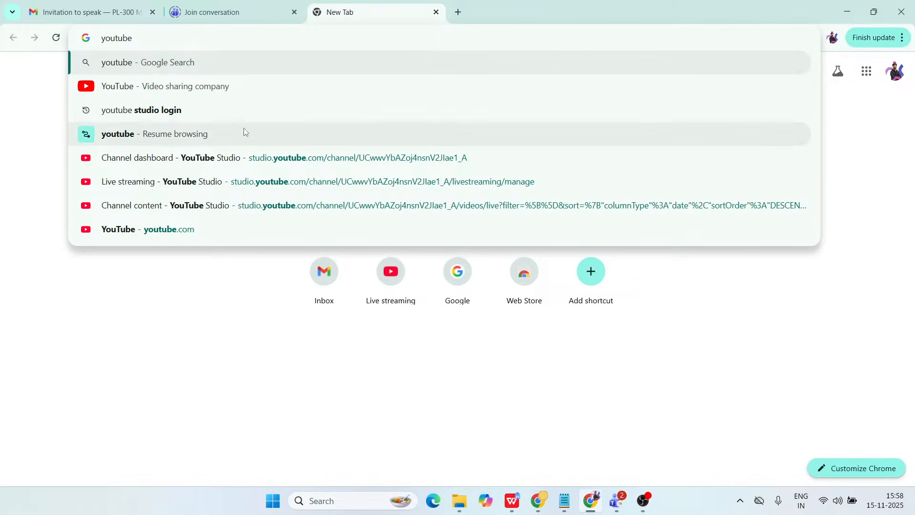
left_click(184, 183)
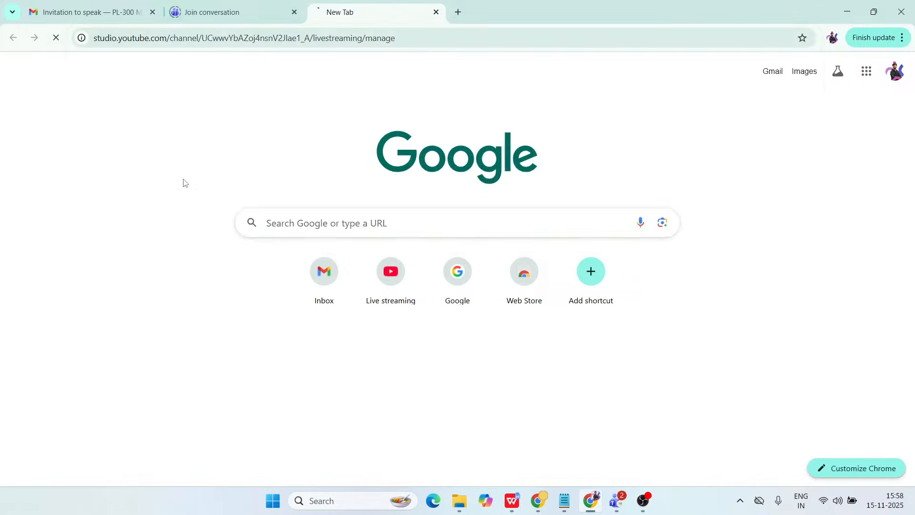